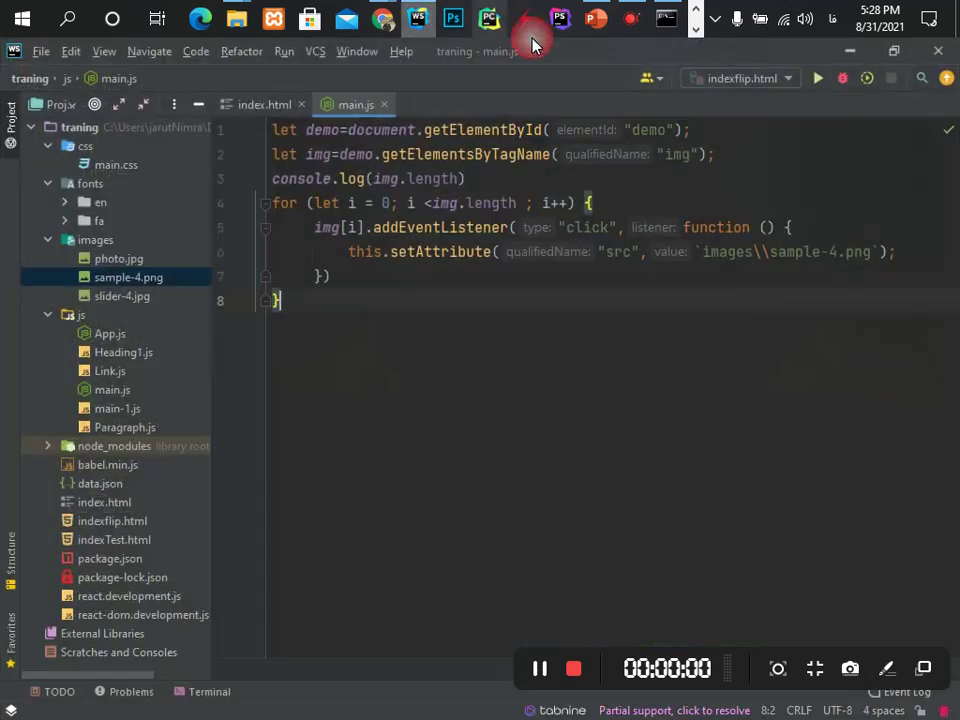
Bring up the tutorial-js.pptx deck in PowerPoint at slide 110 on regular expressions
{"action": "left_click", "coordinate": [598, 18]}
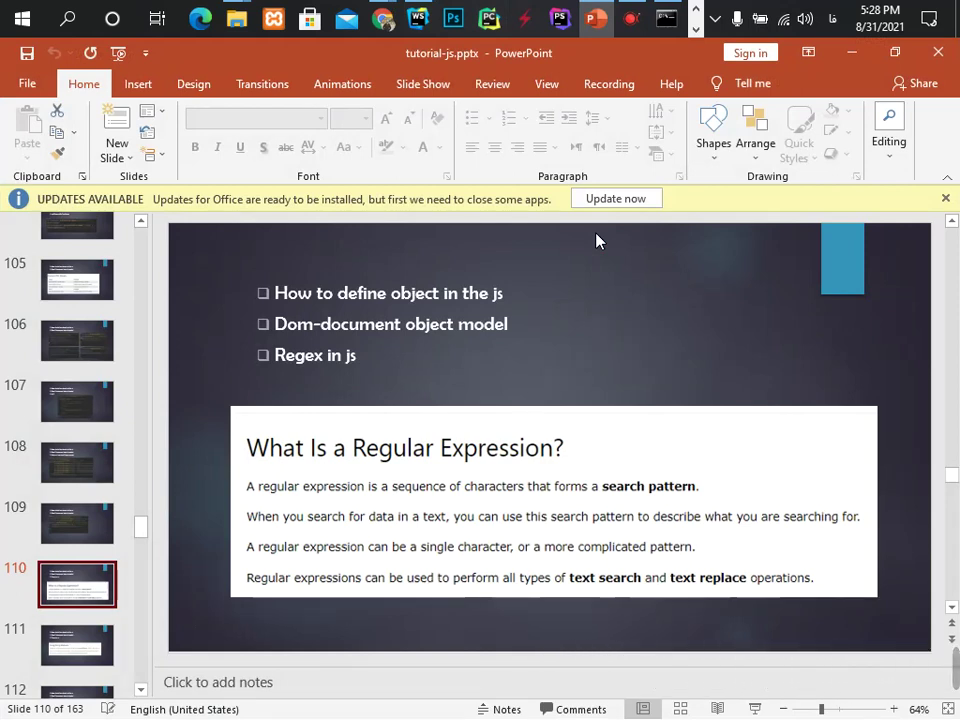
Close the yellow Updates Available bar covering slide 110
{"action": "left_click", "coordinate": [945, 198]}
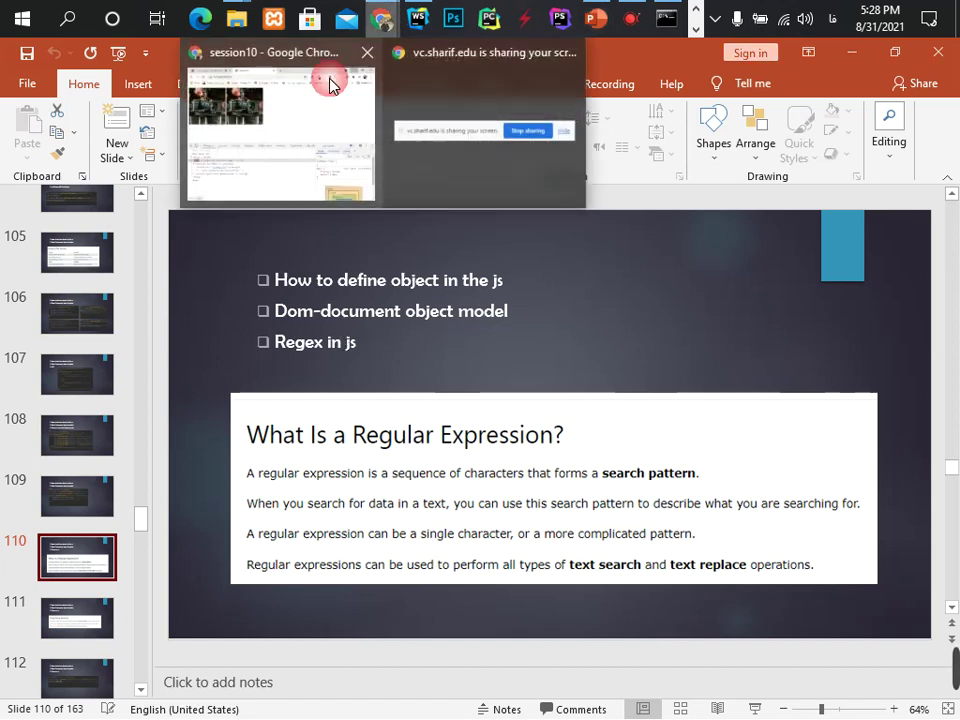
In Chrome, close DevTools and load google.com in a new tab
{"action": "mouse_move", "coordinate": [382, 22]}
{"action": "left_click", "coordinate": [260, 113]}
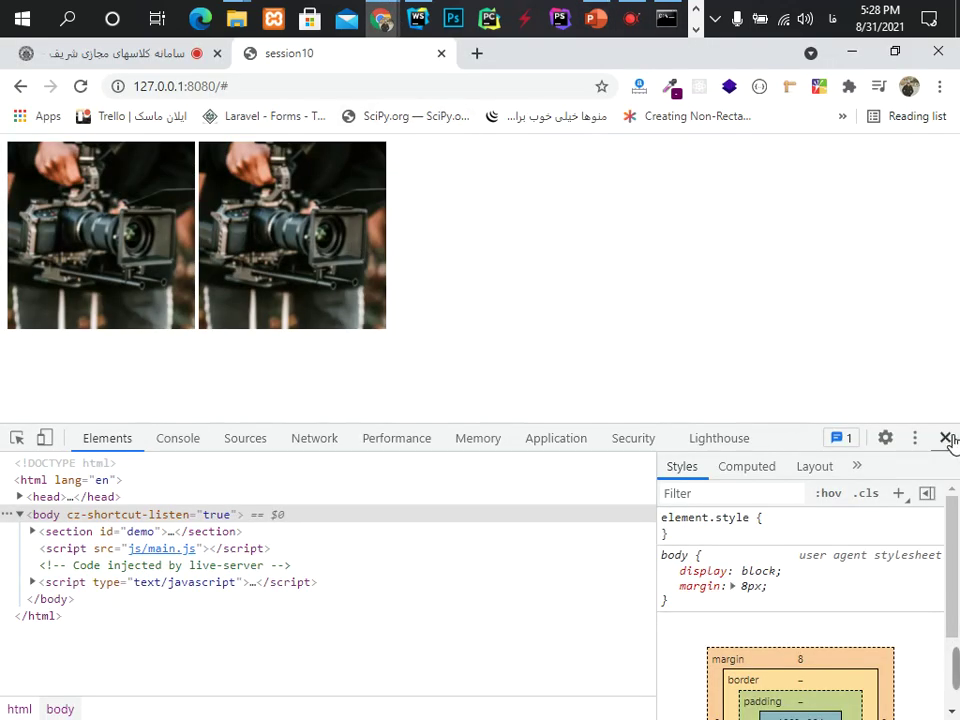
{"action": "left_click", "coordinate": [945, 437]}
{"action": "left_click", "coordinate": [475, 54]}
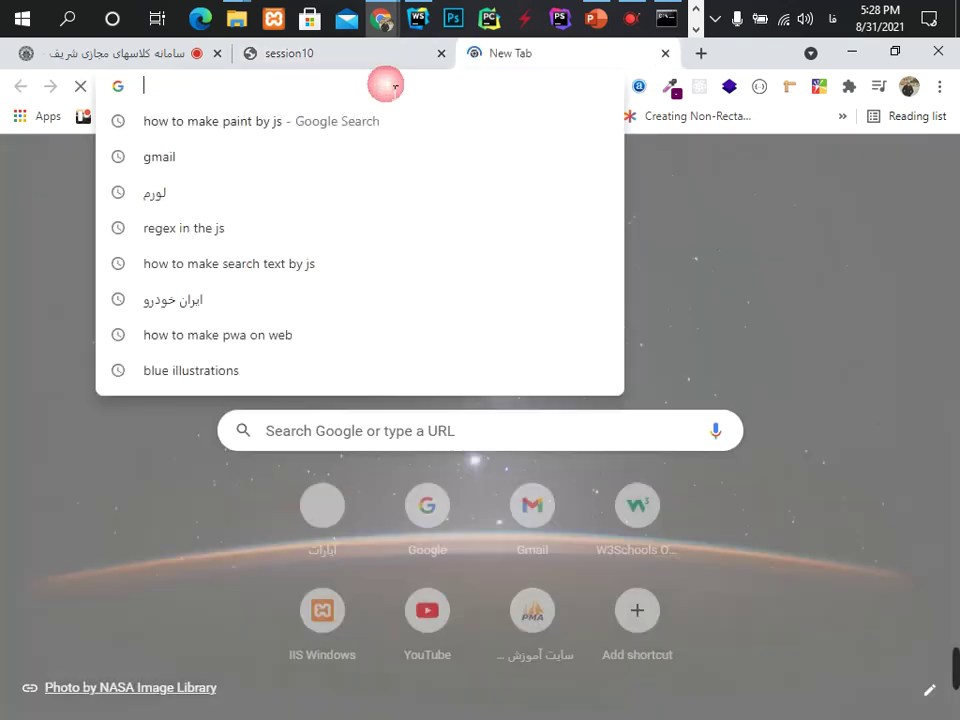
{"action": "type", "text": "لخ"}
{"action": "key", "text": "BackSpace"}
{"action": "key", "text": "BackSpace"}
{"action": "key", "text": "alt+shift"}
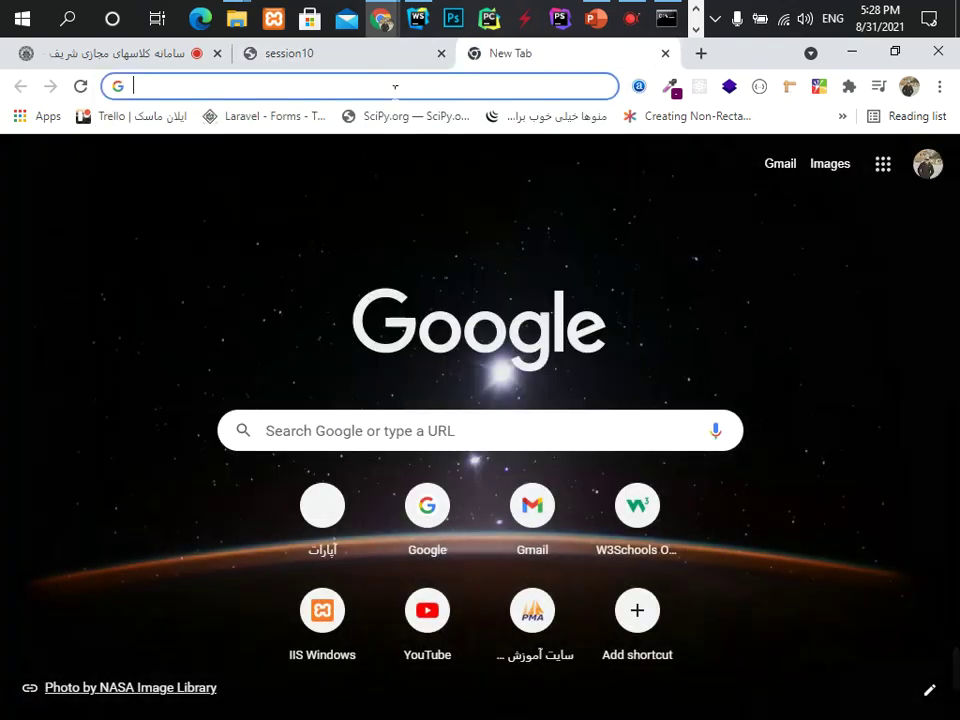
{"action": "type", "text": "gi"}
{"action": "key", "text": "BackSpace"}
{"action": "key", "text": "BackSpace"}
{"action": "key", "text": "BackSpace"}
{"action": "type", "text": "o"}
{"action": "key", "text": "BackSpace"}
{"action": "type", "text": "google.com"}
{"action": "key", "text": "Return"}
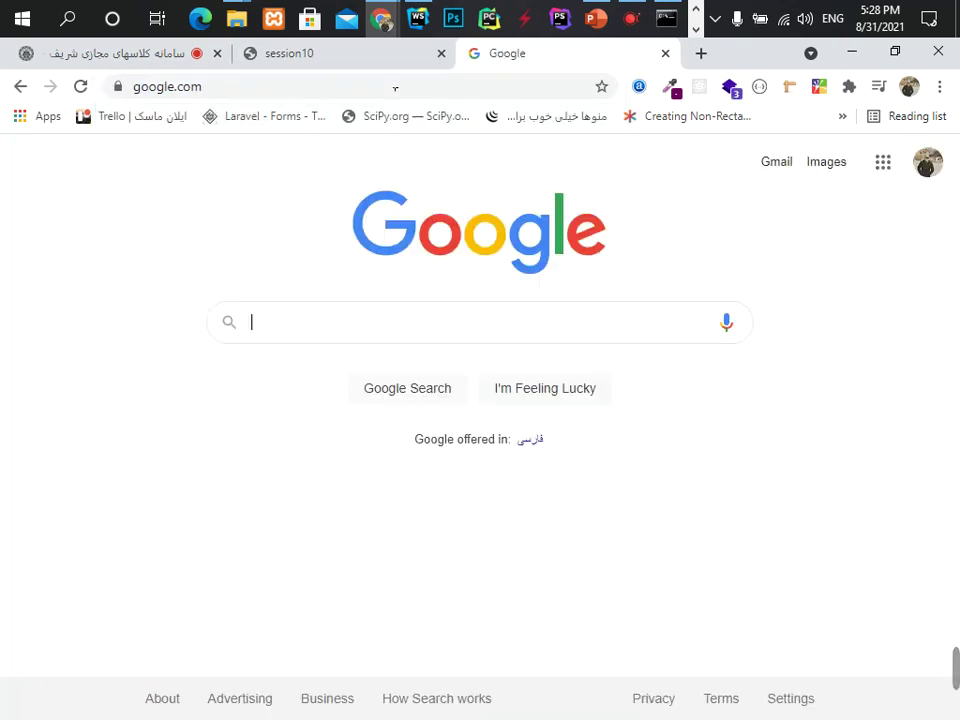
Search Google for 'regx email'
{"action": "type", "text": "r"}
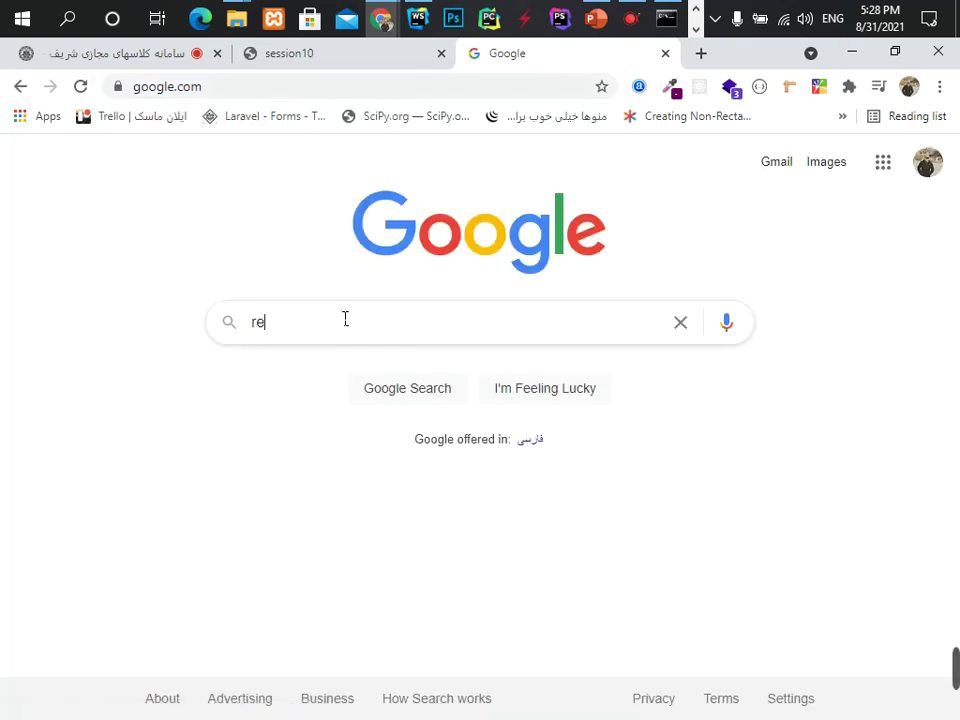
{"action": "type", "text": "r"}
{"action": "key", "text": "BackSpace"}
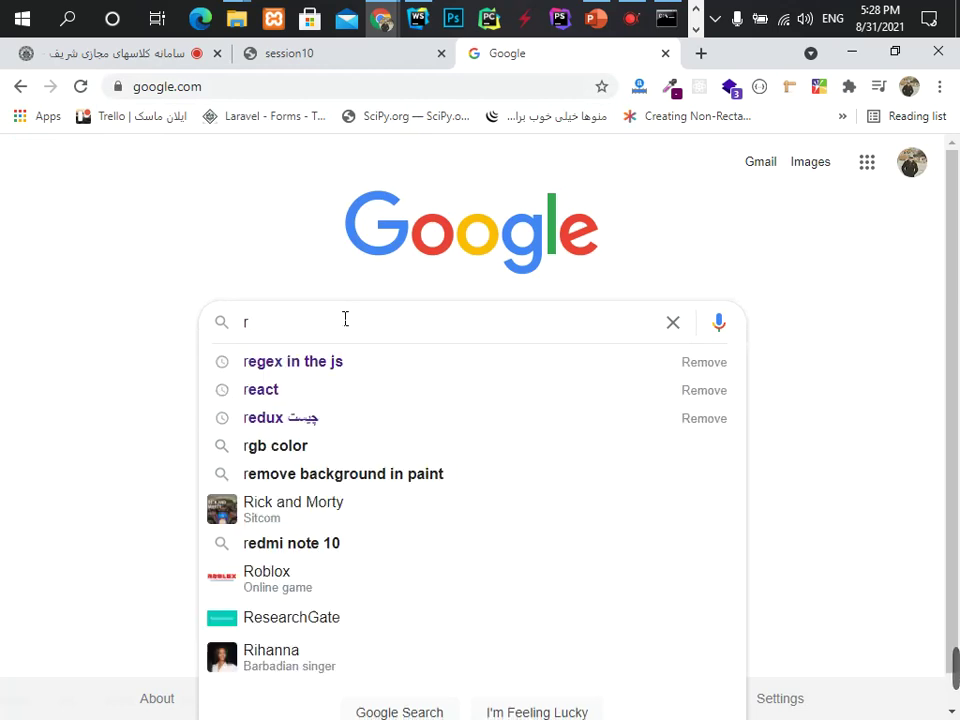
{"action": "type", "text": "egx "}
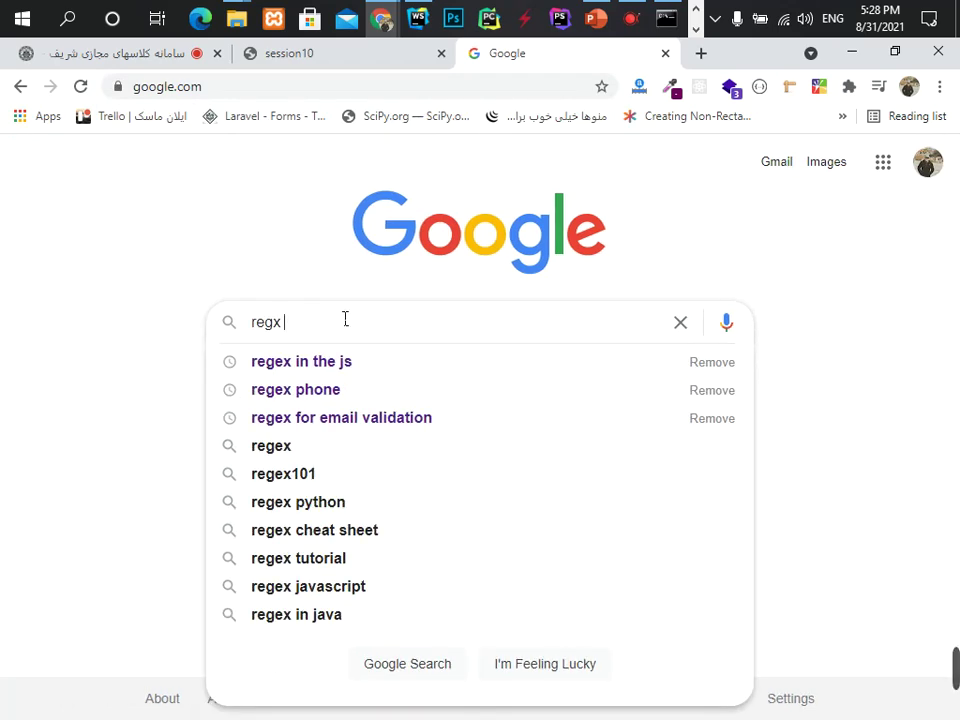
{"action": "type", "text": "email"}
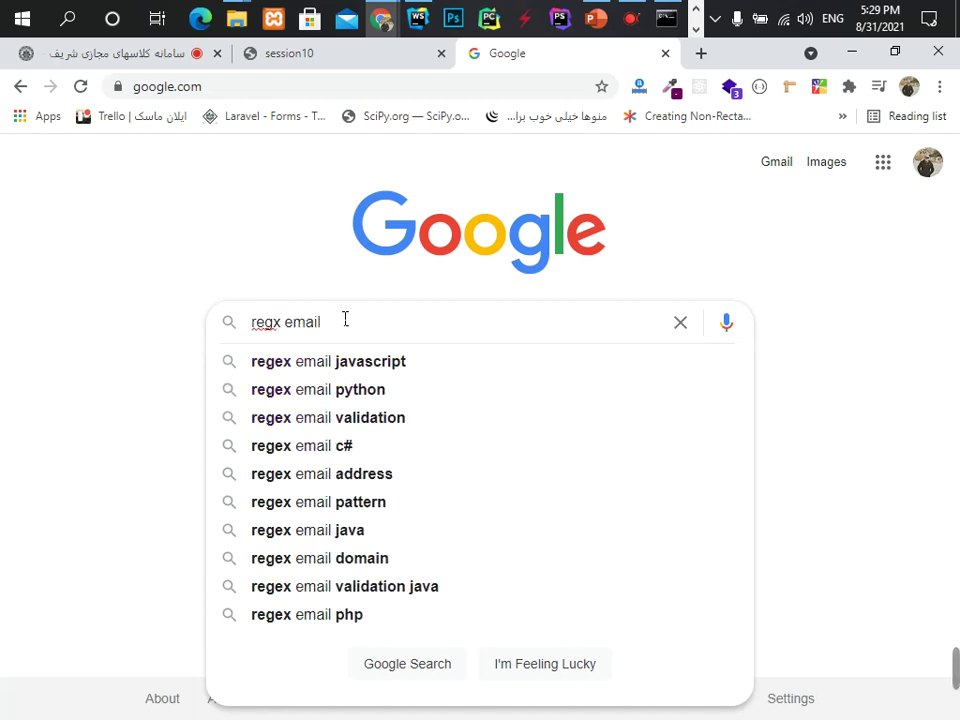
{"action": "key", "text": "Return"}
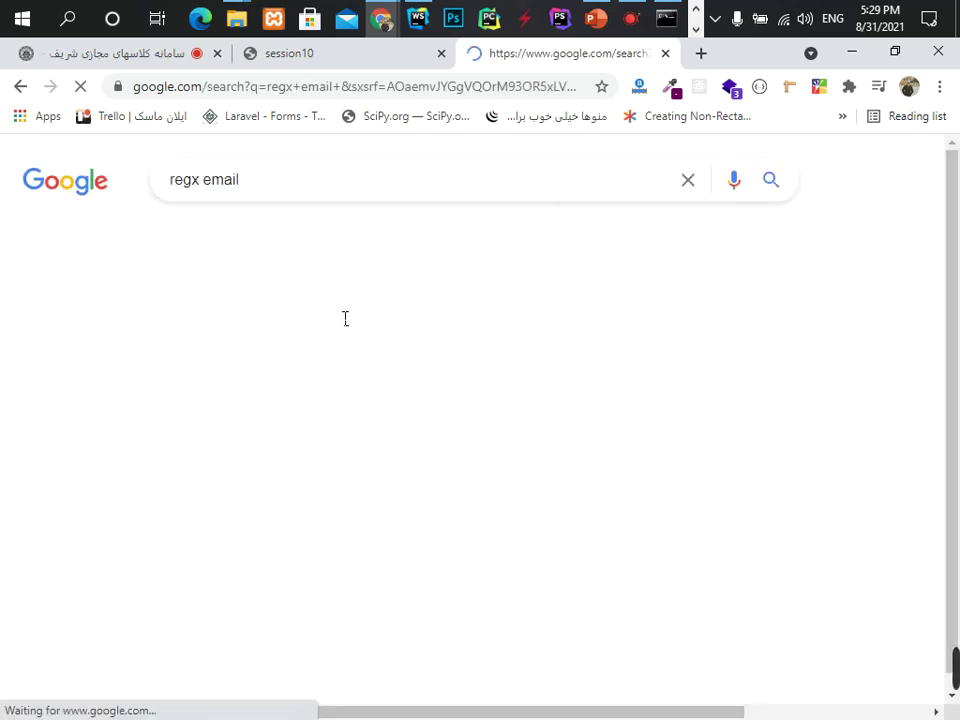
Open the Stack Overflow question on validating an email address with a regular expression in a new tab
{"action": "scroll", "coordinate": [340, 325], "scroll_direction": "down", "scroll_amount": 1}
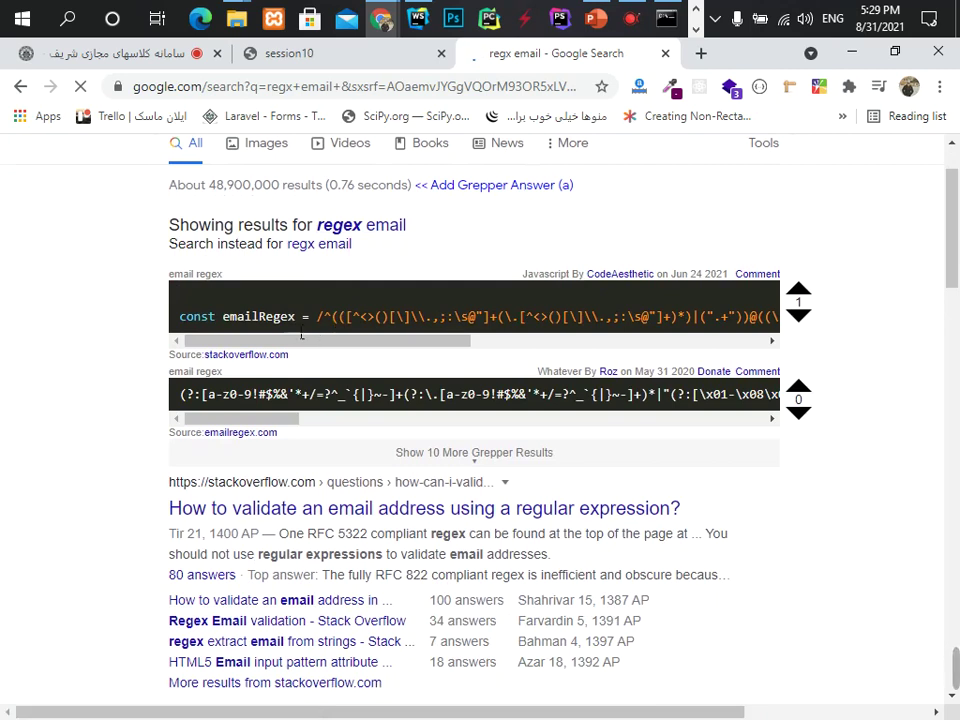
{"action": "mouse_move", "coordinate": [356, 340]}
{"action": "left_mouse_down"}
{"action": "mouse_move", "coordinate": [380, 350]}
{"action": "mouse_move", "coordinate": [718, 355]}
{"action": "mouse_move", "coordinate": [280, 362]}
{"action": "left_mouse_up"}
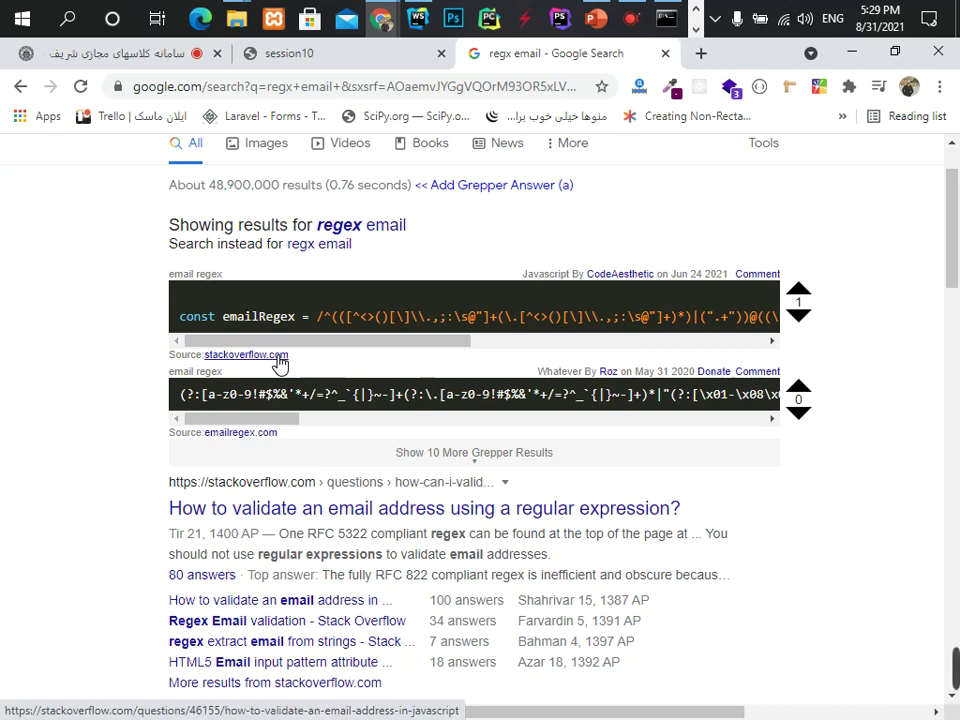
{"action": "scroll", "coordinate": [275, 362], "scroll_direction": "down", "scroll_amount": 2}
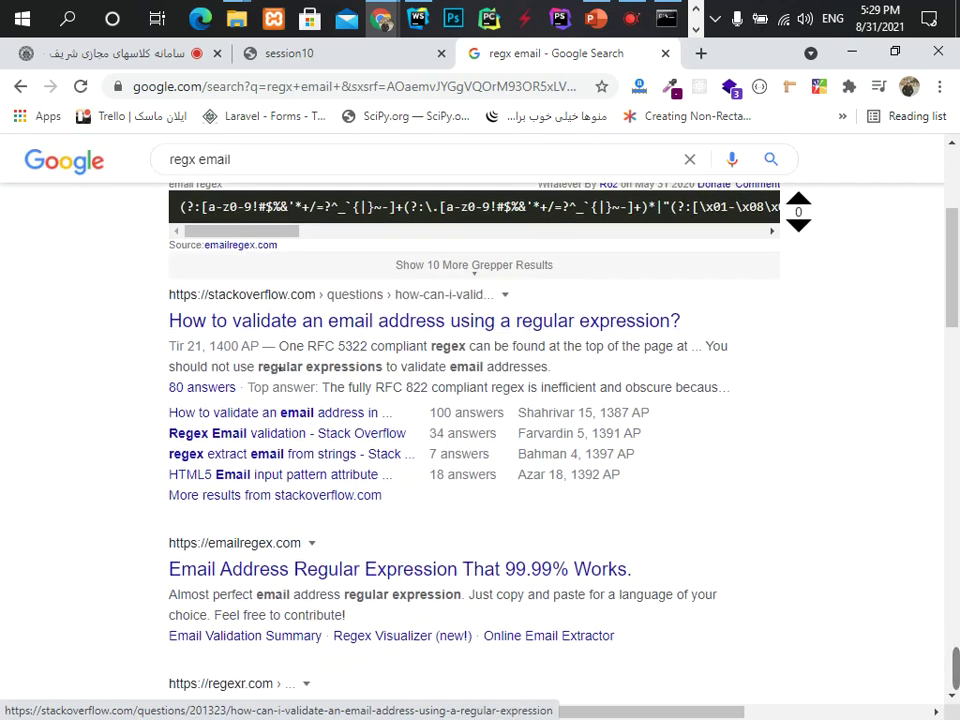
{"action": "right_click", "coordinate": [412, 333]}
{"action": "left_click", "coordinate": [460, 338]}
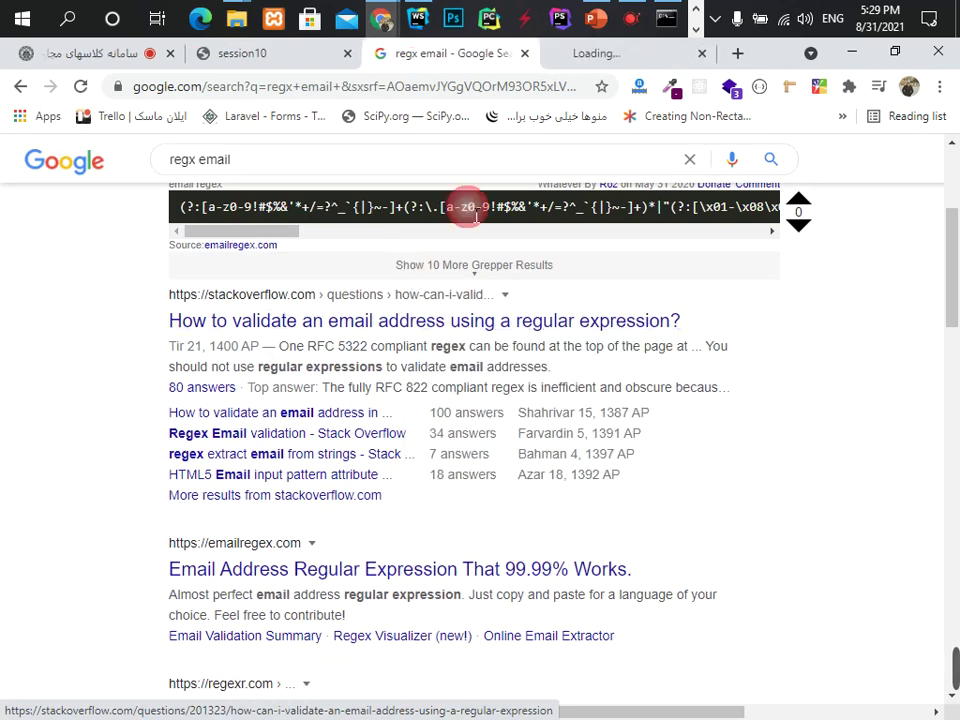
{"action": "key", "text": "ctrl+Tab"}
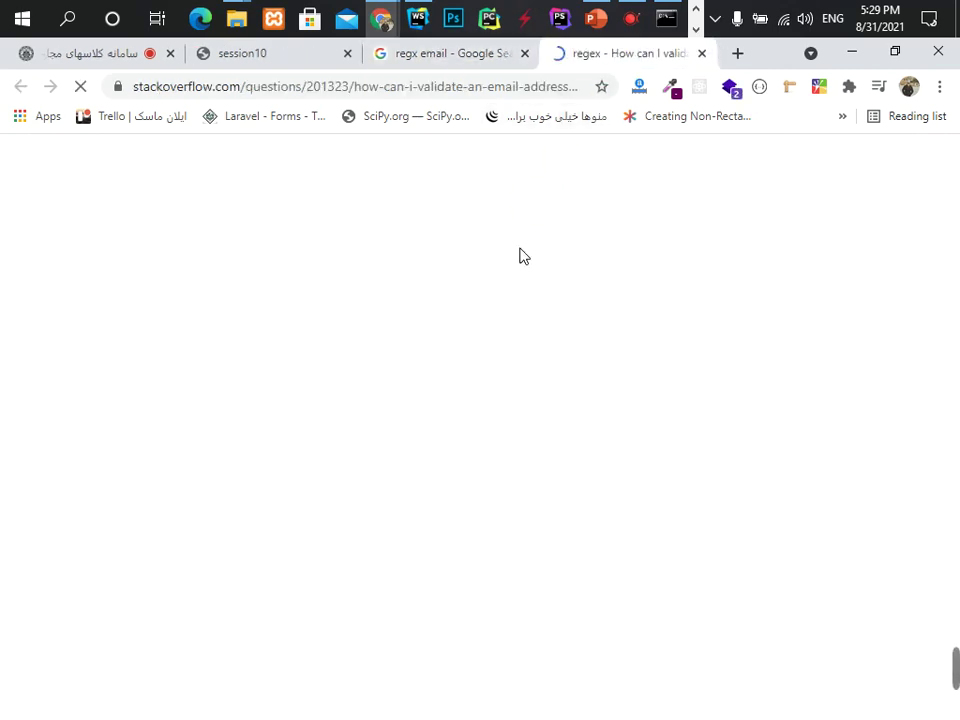
{"action": "scroll", "coordinate": [520, 280], "scroll_direction": "down", "scroll_amount": 5}
{"action": "scroll", "coordinate": [520, 296], "scroll_direction": "down", "scroll_amount": 5}
{"action": "scroll", "coordinate": [520, 296], "scroll_direction": "down", "scroll_amount": 4}
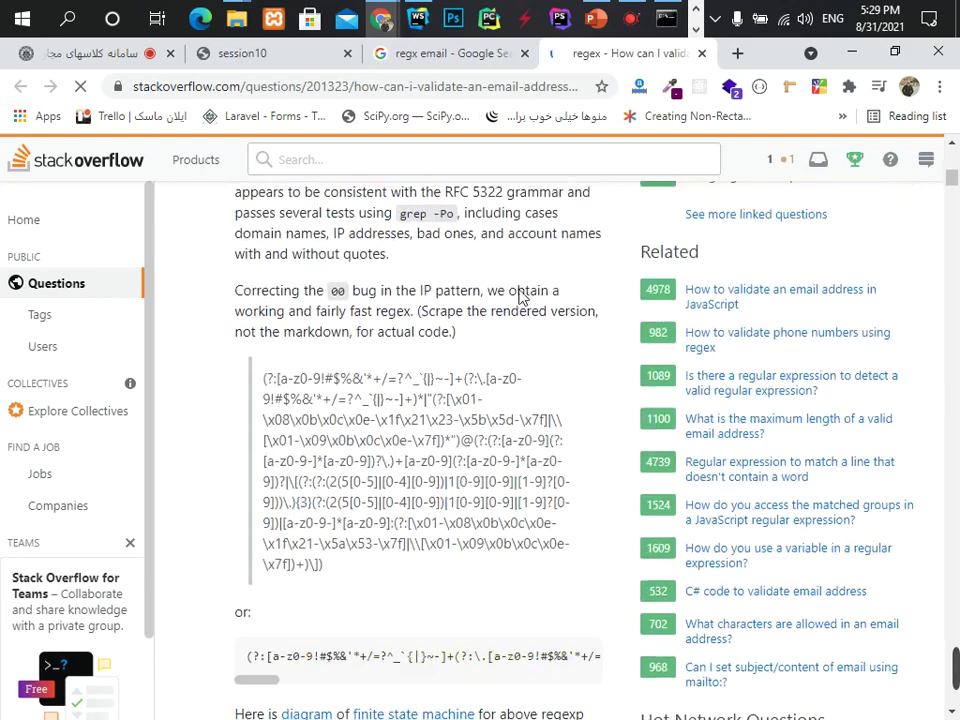
{"action": "scroll", "coordinate": [519, 296], "scroll_direction": "down", "scroll_amount": 1}
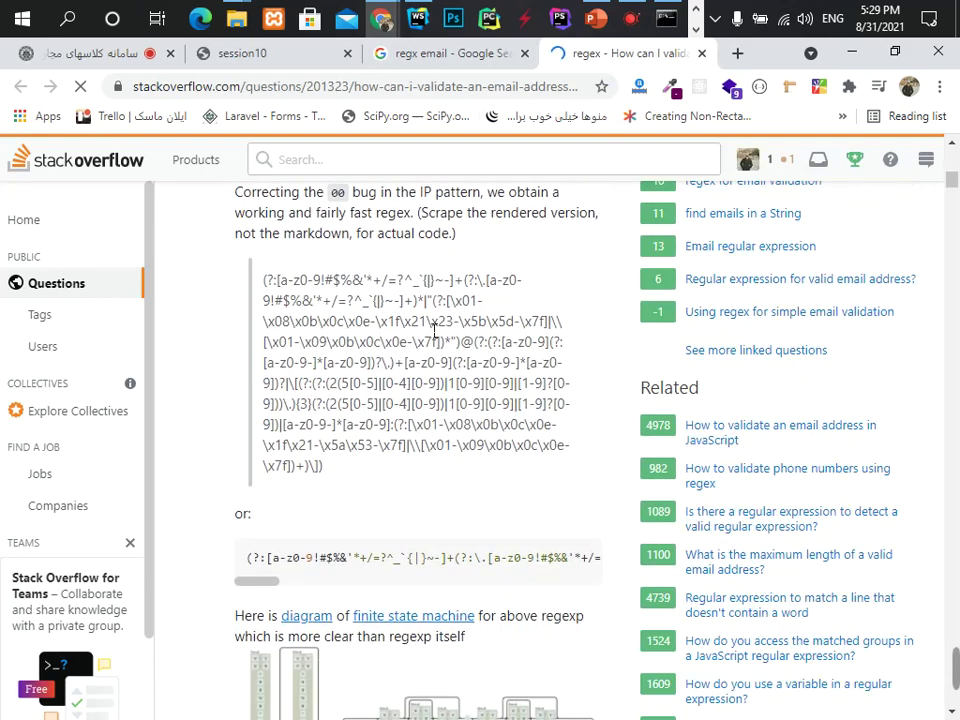
{"action": "scroll", "coordinate": [439, 343], "scroll_direction": "down", "scroll_amount": 3}
{"action": "scroll", "coordinate": [434, 330], "scroll_direction": "down", "scroll_amount": 4}
{"action": "scroll", "coordinate": [430, 332], "scroll_direction": "down", "scroll_amount": 4}
{"action": "scroll", "coordinate": [430, 332], "scroll_direction": "down", "scroll_amount": 4}
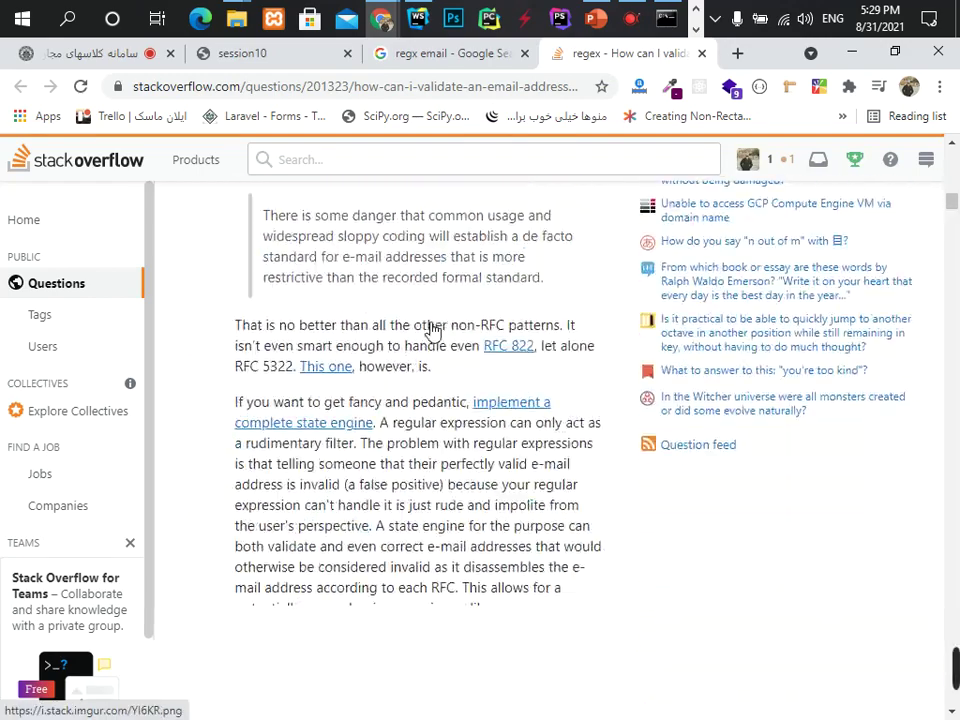
{"action": "scroll", "coordinate": [433, 331], "scroll_direction": "down", "scroll_amount": 4}
{"action": "scroll", "coordinate": [432, 330], "scroll_direction": "down", "scroll_amount": 4}
{"action": "scroll", "coordinate": [430, 331], "scroll_direction": "down", "scroll_amount": 4}
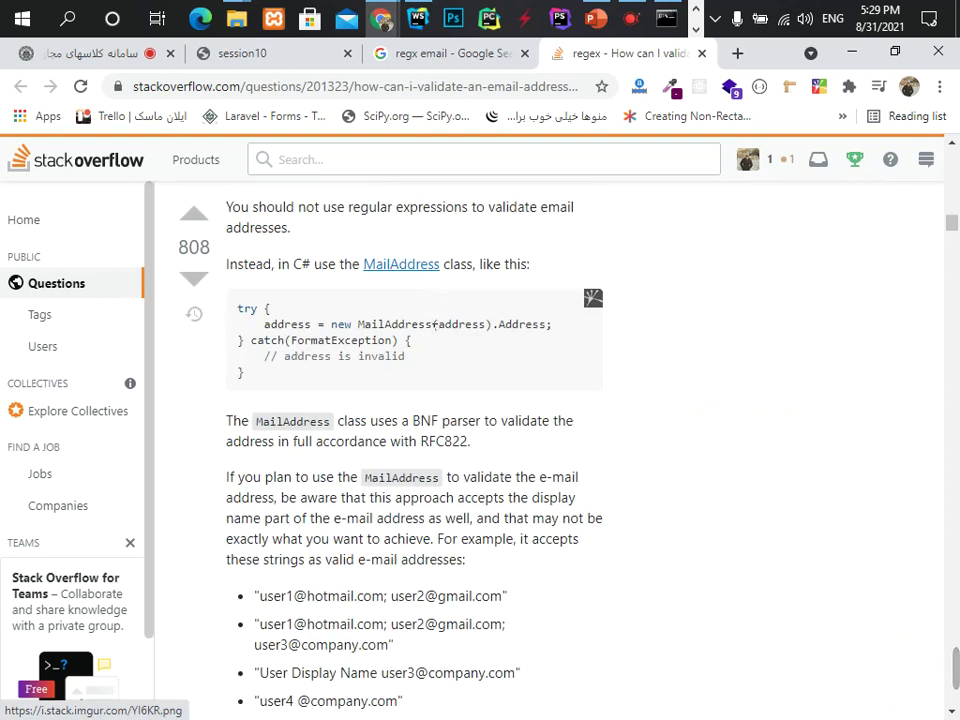
{"action": "scroll", "coordinate": [433, 330], "scroll_direction": "down", "scroll_amount": 2}
{"action": "scroll", "coordinate": [434, 324], "scroll_direction": "down", "scroll_amount": 5}
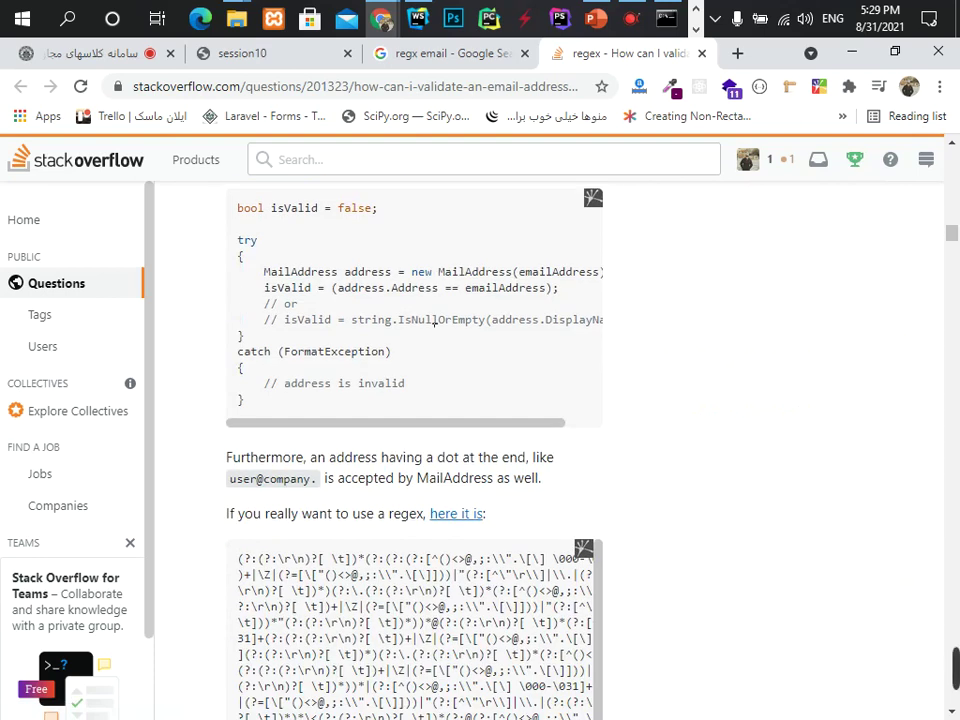
{"action": "left_click_drag", "start_coordinate": [445, 430], "coordinate": [493, 434]}
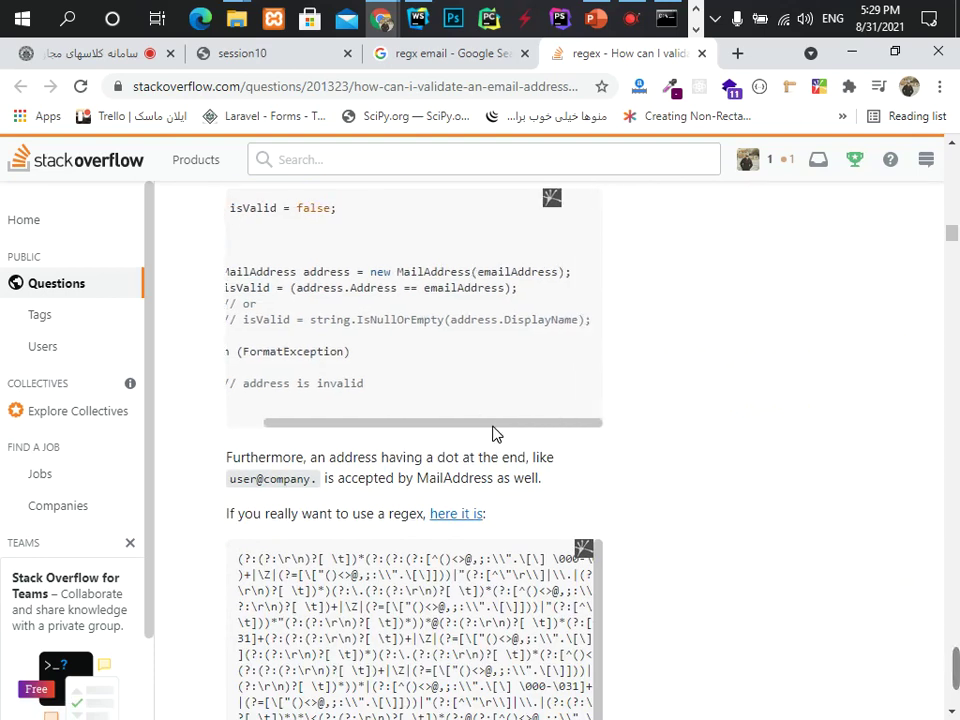
{"action": "scroll", "coordinate": [460, 430], "scroll_direction": "down", "scroll_amount": 3}
{"action": "scroll", "coordinate": [455, 427], "scroll_direction": "down", "scroll_amount": 3}
{"action": "scroll", "coordinate": [583, 420], "scroll_direction": "down", "scroll_amount": 3}
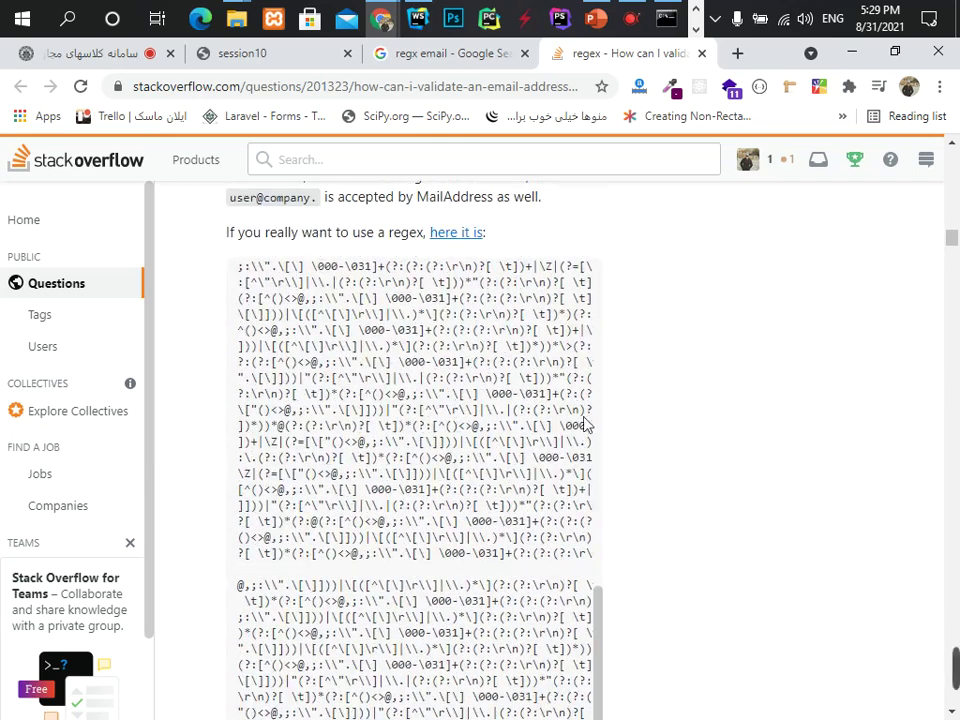
{"action": "scroll", "coordinate": [778, 424], "scroll_direction": "down", "scroll_amount": 5}
{"action": "scroll", "coordinate": [763, 424], "scroll_direction": "down", "scroll_amount": 5}
{"action": "scroll", "coordinate": [765, 422], "scroll_direction": "up", "scroll_amount": 5}
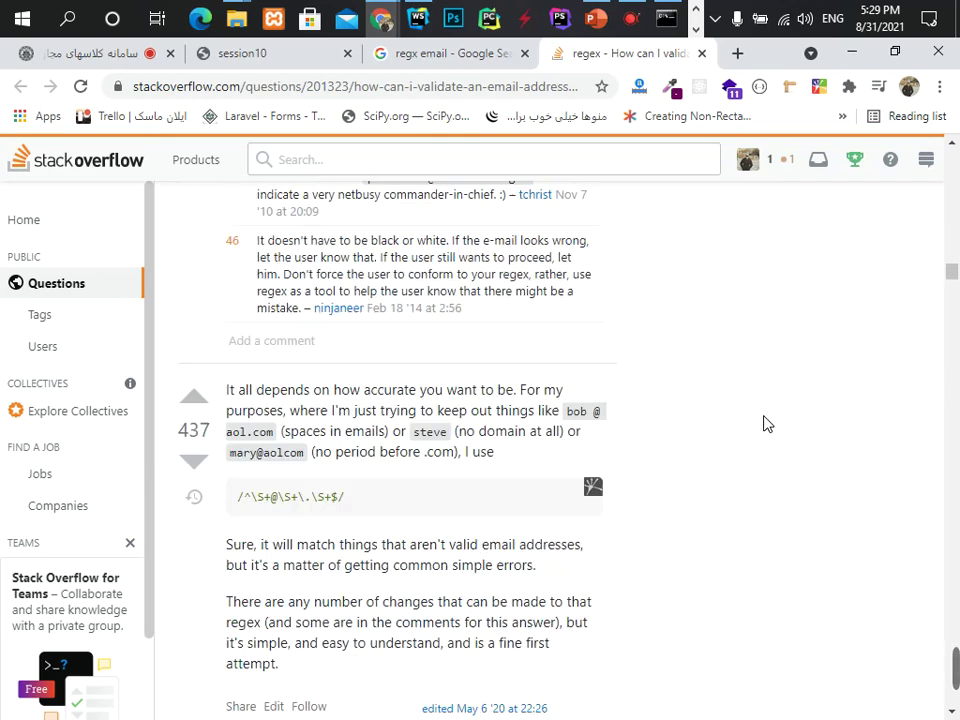
{"action": "scroll", "coordinate": [765, 422], "scroll_direction": "down", "scroll_amount": 4}
{"action": "scroll", "coordinate": [765, 422], "scroll_direction": "up", "scroll_amount": 4}
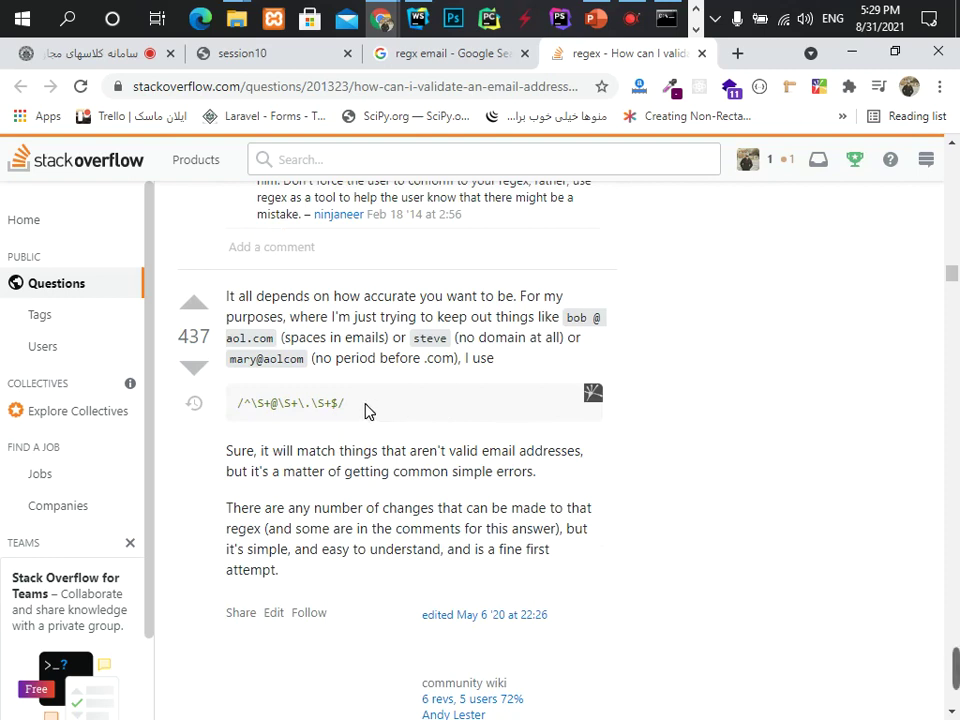
{"action": "left_click_drag", "start_coordinate": [365, 410], "coordinate": [232, 401]}
{"action": "left_click", "coordinate": [542, 396]}
{"action": "scroll", "coordinate": [394, 379], "scroll_direction": "down", "scroll_amount": 3}
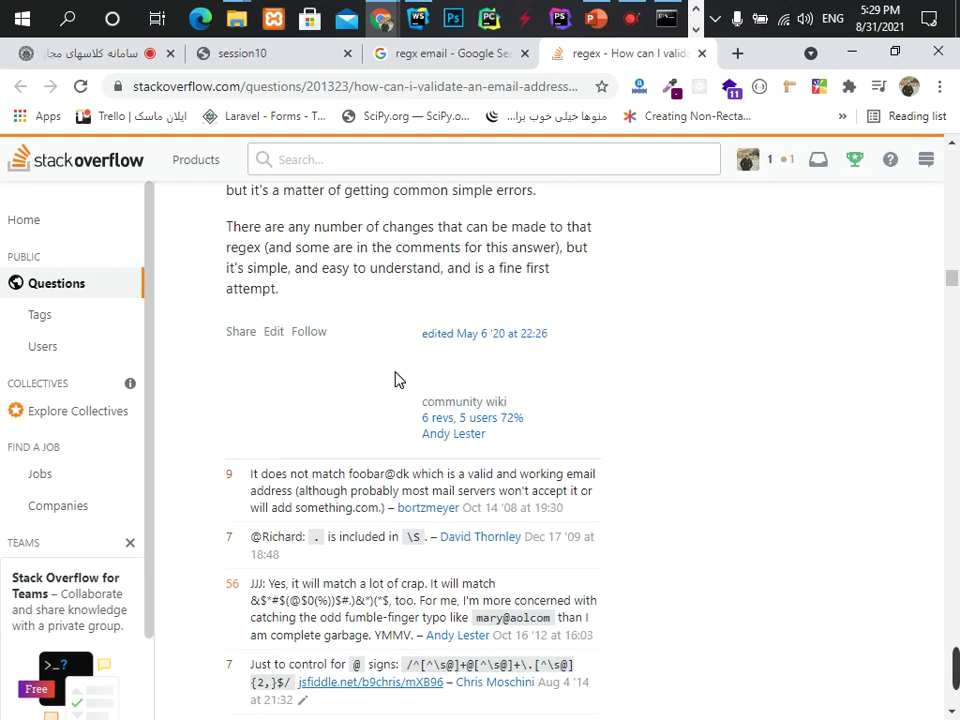
{"action": "scroll", "coordinate": [394, 379], "scroll_direction": "down", "scroll_amount": 3}
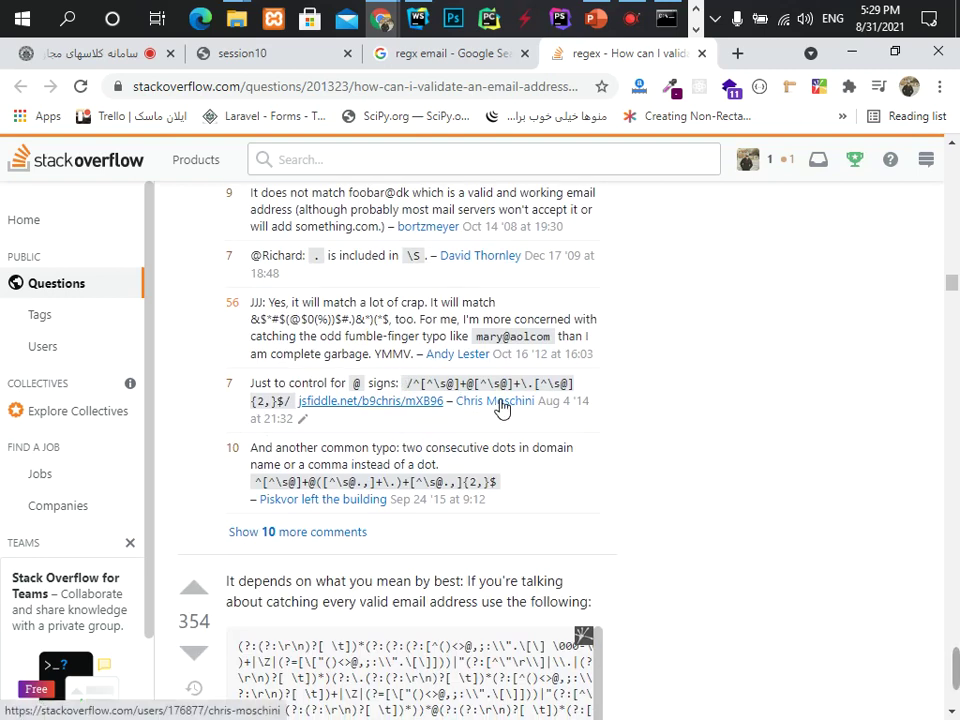
{"action": "double_click", "coordinate": [407, 386]}
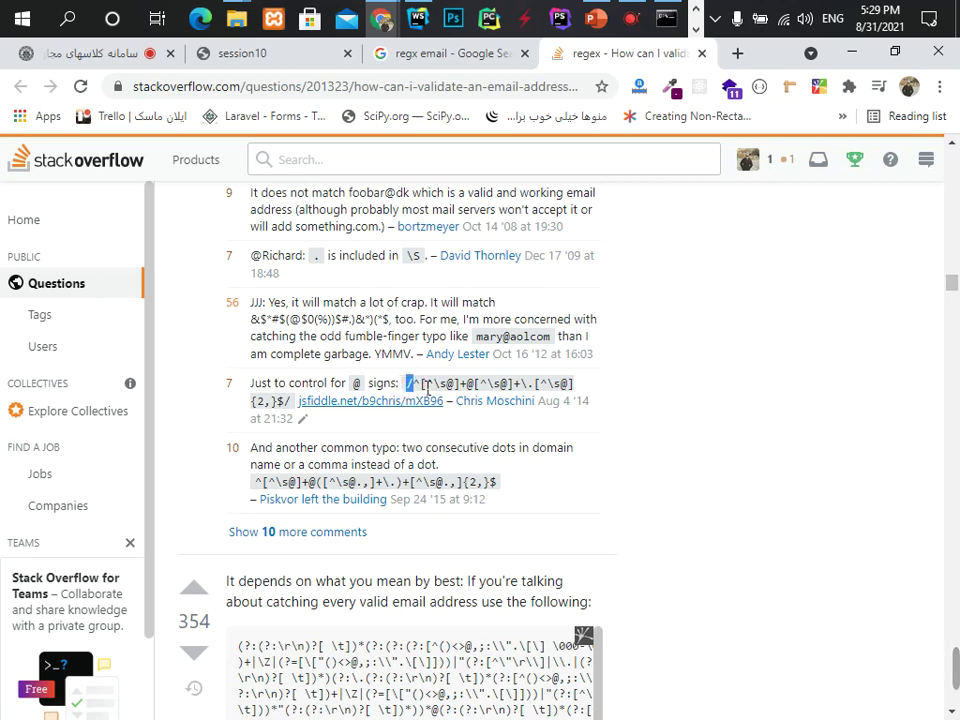
{"action": "left_click", "coordinate": [418, 383]}
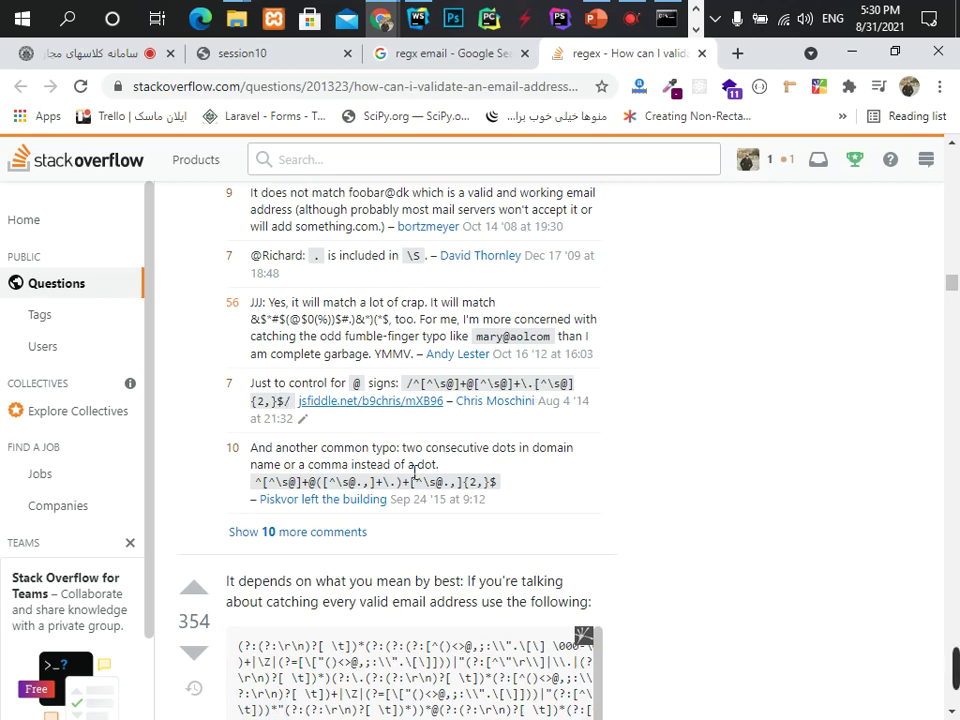
{"action": "left_click_drag", "start_coordinate": [509, 490], "coordinate": [251, 484]}
{"action": "left_click_drag", "start_coordinate": [488, 483], "coordinate": [507, 488]}
Scroll to the W3C HTML5 spec email regex answer and select its .!#$ characters
{"action": "scroll", "coordinate": [380, 460], "scroll_direction": "down", "scroll_amount": 2}
{"action": "scroll", "coordinate": [440, 400], "scroll_direction": "down", "scroll_amount": 2}
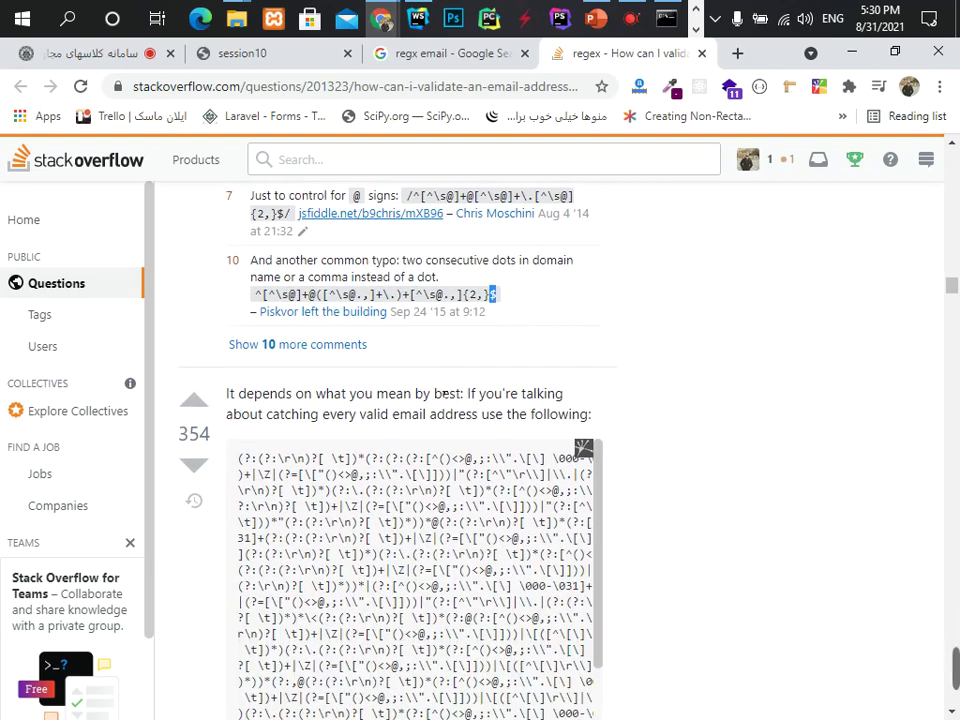
{"action": "scroll", "coordinate": [418, 336], "scroll_direction": "down", "scroll_amount": 8}
{"action": "scroll", "coordinate": [412, 340], "scroll_direction": "down", "scroll_amount": 2}
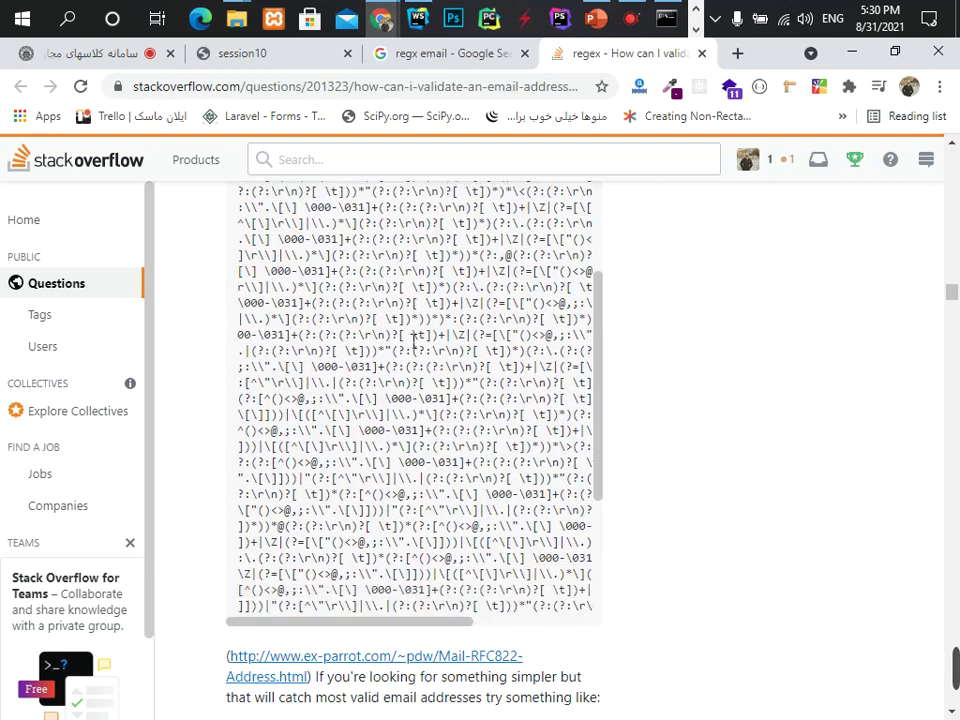
{"action": "scroll", "coordinate": [681, 407], "scroll_direction": "down", "scroll_amount": 6}
{"action": "scroll", "coordinate": [709, 407], "scroll_direction": "down", "scroll_amount": 5}
{"action": "scroll", "coordinate": [707, 407], "scroll_direction": "down", "scroll_amount": 8}
{"action": "scroll", "coordinate": [710, 410], "scroll_direction": "down", "scroll_amount": 4}
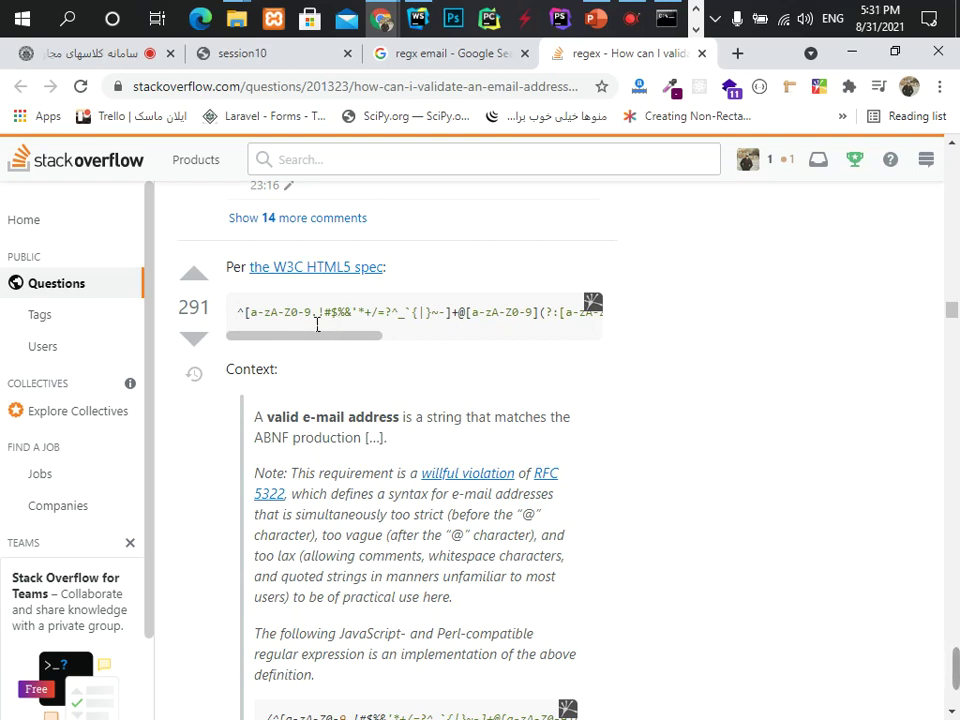
{"action": "left_click_drag", "start_coordinate": [312, 324], "coordinate": [338, 322]}
{"action": "left_click", "coordinate": [417, 18]}
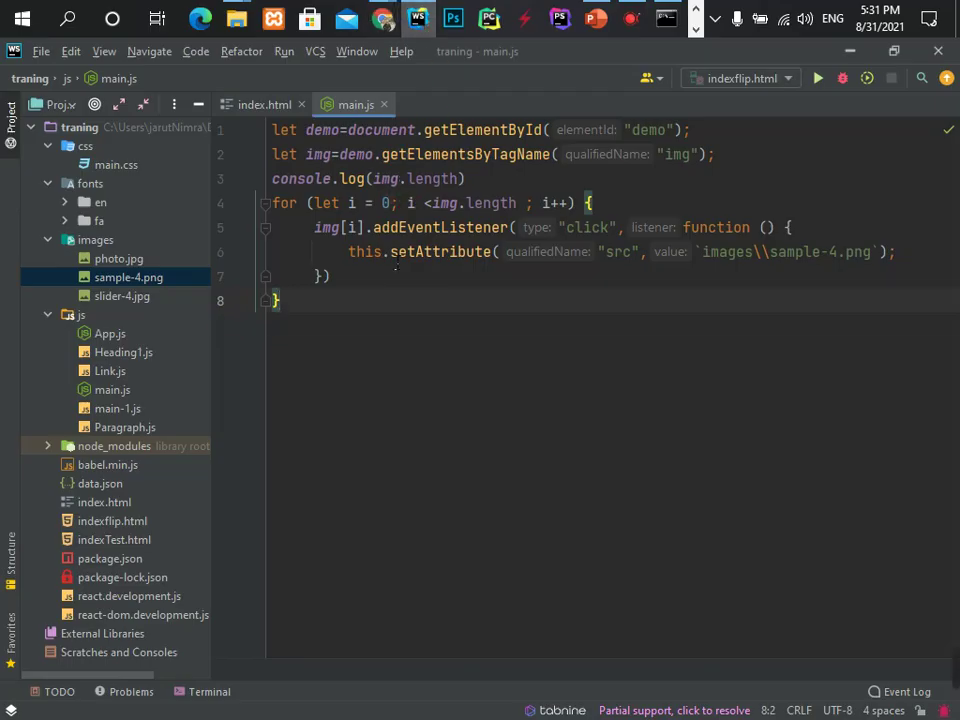
Add a line 9 below the for loop with a // comment starting a sample name
{"action": "key", "text": "Return"}
{"action": "type", "text": "// "}
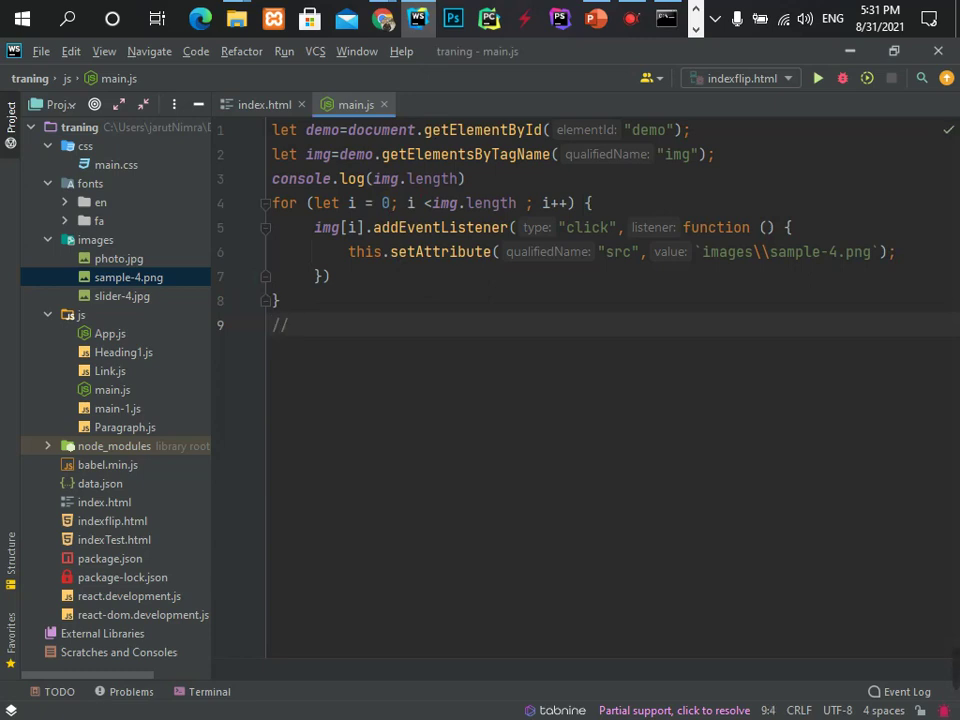
Inspect the ? and _ characters allowed before the @ in the HTML5 email regex
{"action": "key", "text": "alt+Tab"}
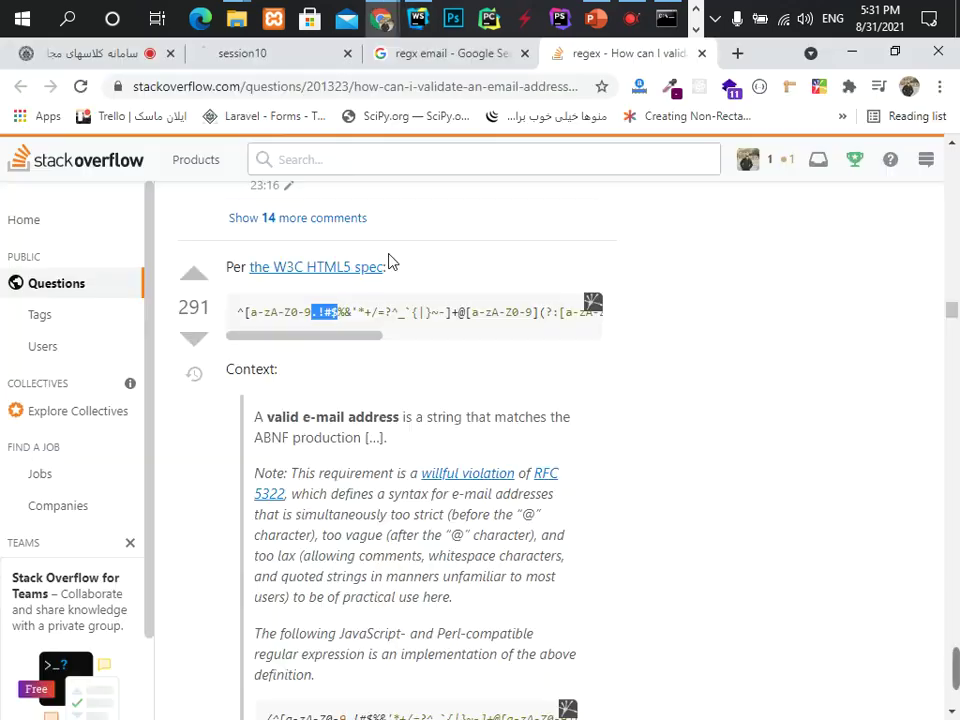
{"action": "left_click", "coordinate": [321, 325]}
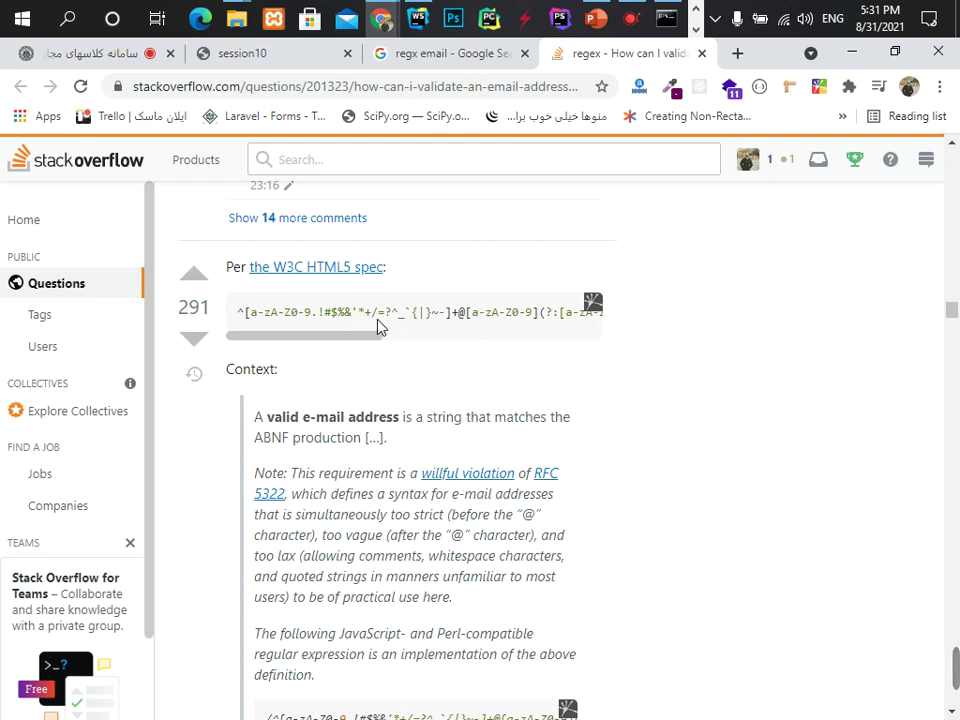
{"action": "left_click_drag", "start_coordinate": [384, 318], "coordinate": [399, 314]}
{"action": "double_click", "coordinate": [402, 316]}
{"action": "left_click", "coordinate": [400, 333]}
{"action": "key", "text": "alt+Tab"}
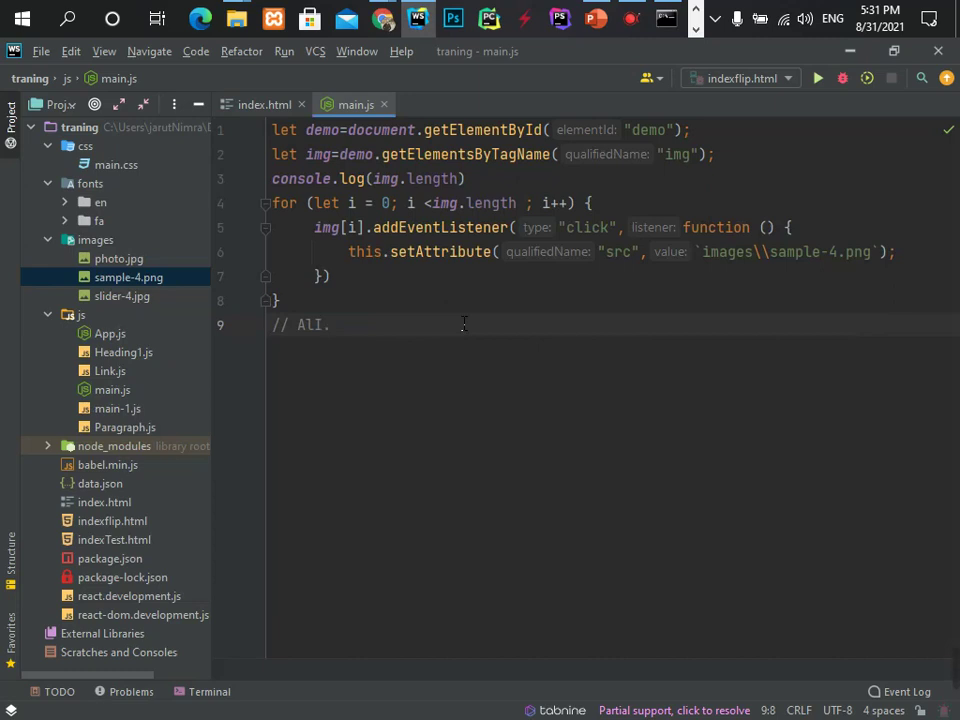
Fix the sample name in the line 9 comment, joining its parts with a hyphen
{"action": "key", "text": "BackSpace"}
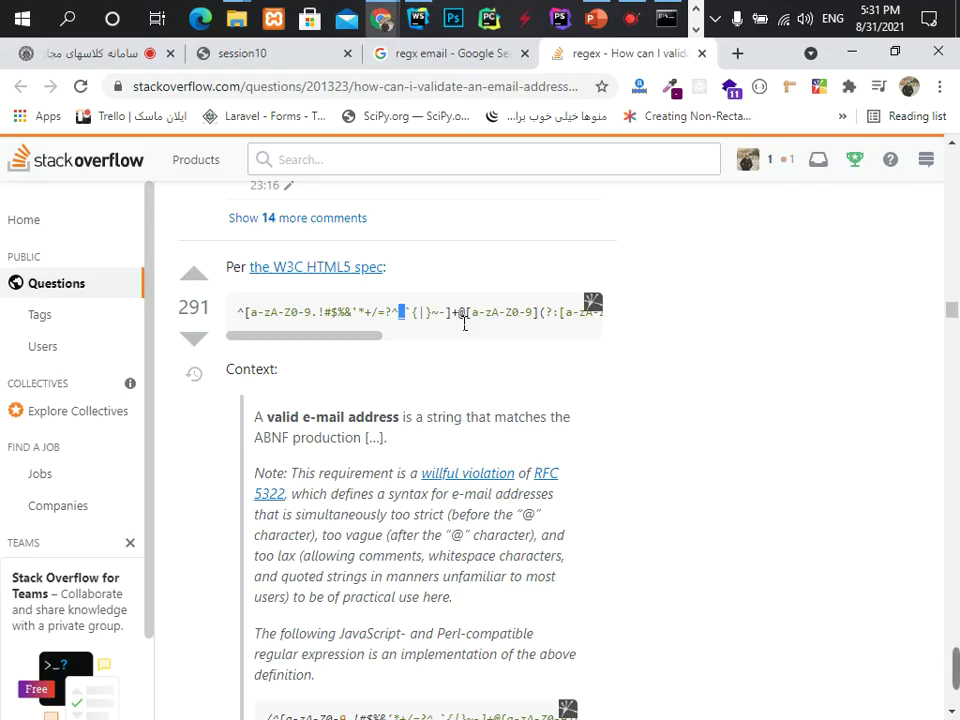
{"action": "key", "text": "BackSpace"}
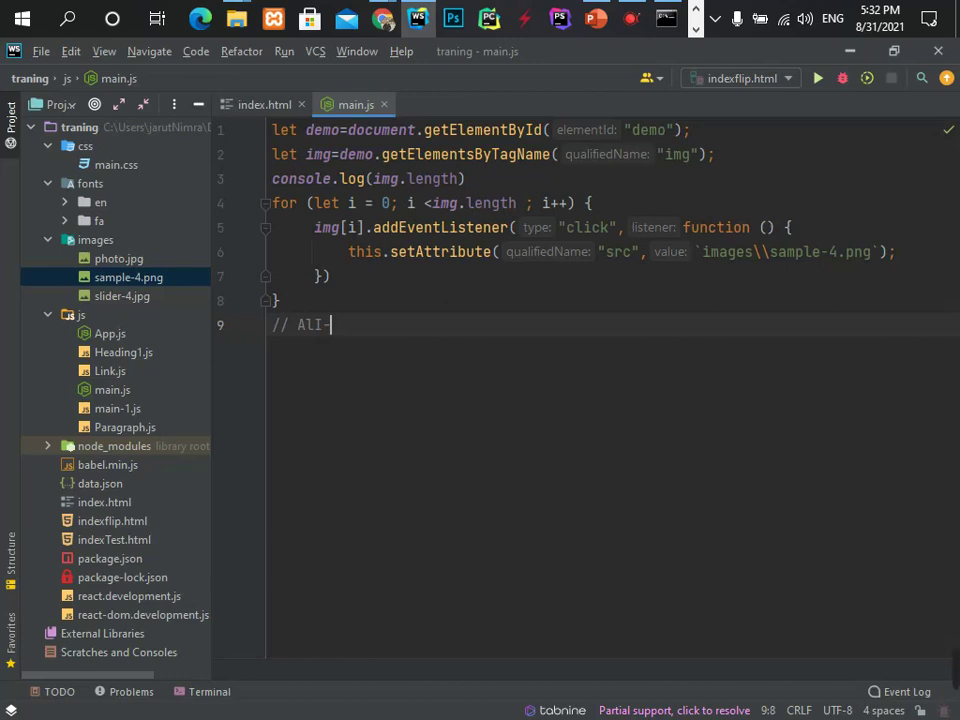
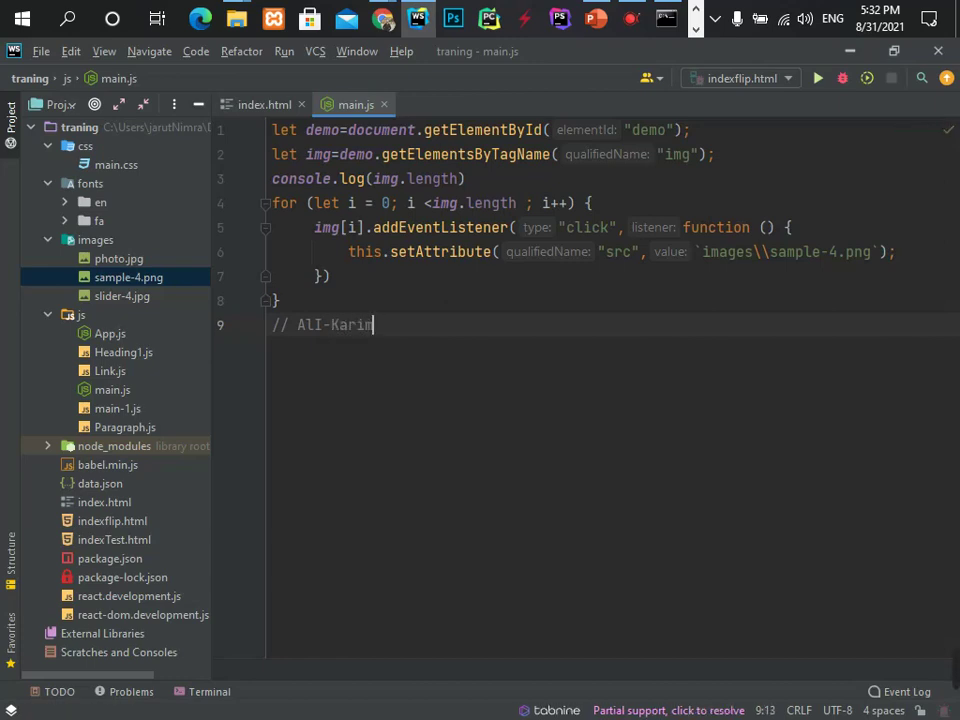
Check the regex's @ and domain rules, then give the sample address a made-up domain instead of gmail
{"action": "key", "text": "alt+Tab"}
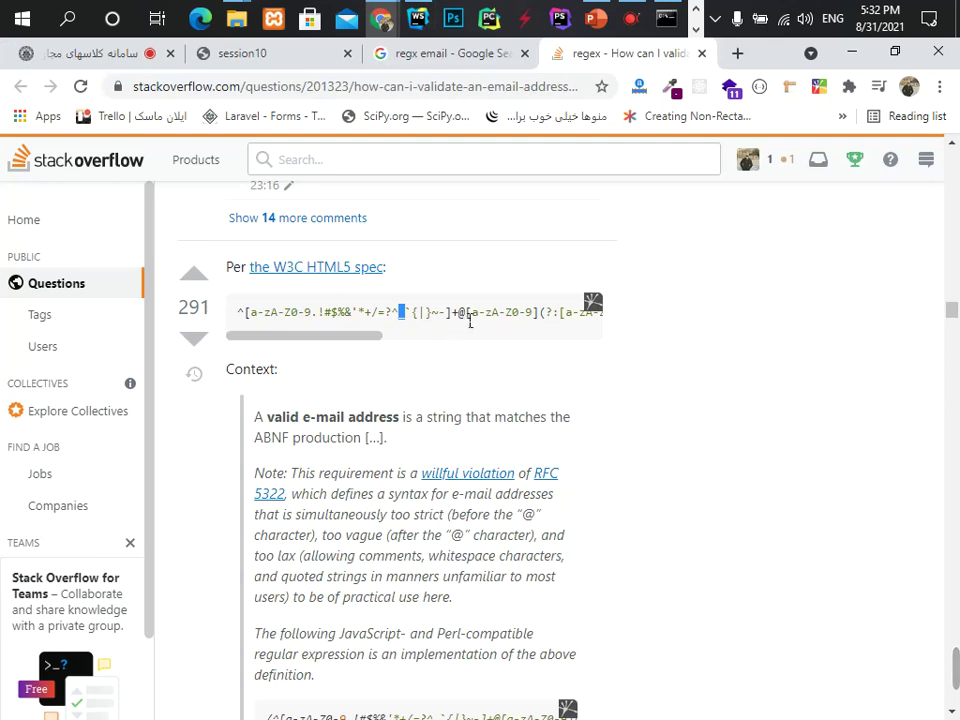
{"action": "double_click", "coordinate": [461, 313]}
{"action": "left_click_drag", "start_coordinate": [471, 314], "coordinate": [535, 314]}
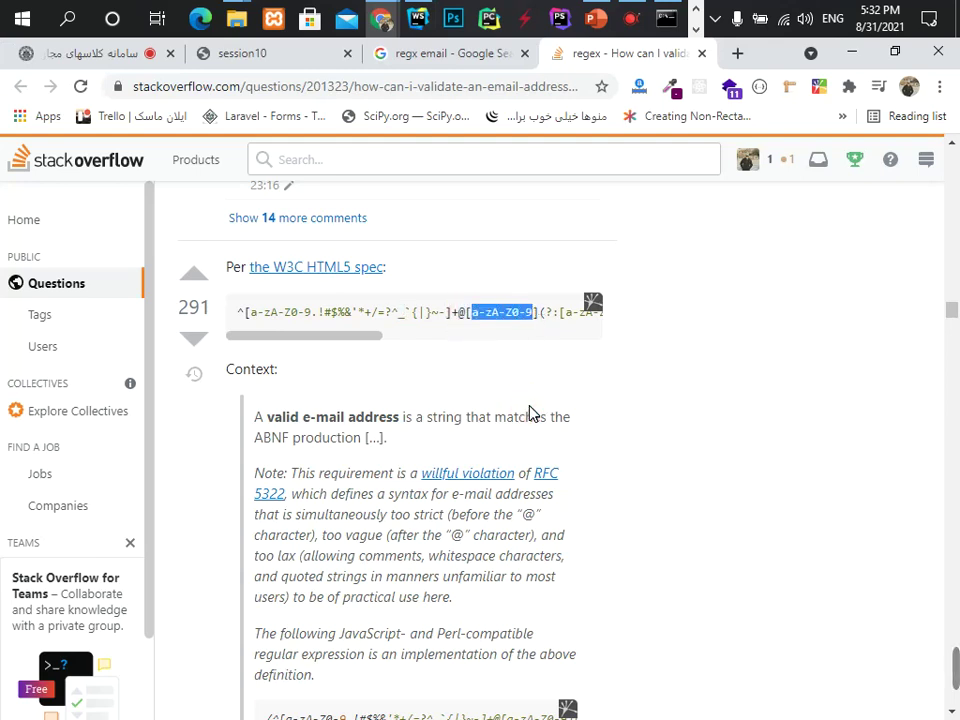
{"action": "key", "text": "alt+Tab"}
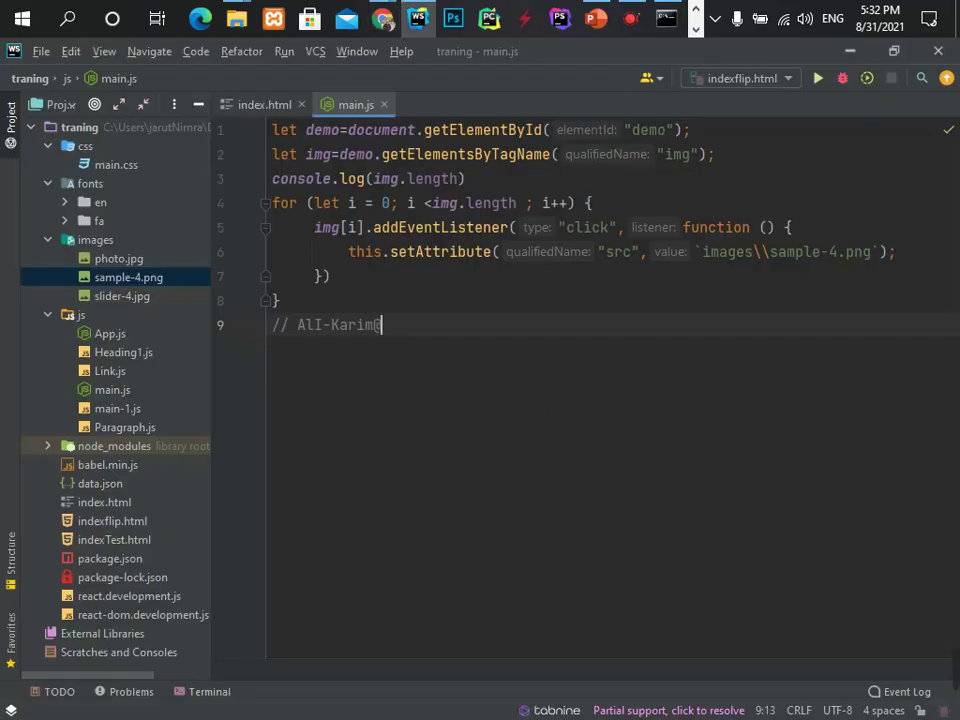
{"action": "type", "text": "gmail"}
{"action": "key", "text": "shift+Left"}
{"action": "key", "text": "shift+Left"}
{"action": "key", "text": "shift+Left"}
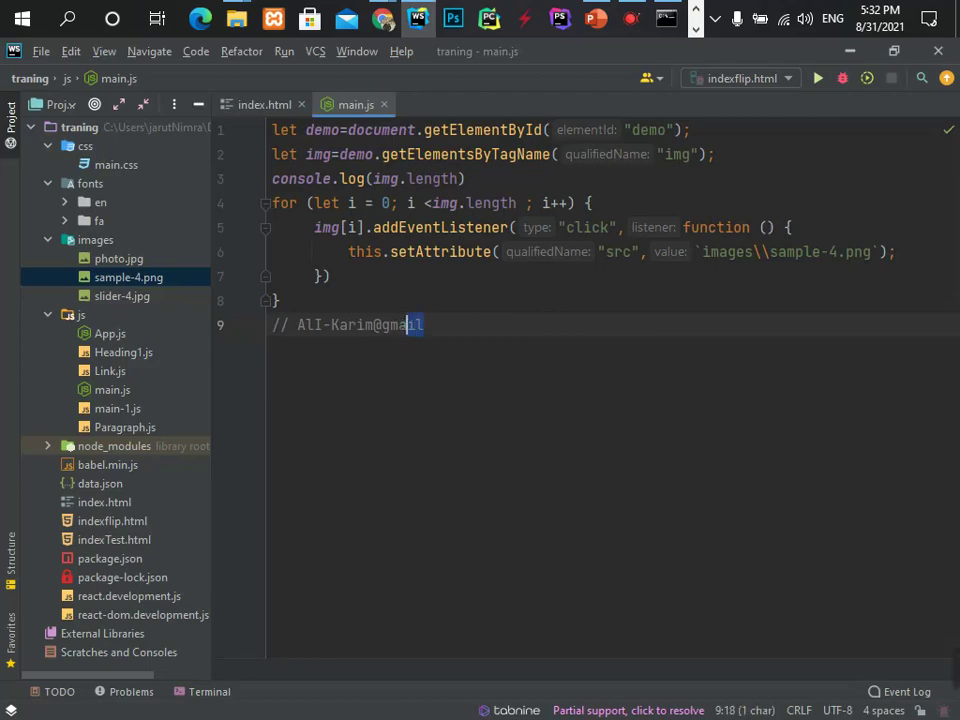
{"action": "key", "text": "shift+Left"}
{"action": "key", "text": "shift+Left"}
{"action": "key", "text": "alt+Tab"}
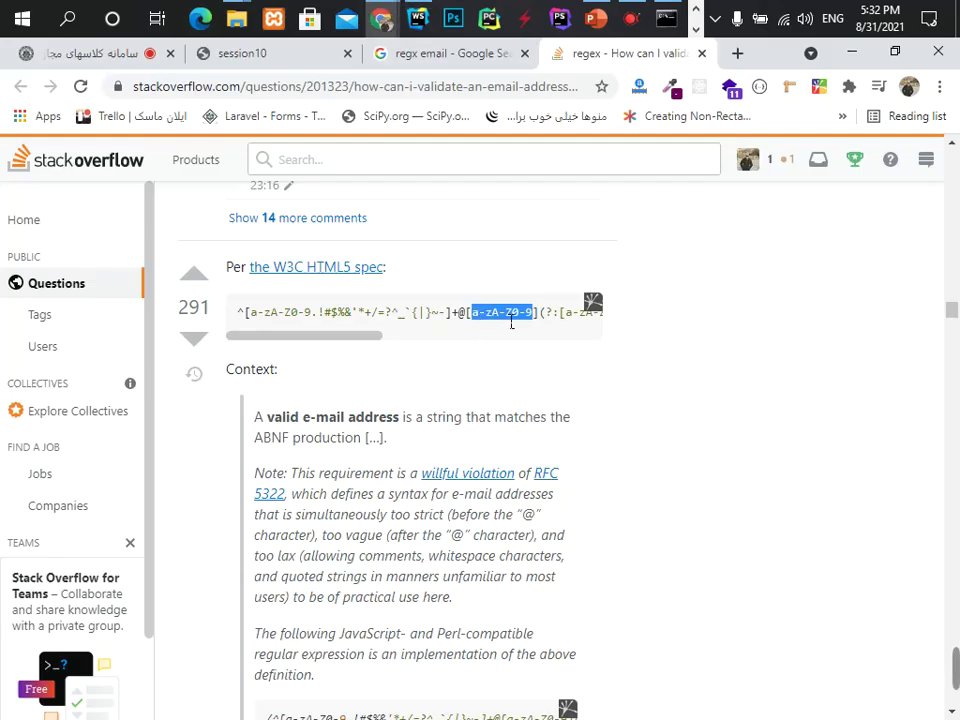
{"action": "key", "text": "alt+Tab"}
{"action": "key", "text": "BackSpace"}
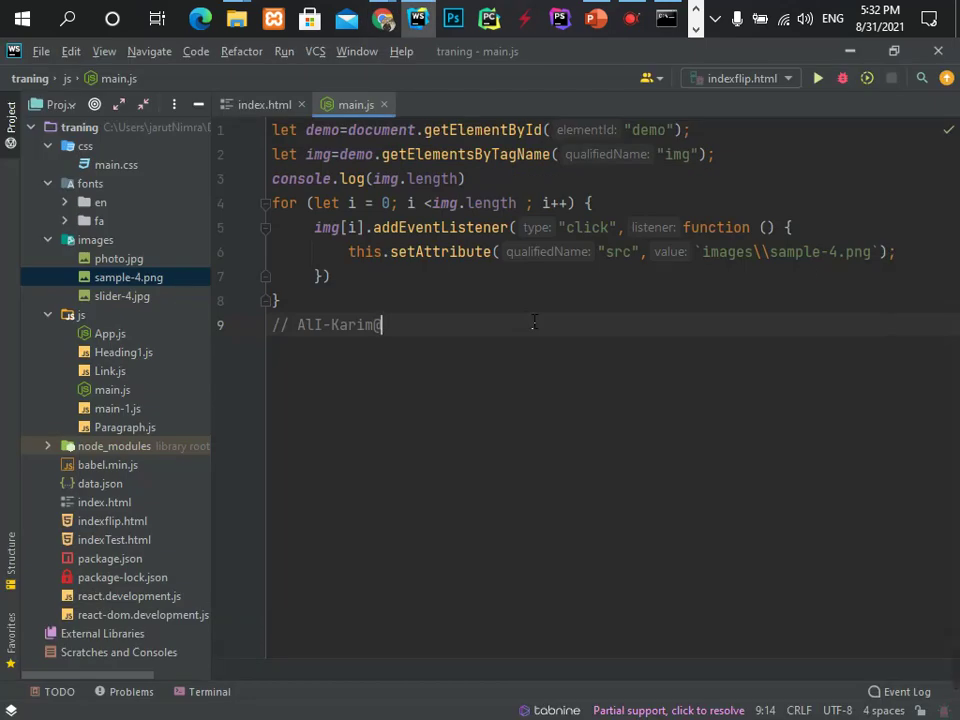
{"action": "type", "text": "g123"}
{"action": "type", "text": "b"}
{"action": "key", "text": "shift+Left"}
{"action": "key", "text": "shift+Left"}
{"action": "key", "text": "shift+Left"}
{"action": "key", "text": "shift+Left"}
{"action": "key", "text": "shift+Left"}
{"action": "key", "text": "shift+Left"}
Read the HTML5 email regex code block through to its closing part
{"action": "key", "text": "alt+Tab"}
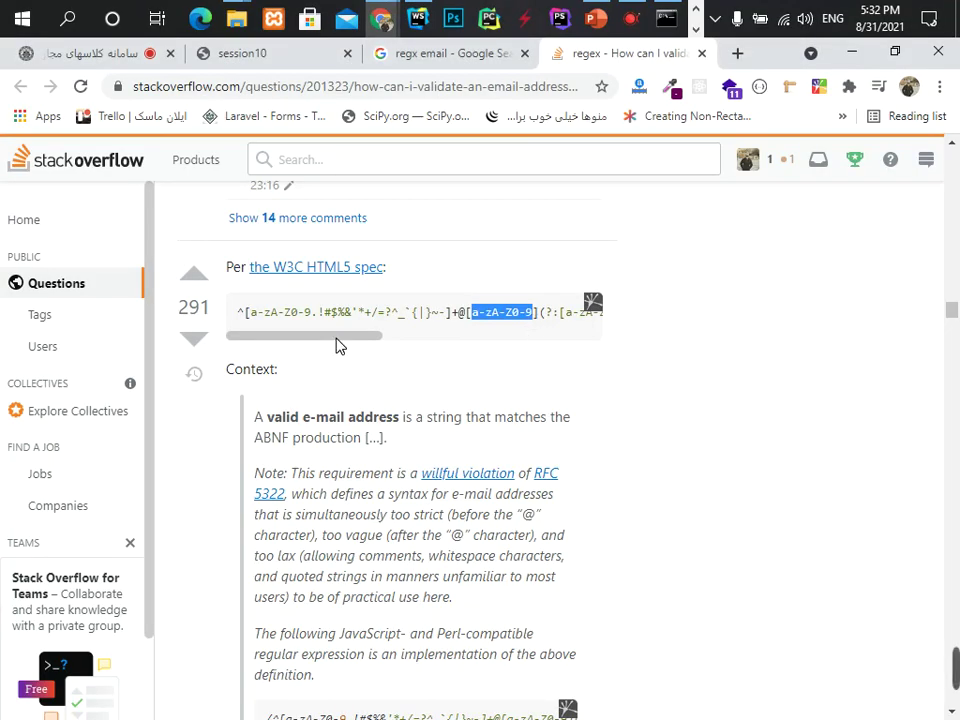
{"action": "left_click_drag", "start_coordinate": [337, 345], "coordinate": [411, 347]}
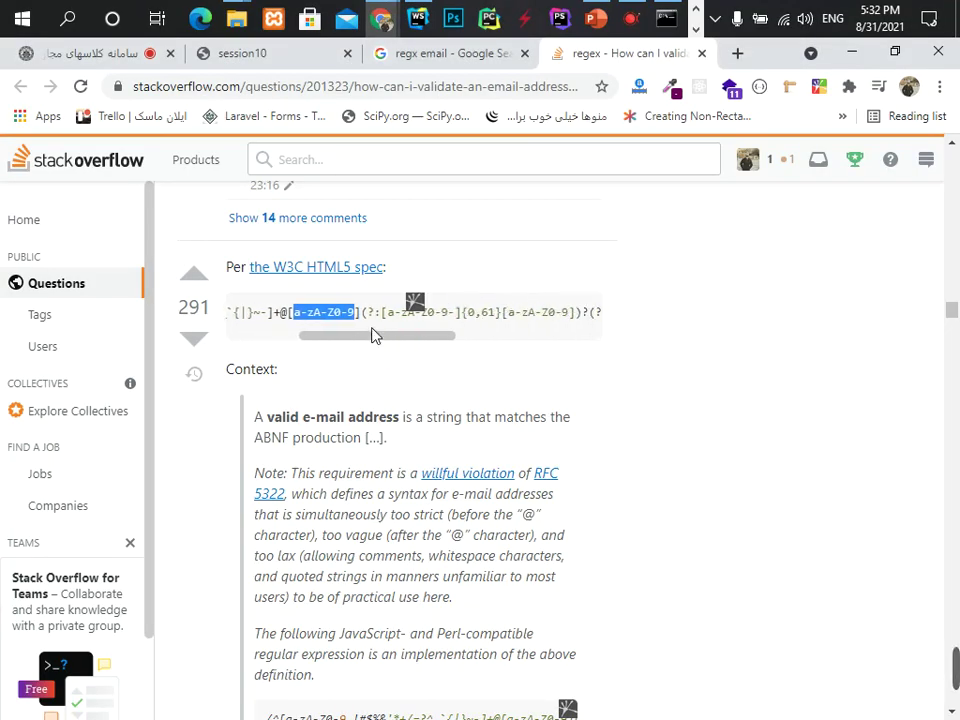
{"action": "left_click_drag", "start_coordinate": [448, 336], "coordinate": [604, 339]}
{"action": "left_click", "coordinate": [596, 321]}
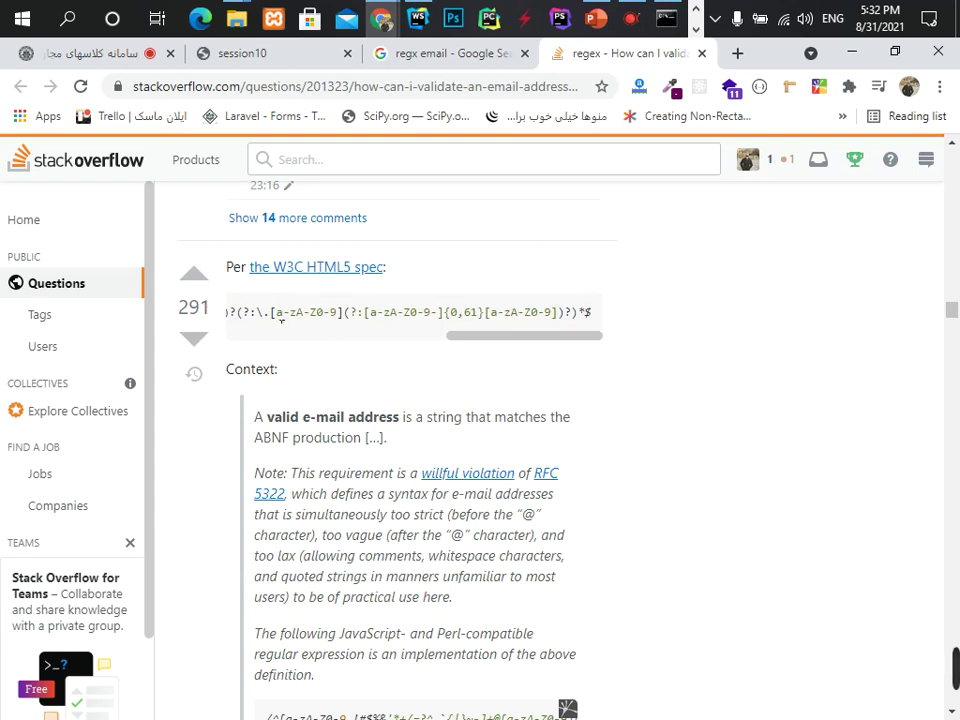
{"action": "left_click_drag", "start_coordinate": [593, 313], "coordinate": [211, 320]}
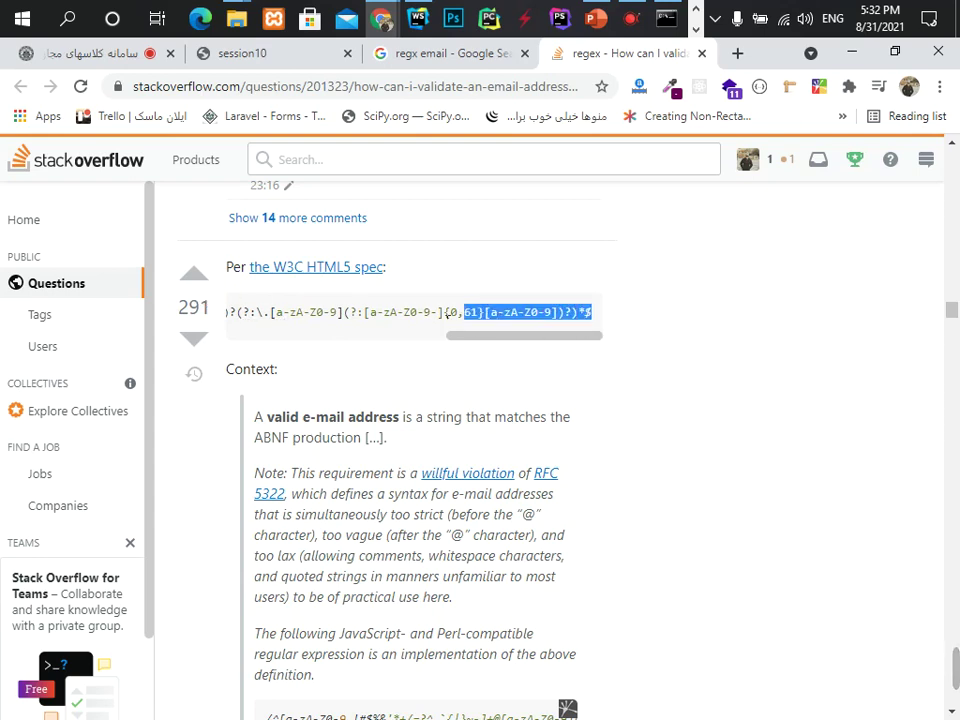
{"action": "left_click", "coordinate": [534, 262]}
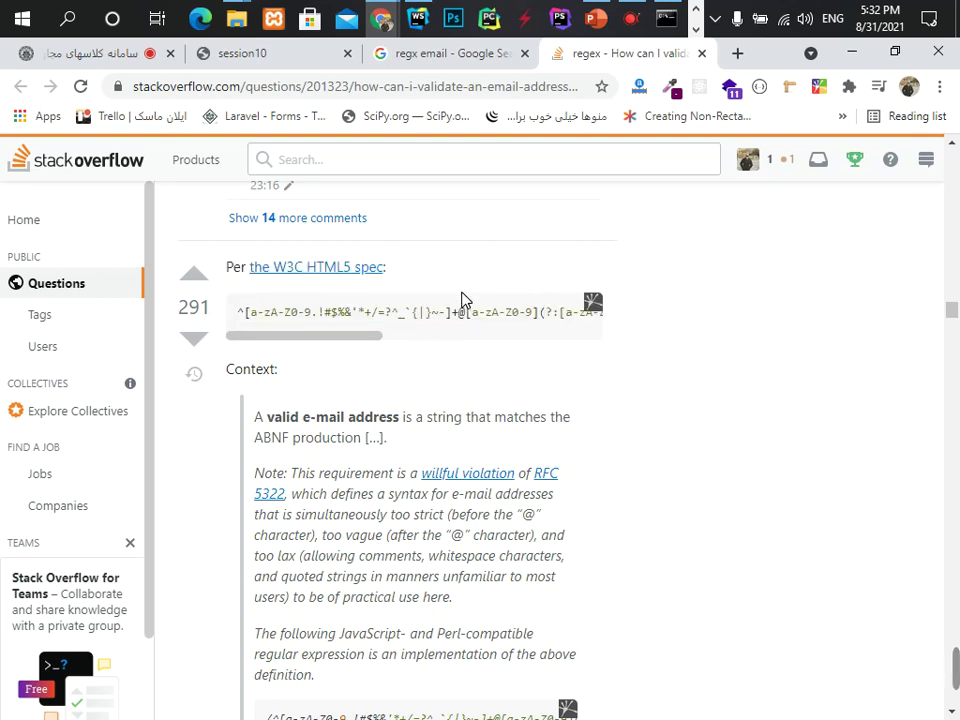
Scroll down the answers to the RFC 5322-compliant regular expression
{"action": "scroll", "coordinate": [465, 300], "scroll_direction": "down", "scroll_amount": 4}
{"action": "scroll", "coordinate": [470, 300], "scroll_direction": "down", "scroll_amount": 4}
{"action": "scroll", "coordinate": [485, 302], "scroll_direction": "down", "scroll_amount": 1}
{"action": "scroll", "coordinate": [485, 302], "scroll_direction": "down", "scroll_amount": 5}
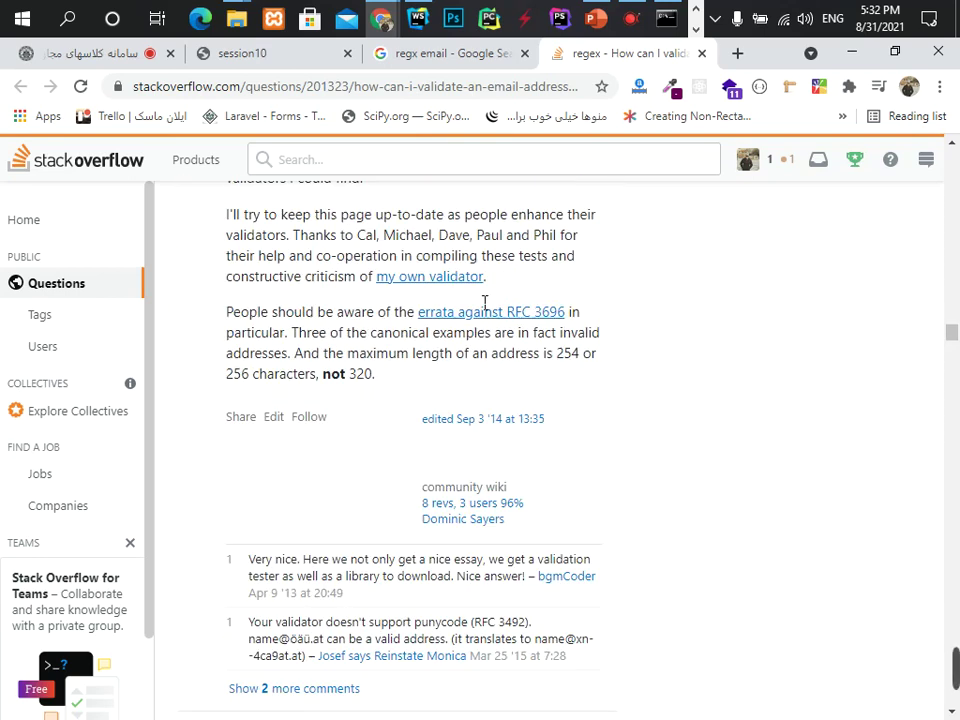
{"action": "scroll", "coordinate": [485, 302], "scroll_direction": "down", "scroll_amount": 5}
{"action": "scroll", "coordinate": [485, 302], "scroll_direction": "down", "scroll_amount": 4}
{"action": "scroll", "coordinate": [630, 314], "scroll_direction": "down", "scroll_amount": 4}
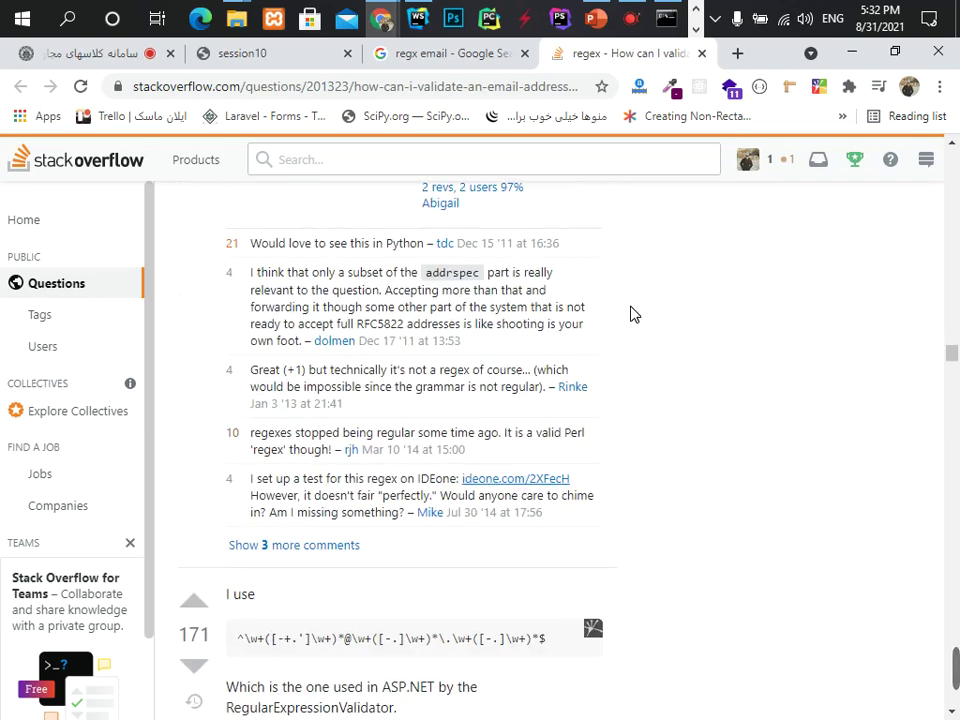
{"action": "scroll", "coordinate": [630, 314], "scroll_direction": "down", "scroll_amount": 3}
{"action": "scroll", "coordinate": [630, 314], "scroll_direction": "down", "scroll_amount": 5}
{"action": "scroll", "coordinate": [630, 314], "scroll_direction": "down", "scroll_amount": 5}
{"action": "scroll", "coordinate": [630, 314], "scroll_direction": "down", "scroll_amount": 4}
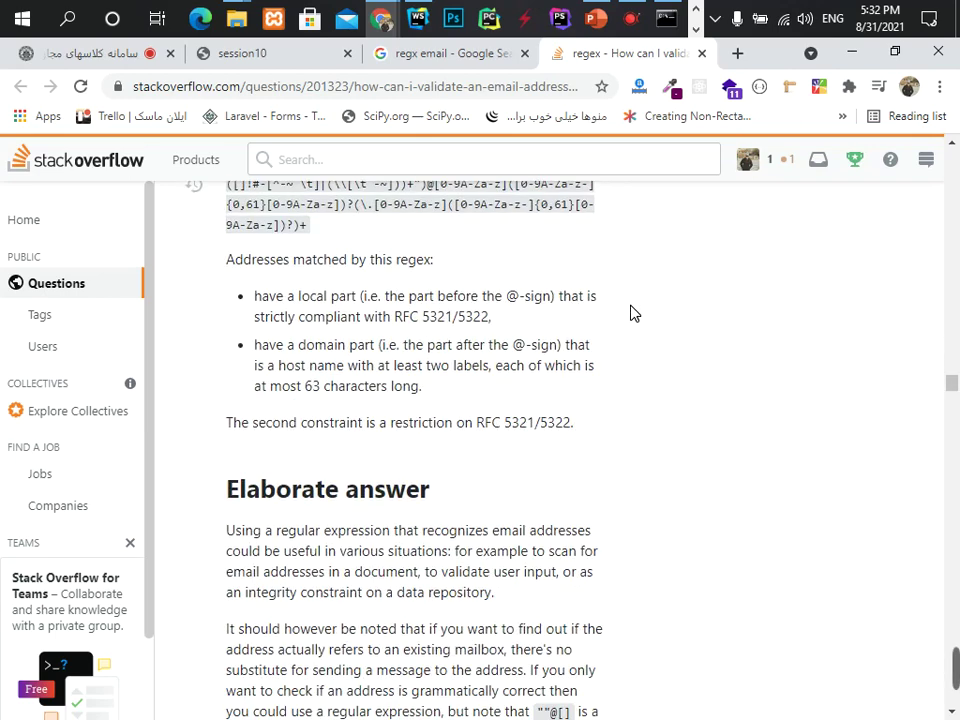
{"action": "scroll", "coordinate": [630, 314], "scroll_direction": "down", "scroll_amount": 5}
{"action": "scroll", "coordinate": [630, 314], "scroll_direction": "down", "scroll_amount": 5}
{"action": "scroll", "coordinate": [630, 314], "scroll_direction": "down", "scroll_amount": 5}
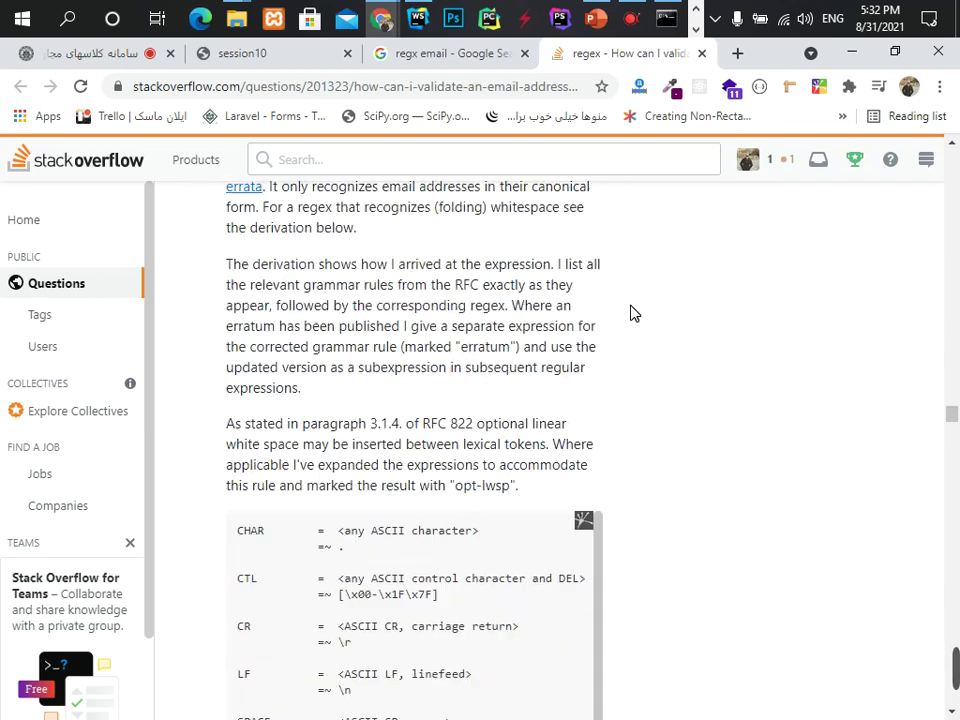
{"action": "scroll", "coordinate": [630, 314], "scroll_direction": "down", "scroll_amount": 1}
{"action": "scroll", "coordinate": [630, 314], "scroll_direction": "down", "scroll_amount": 5}
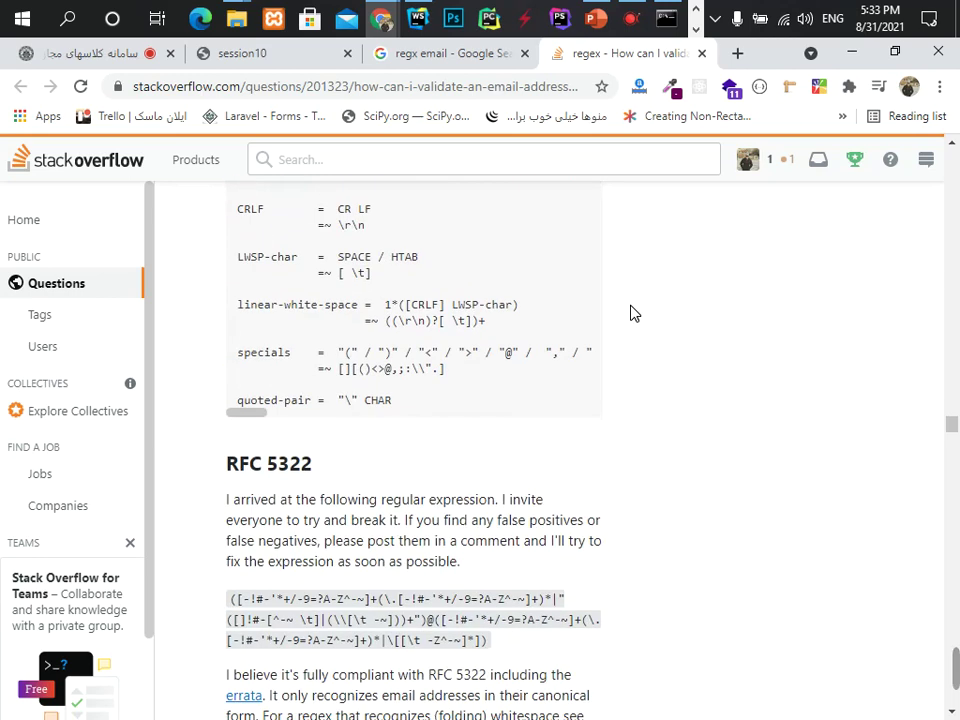
Close the Stack Overflow tab and open the RegExr and Regular-Expressions.info results in new tabs
{"action": "left_click", "coordinate": [703, 54]}
{"action": "scroll", "coordinate": [351, 376], "scroll_direction": "down", "scroll_amount": 4}
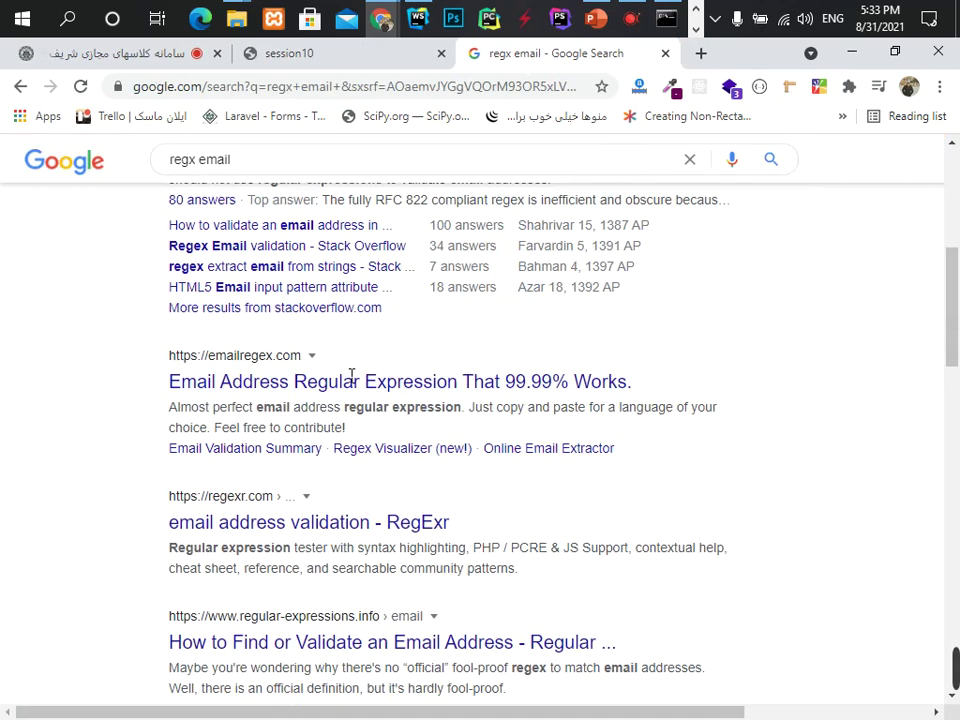
{"action": "scroll", "coordinate": [339, 398], "scroll_direction": "down", "scroll_amount": 4}
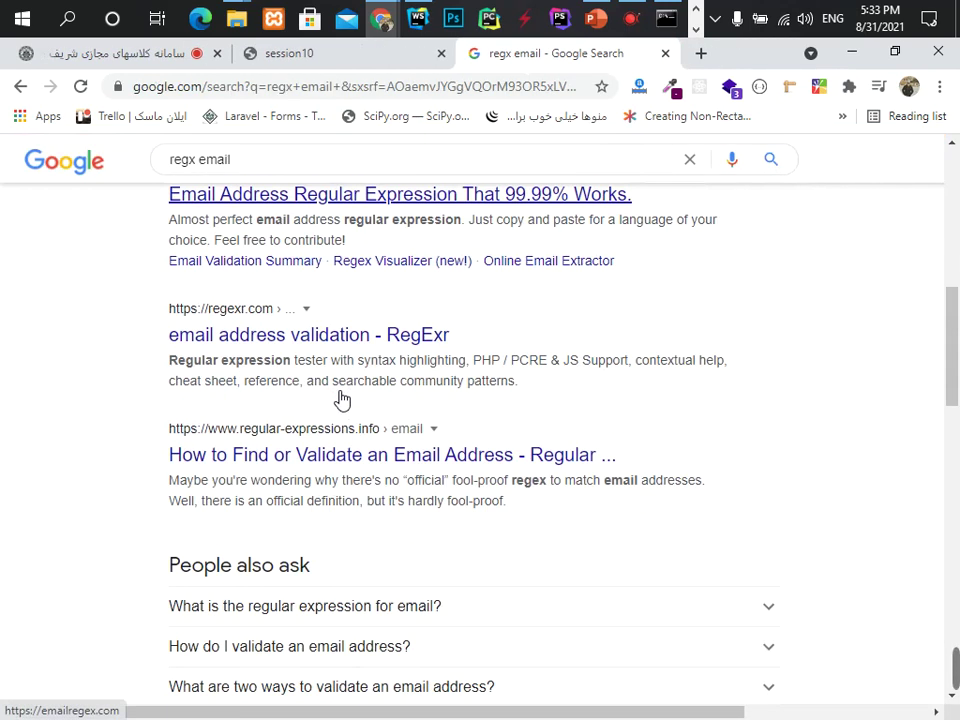
{"action": "right_click", "coordinate": [317, 334]}
{"action": "left_click", "coordinate": [384, 345]}
{"action": "scroll", "coordinate": [418, 306], "scroll_direction": "down", "scroll_amount": 2}
{"action": "right_click", "coordinate": [441, 272]}
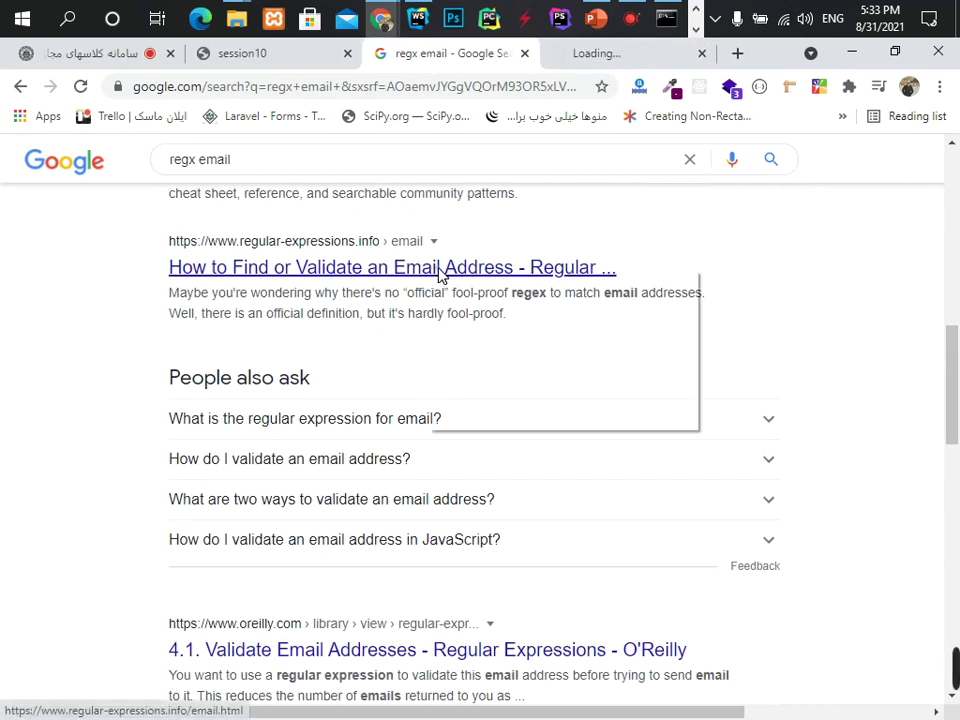
{"action": "left_click", "coordinate": [476, 280]}
Open the O'Reilly, w3resource and regexlib results in new tabs too
{"action": "scroll", "coordinate": [399, 343], "scroll_direction": "down", "scroll_amount": 3}
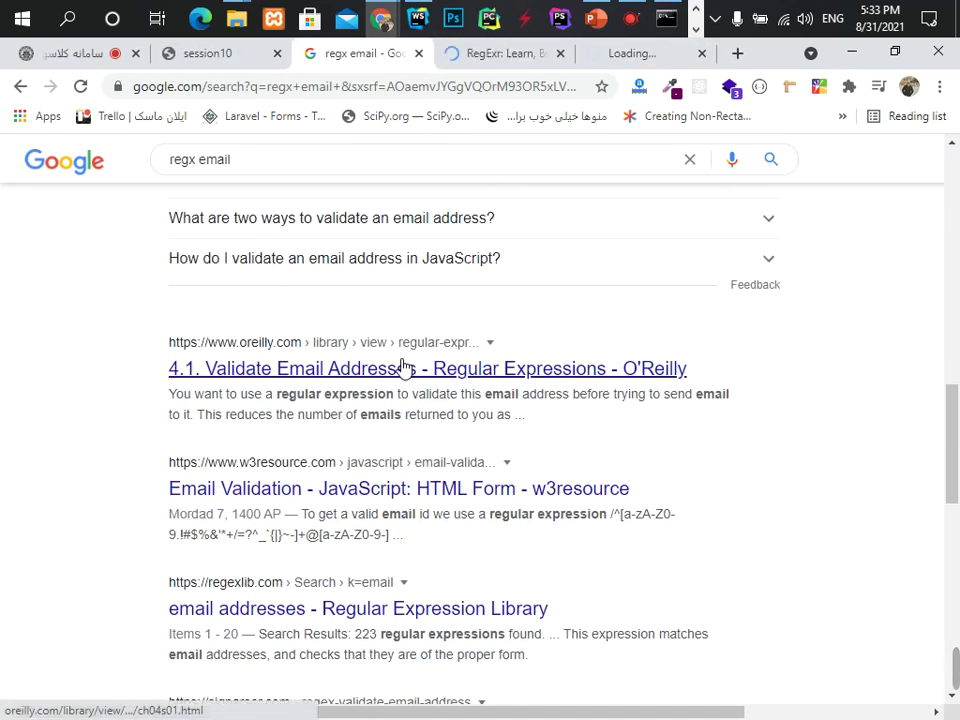
{"action": "right_click", "coordinate": [404, 368]}
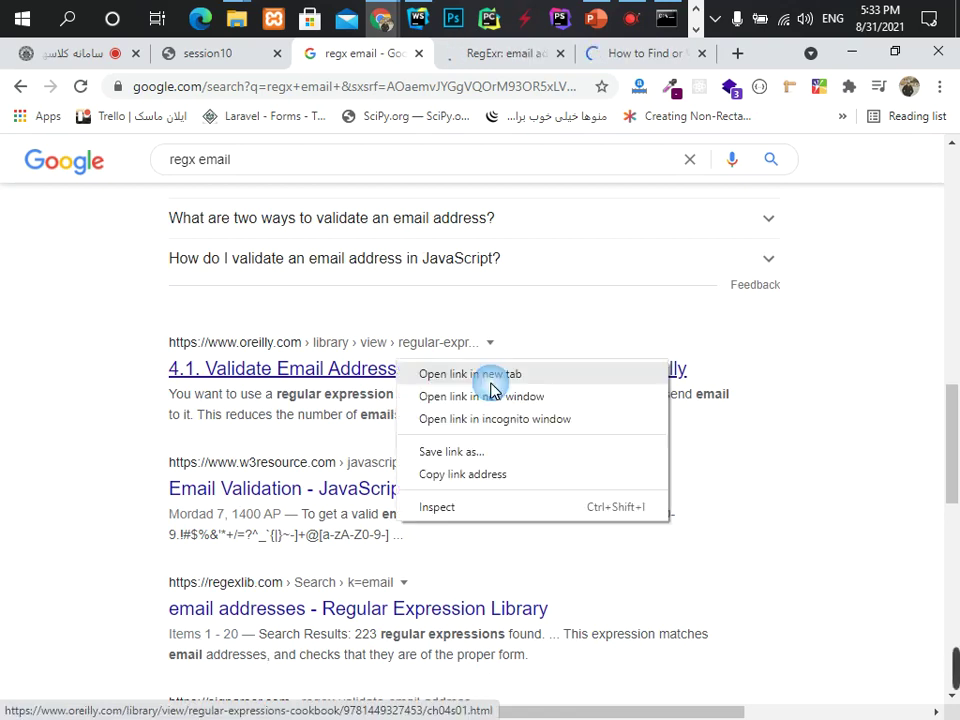
{"action": "left_click", "coordinate": [490, 376]}
{"action": "scroll", "coordinate": [498, 410], "scroll_direction": "down", "scroll_amount": 2}
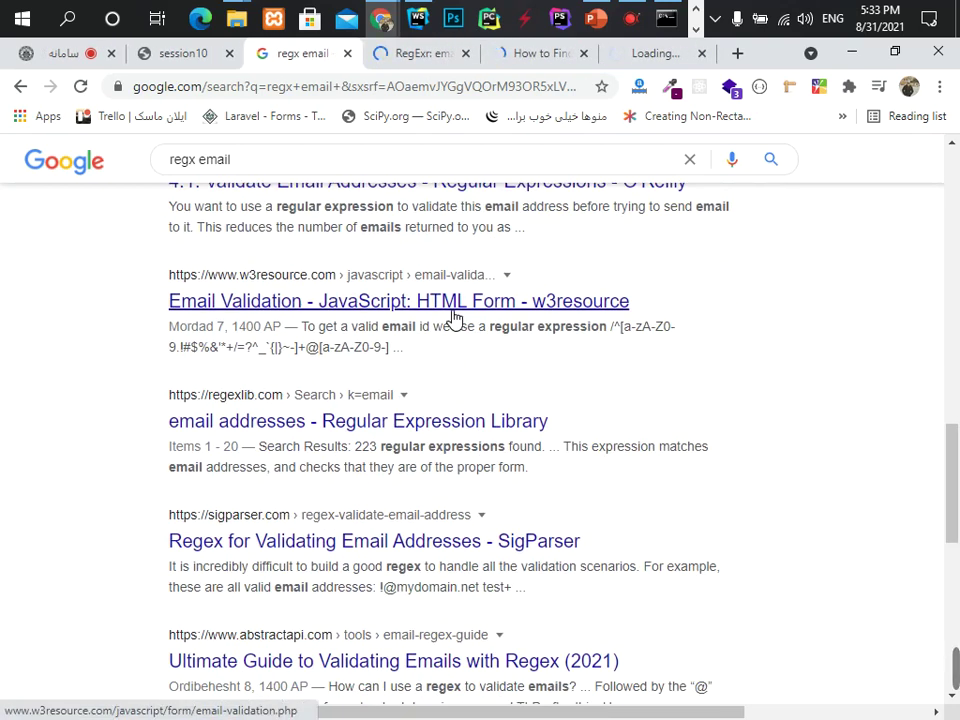
{"action": "right_click", "coordinate": [450, 312]}
{"action": "left_click", "coordinate": [505, 325]}
{"action": "right_click", "coordinate": [270, 425]}
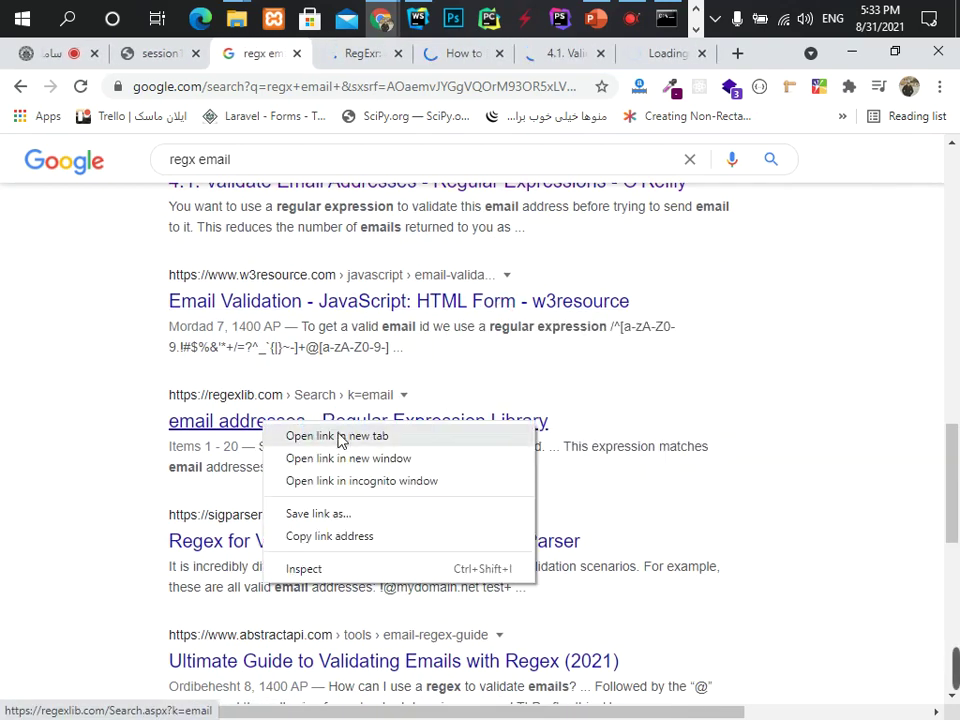
{"action": "left_click", "coordinate": [339, 436]}
{"action": "left_click", "coordinate": [325, 55]}
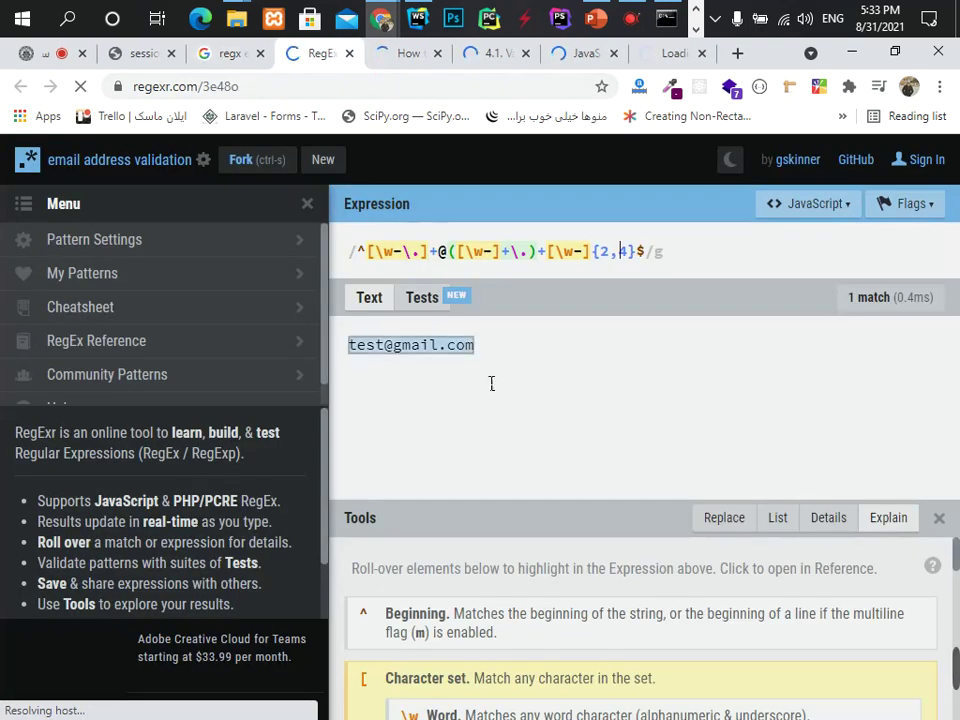
{"action": "mouse_move", "coordinate": [395, 352]}
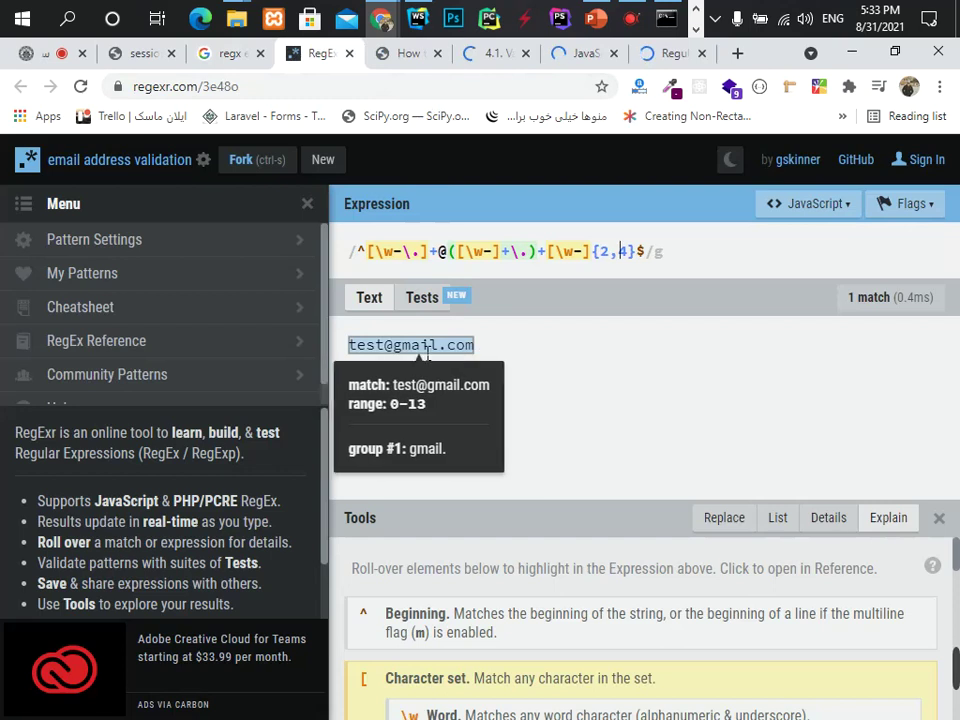
{"action": "left_click", "coordinate": [684, 260]}
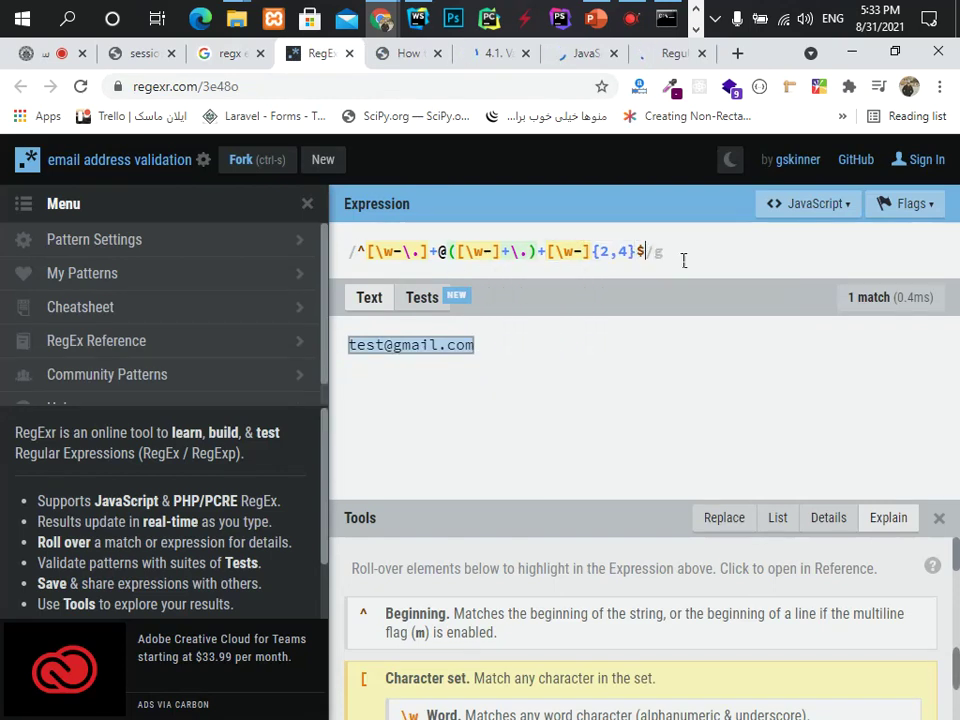
{"action": "left_click_drag", "start_coordinate": [663, 262], "coordinate": [336, 251]}
{"action": "left_click", "coordinate": [645, 461]}
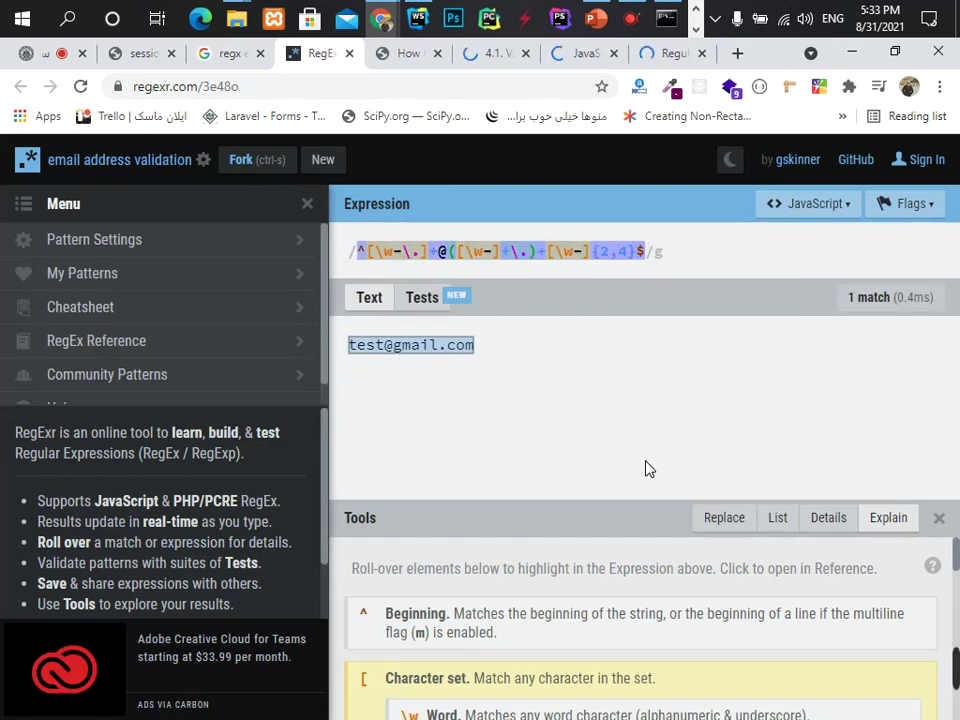
{"action": "key", "text": "BackSpace"}
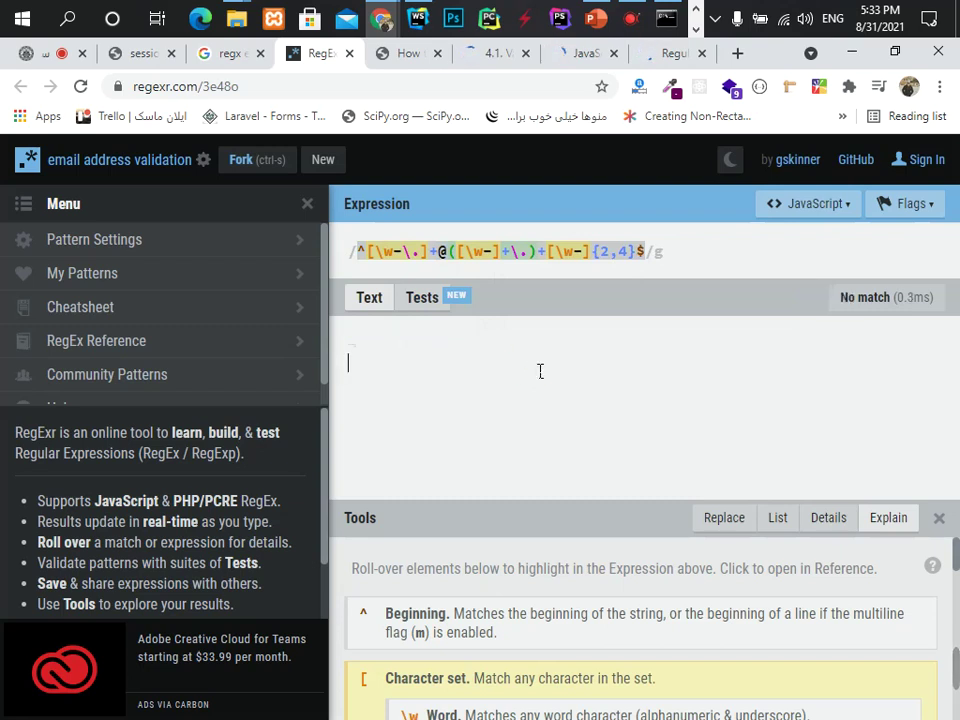
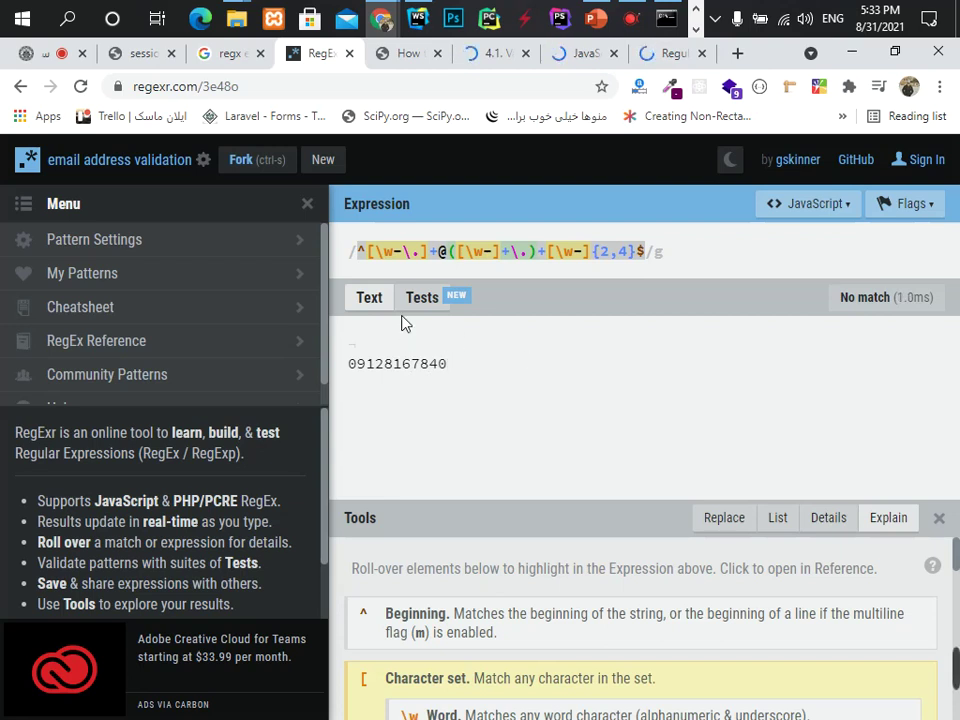
Check RegExr's engine and Flags menus, keeping the JavaScript engine selected
{"action": "left_click", "coordinate": [805, 203]}
{"action": "left_click", "coordinate": [806, 250]}
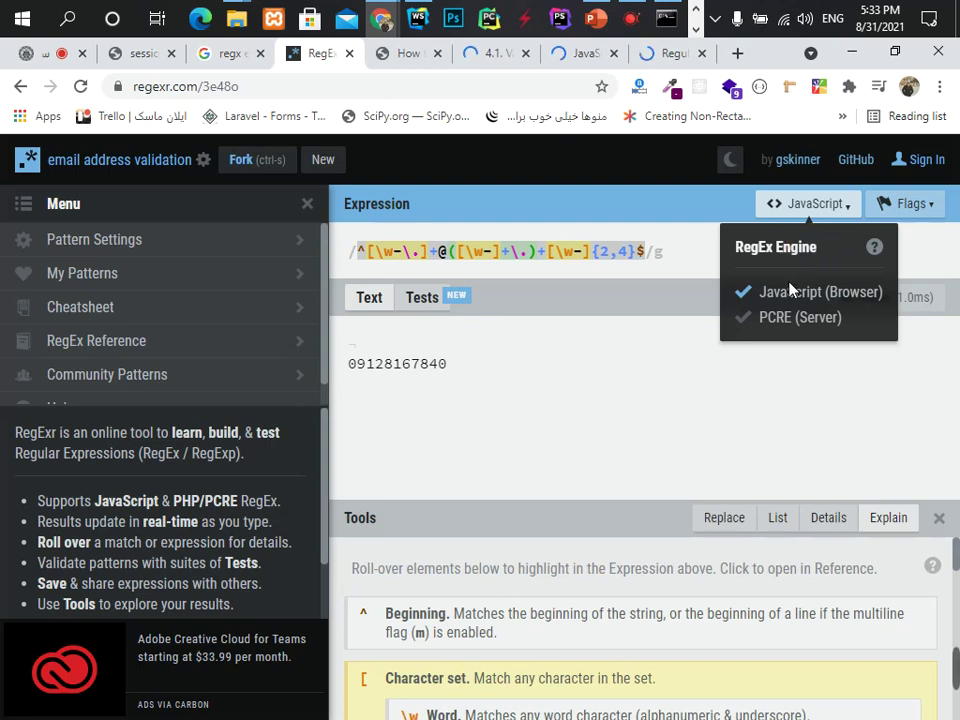
{"action": "left_click", "coordinate": [810, 293]}
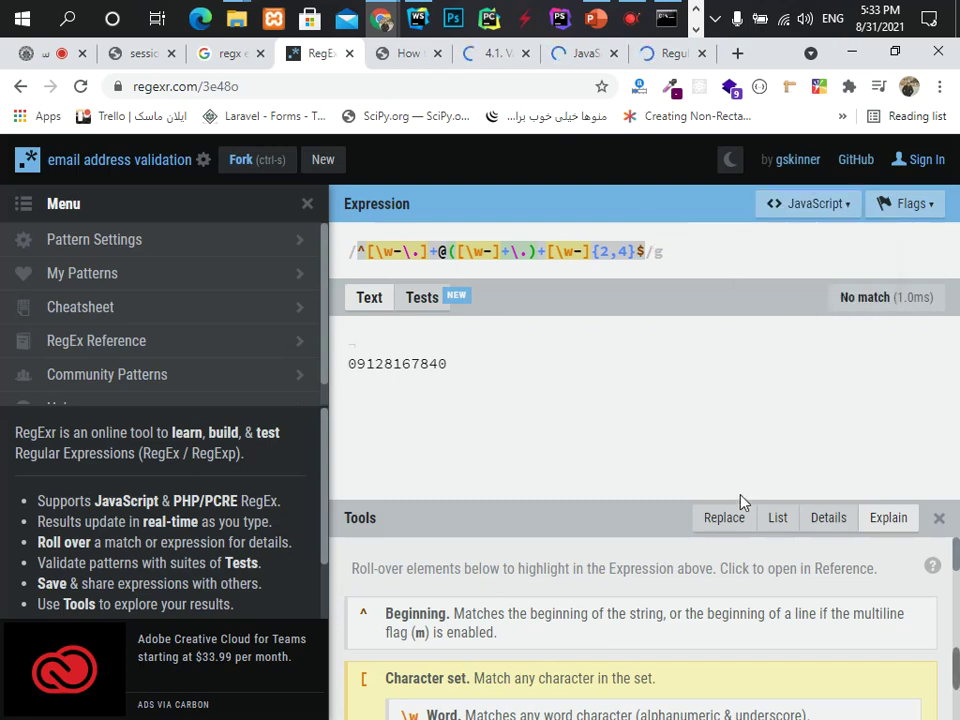
{"action": "left_click", "coordinate": [891, 519]}
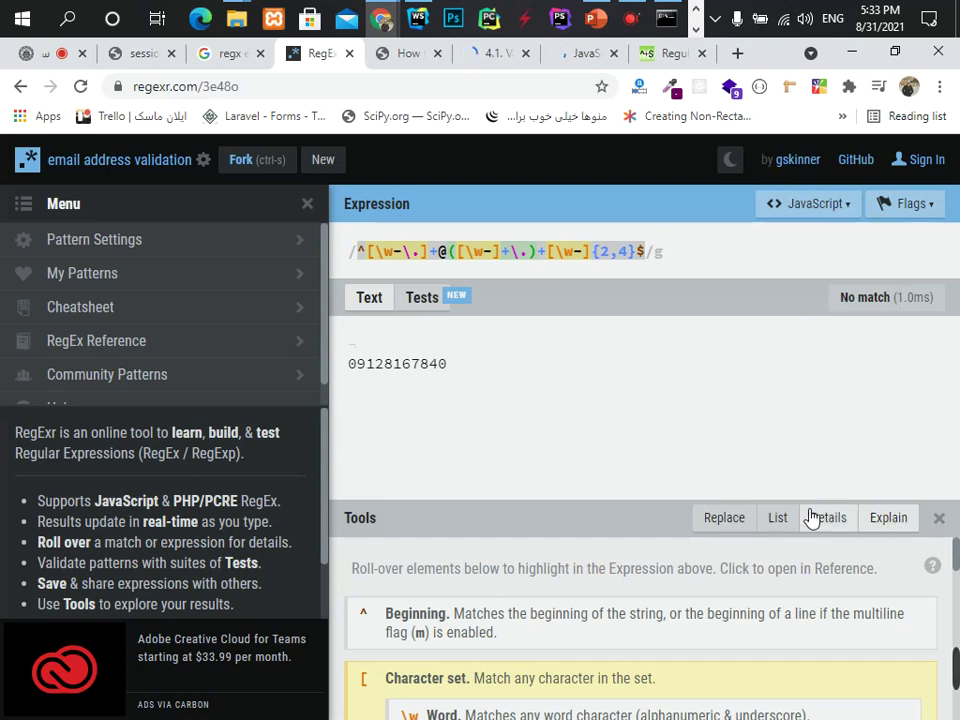
{"action": "mouse_move", "coordinate": [866, 308]}
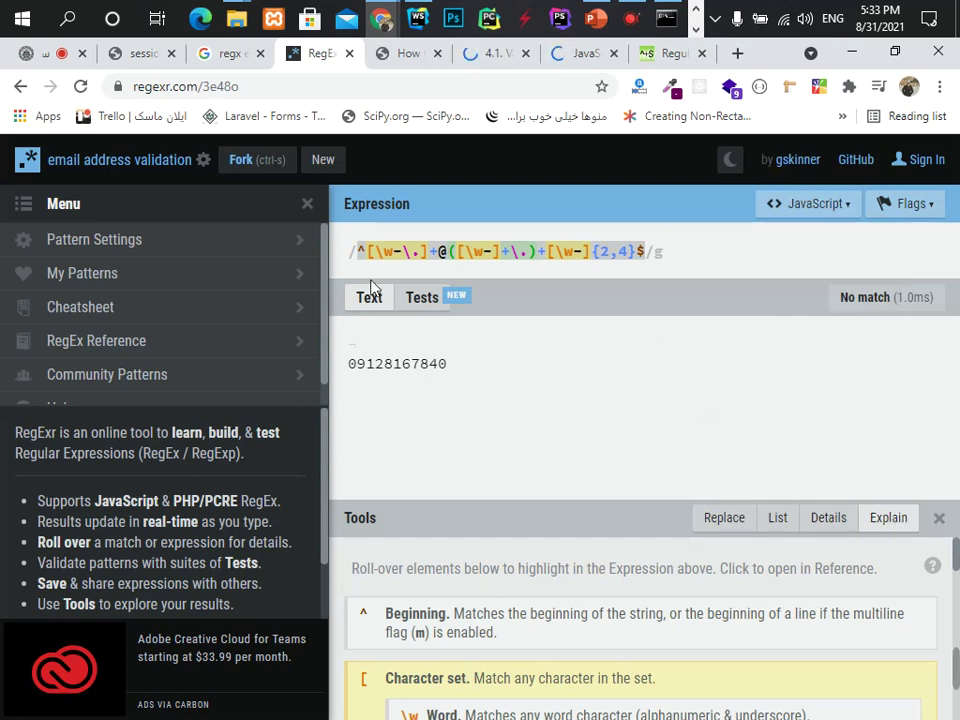
{"action": "left_click", "coordinate": [440, 305]}
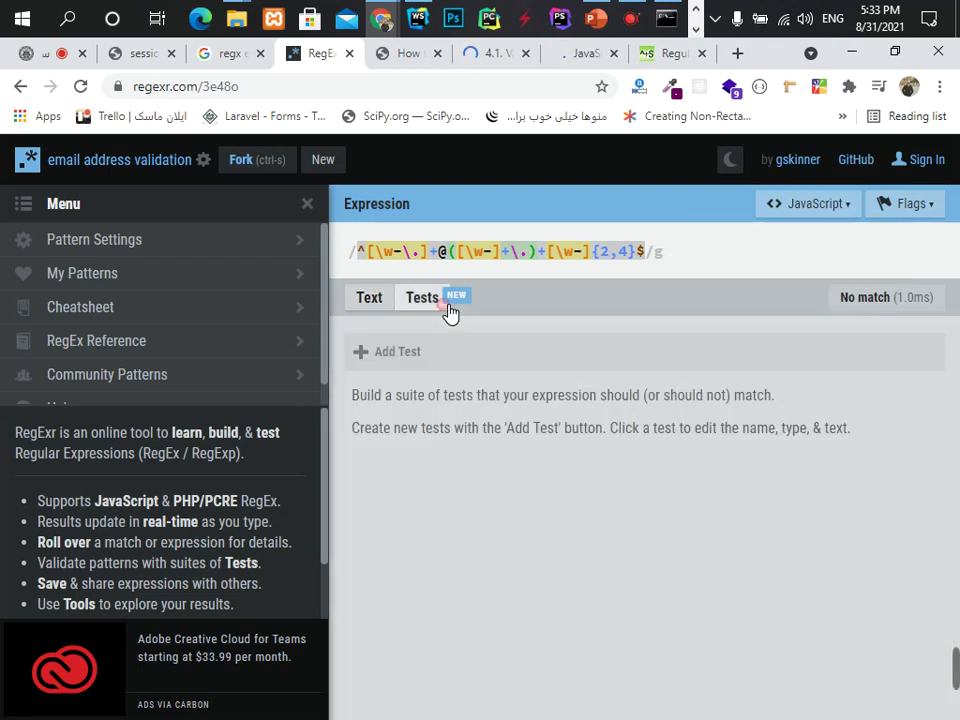
{"action": "left_click", "coordinate": [370, 300]}
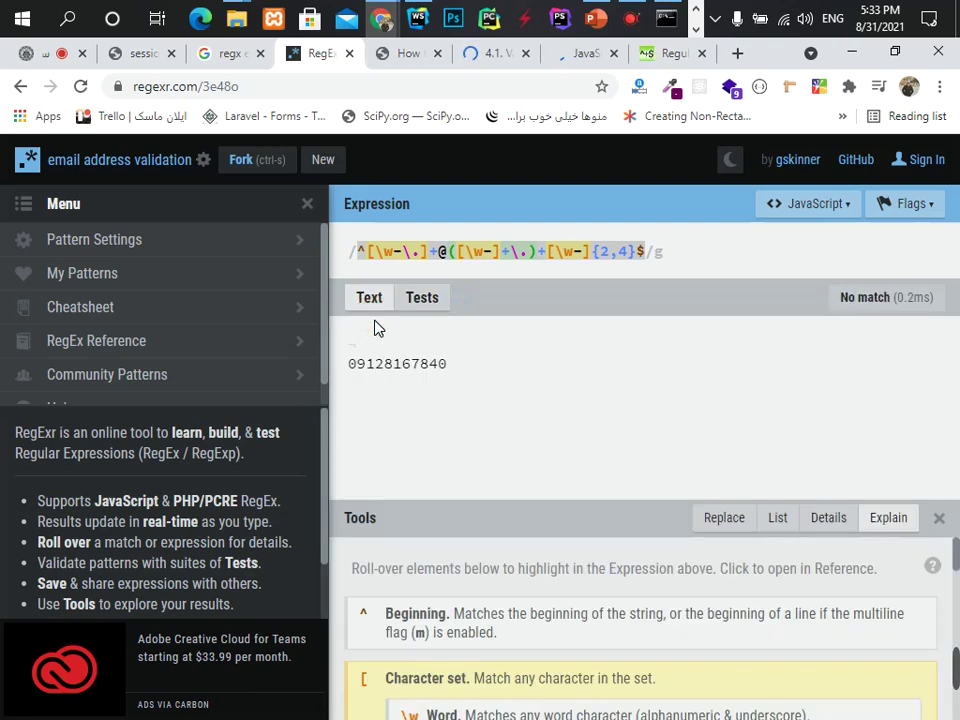
{"action": "left_click", "coordinate": [893, 207]}
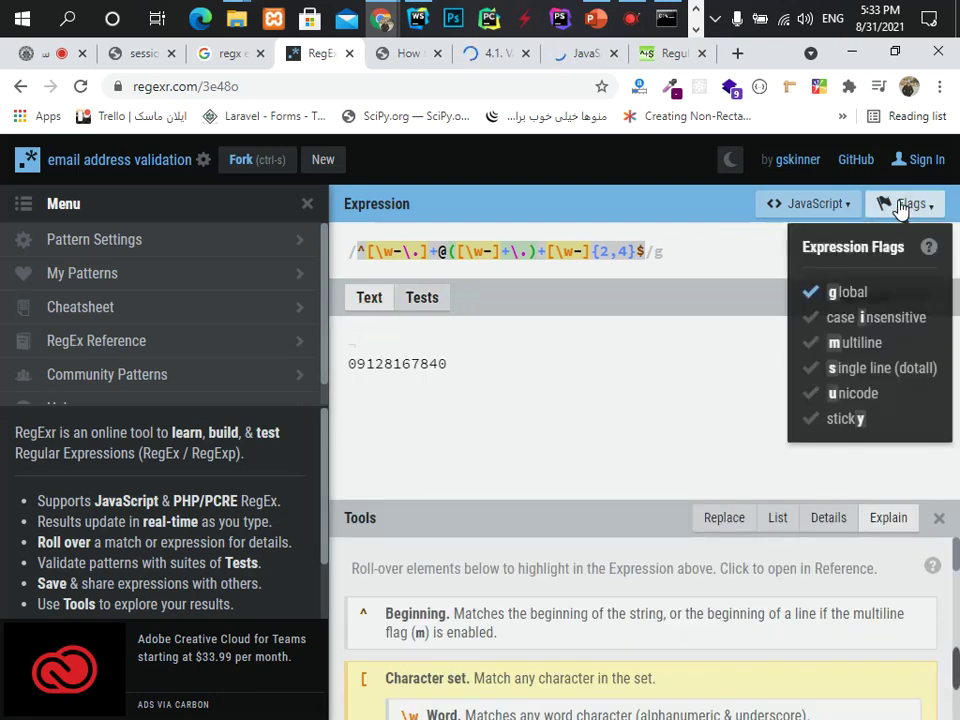
{"action": "left_click", "coordinate": [822, 206]}
{"action": "left_click", "coordinate": [703, 258]}
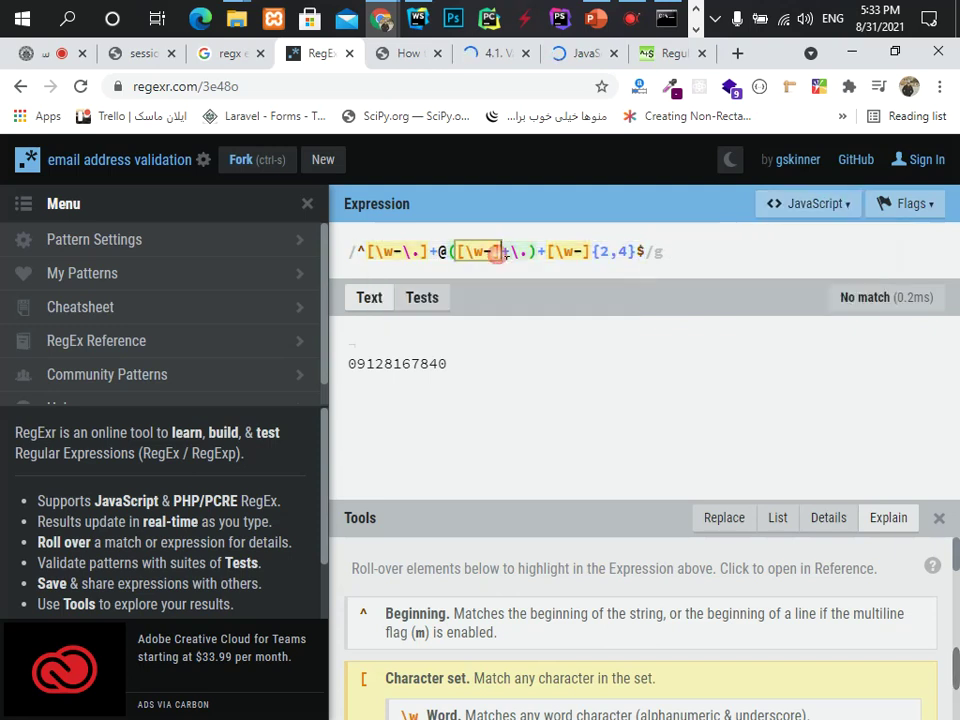
Try the Details, List and Replace tools, then add a new Untitled Test under Tests
{"action": "left_click", "coordinate": [827, 521]}
{"action": "left_click", "coordinate": [780, 527]}
{"action": "left_click", "coordinate": [707, 523]}
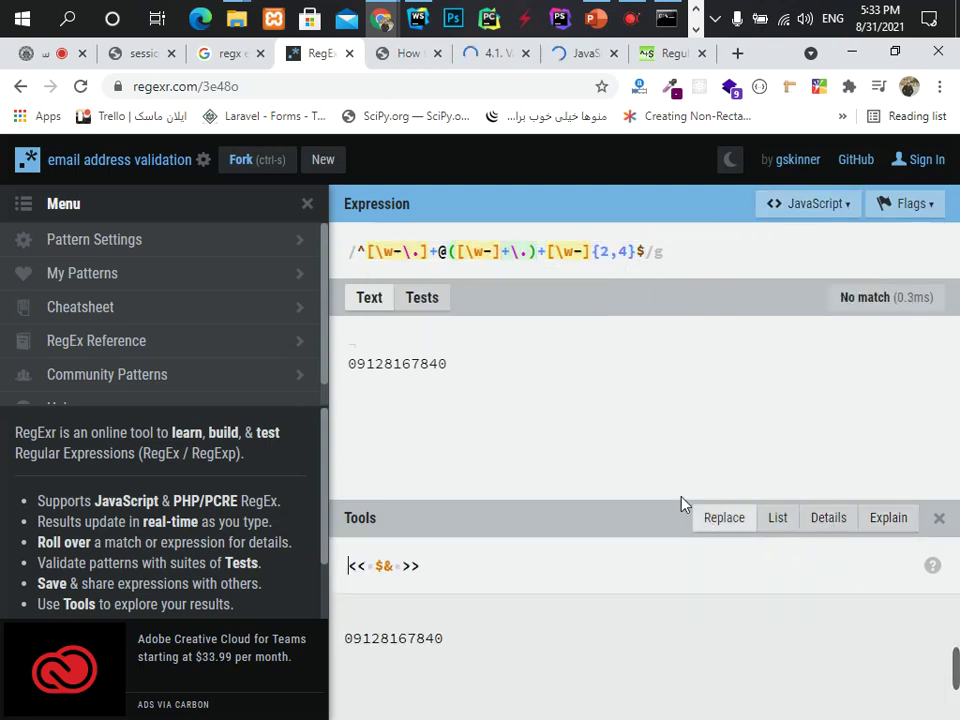
{"action": "double_click", "coordinate": [451, 648]}
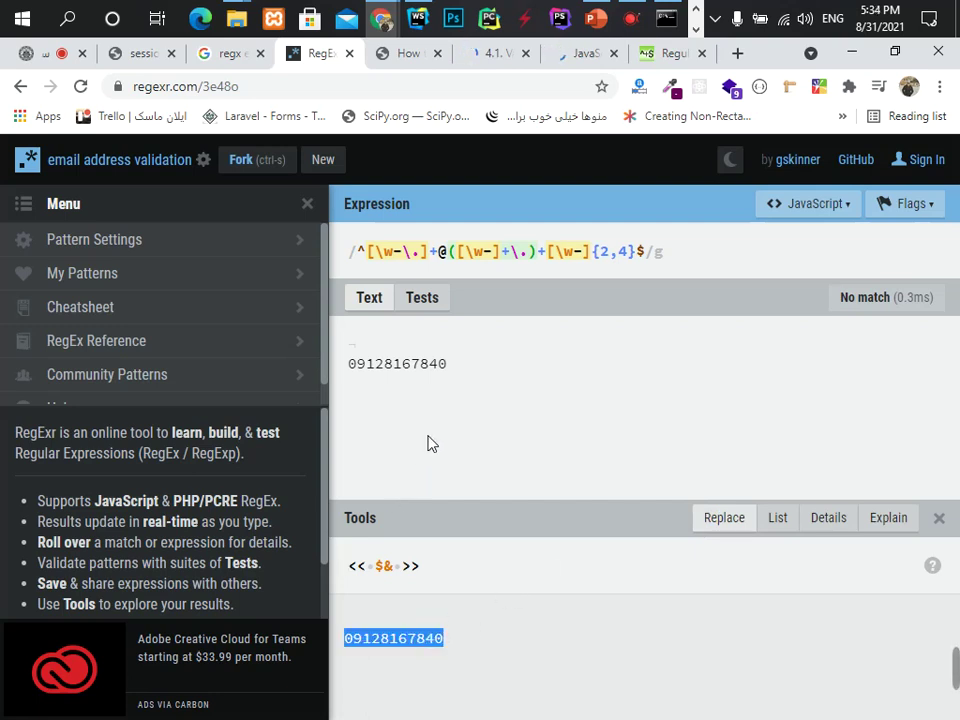
{"action": "left_click", "coordinate": [424, 297]}
{"action": "left_click", "coordinate": [386, 353]}
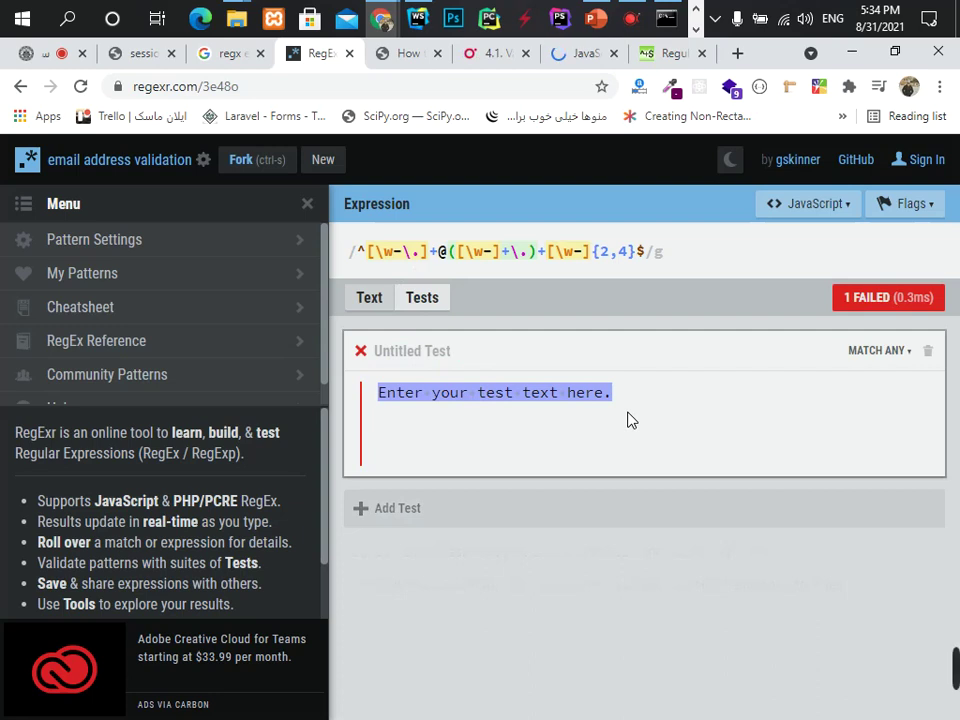
{"action": "type", "text": "t@"}
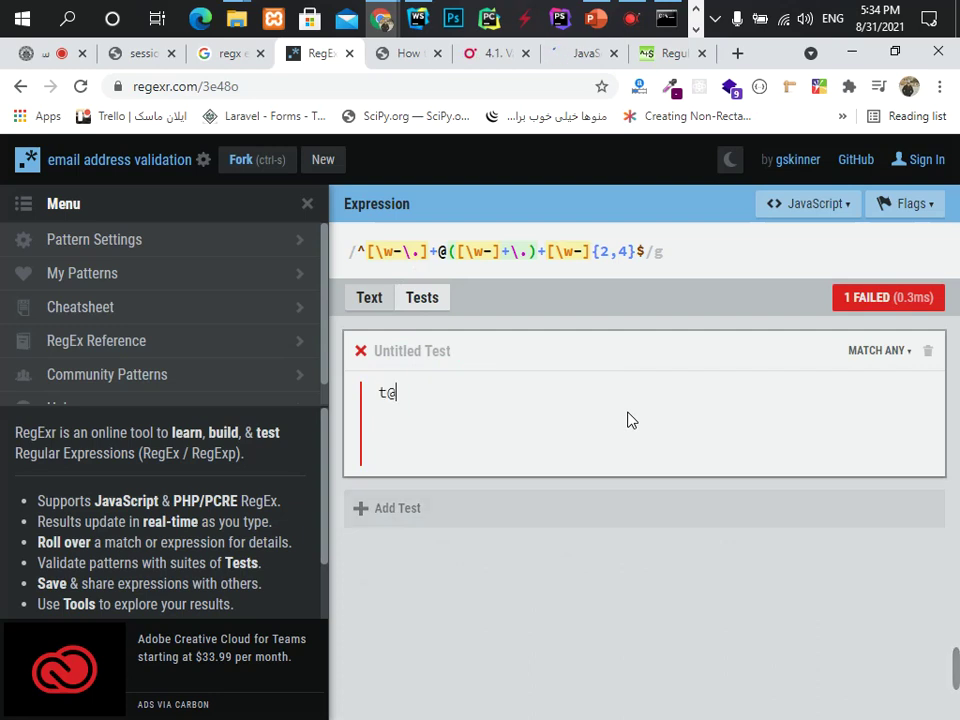
{"action": "type", "text": "t.com"}
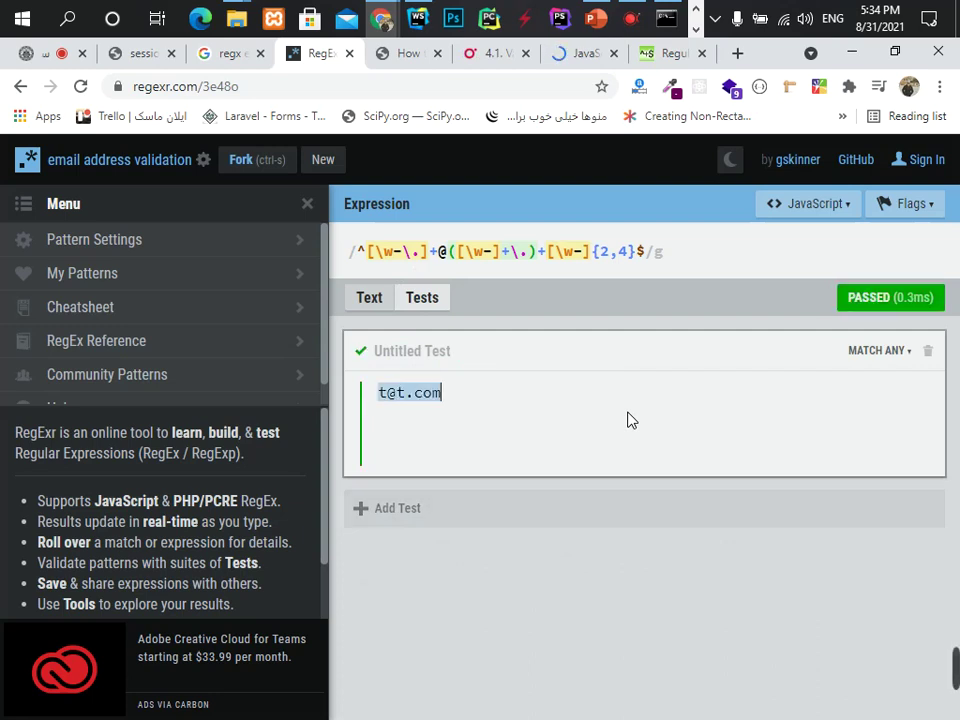
{"action": "left_click_drag", "start_coordinate": [711, 259], "coordinate": [336, 261]}
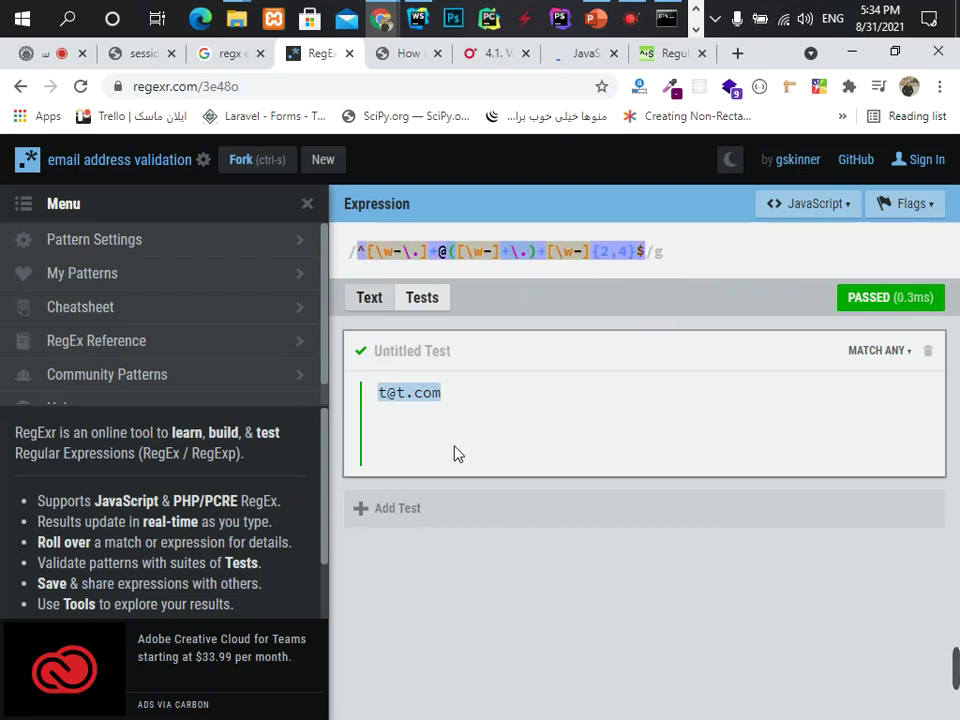
{"action": "left_click", "coordinate": [375, 509]}
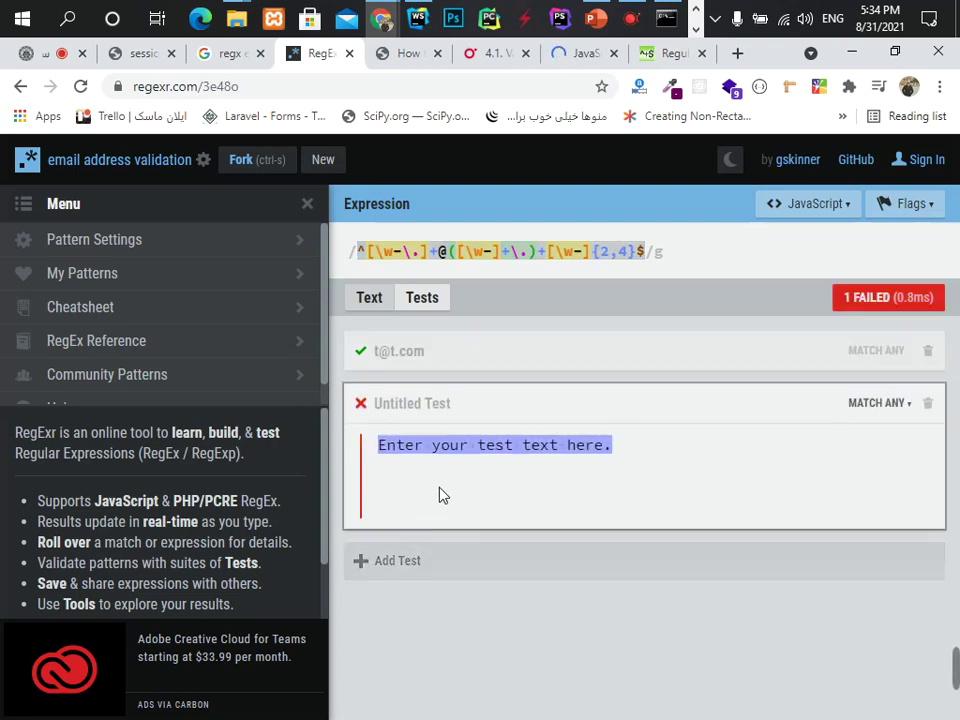
{"action": "type", "text": "t"}
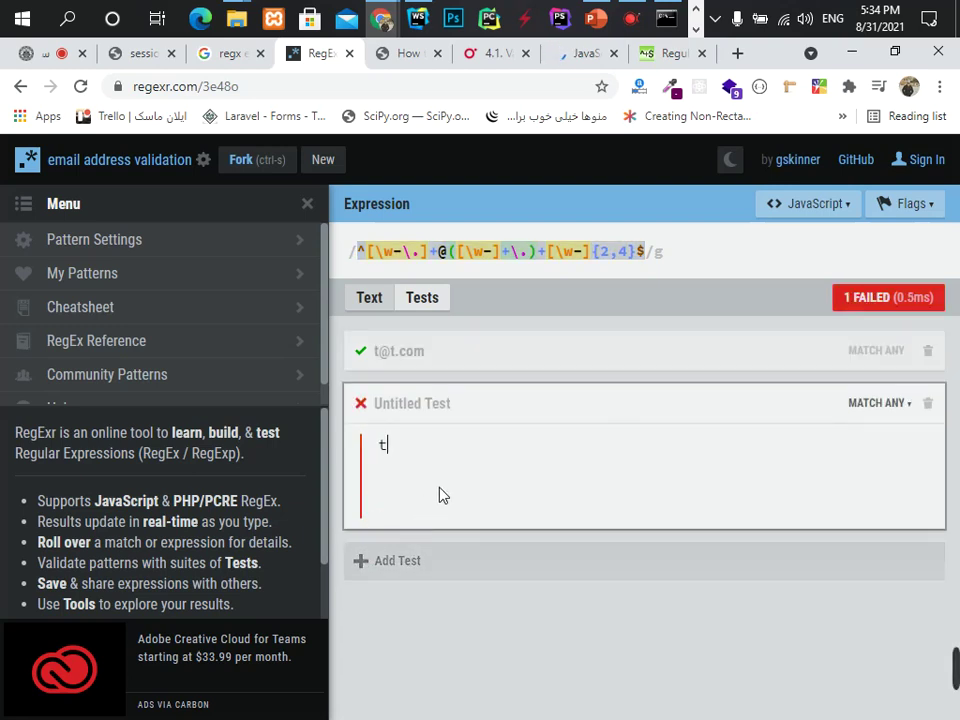
{"action": "type", "text": "-t"}
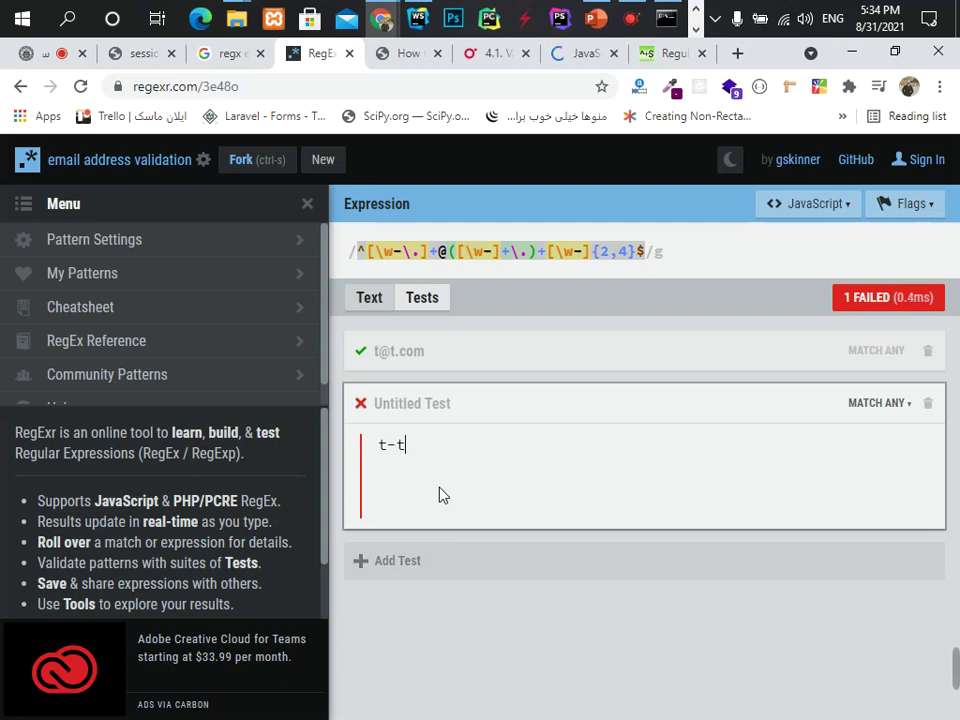
{"action": "type", "text": ".com"}
{"action": "key", "text": "Return"}
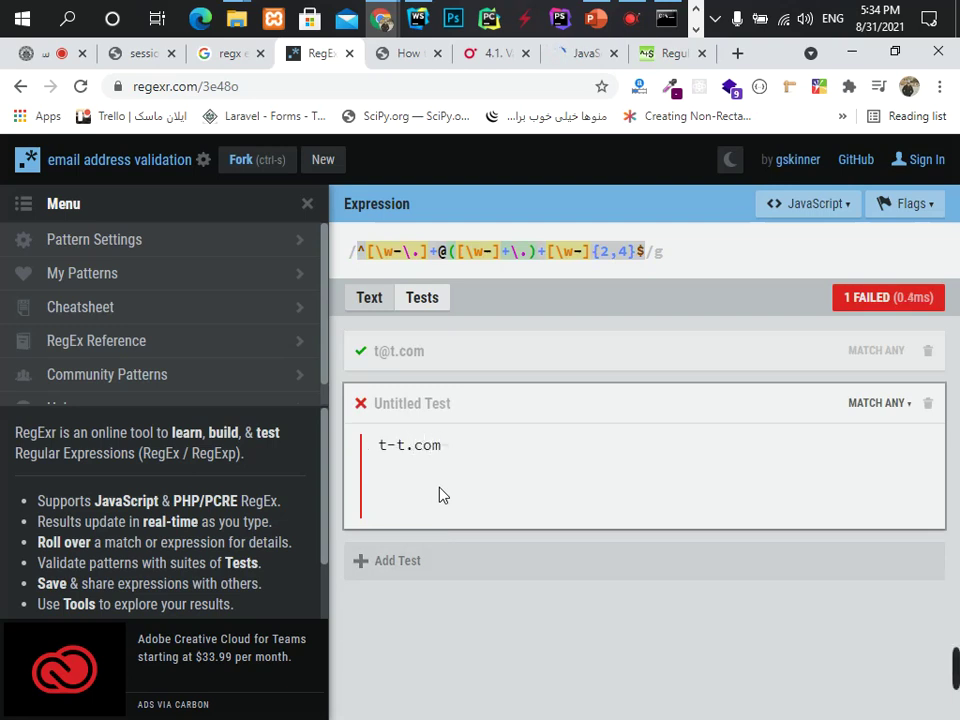
Toggle the t-t.com test to Match None and back to Match Any, then close RegExr
{"action": "left_click", "coordinate": [872, 401]}
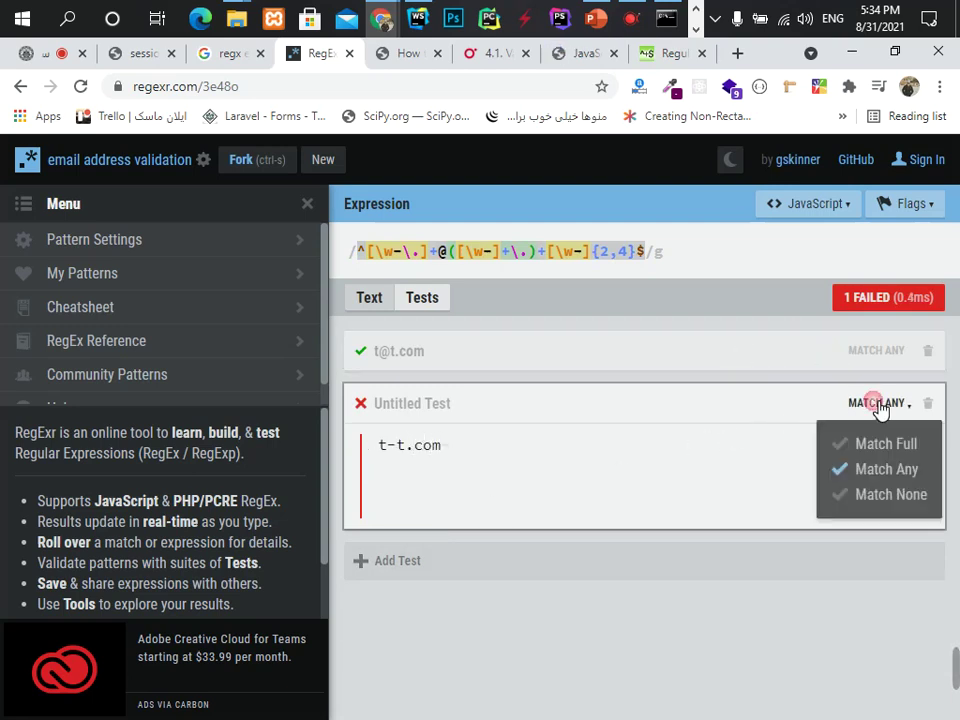
{"action": "left_click", "coordinate": [891, 496]}
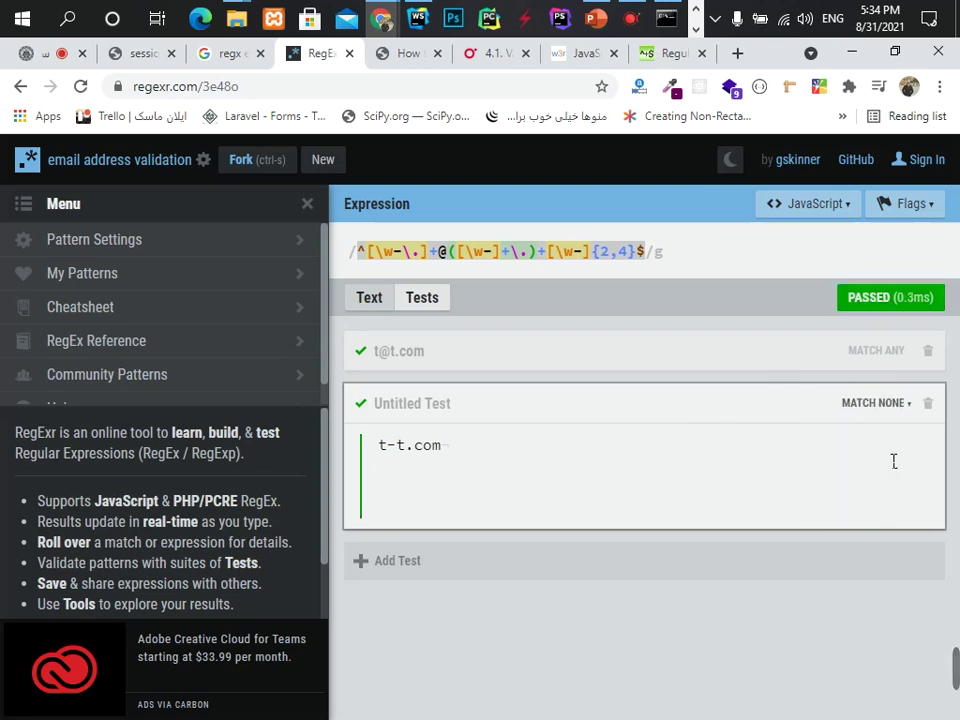
{"action": "left_click", "coordinate": [884, 404]}
{"action": "left_click", "coordinate": [887, 470]}
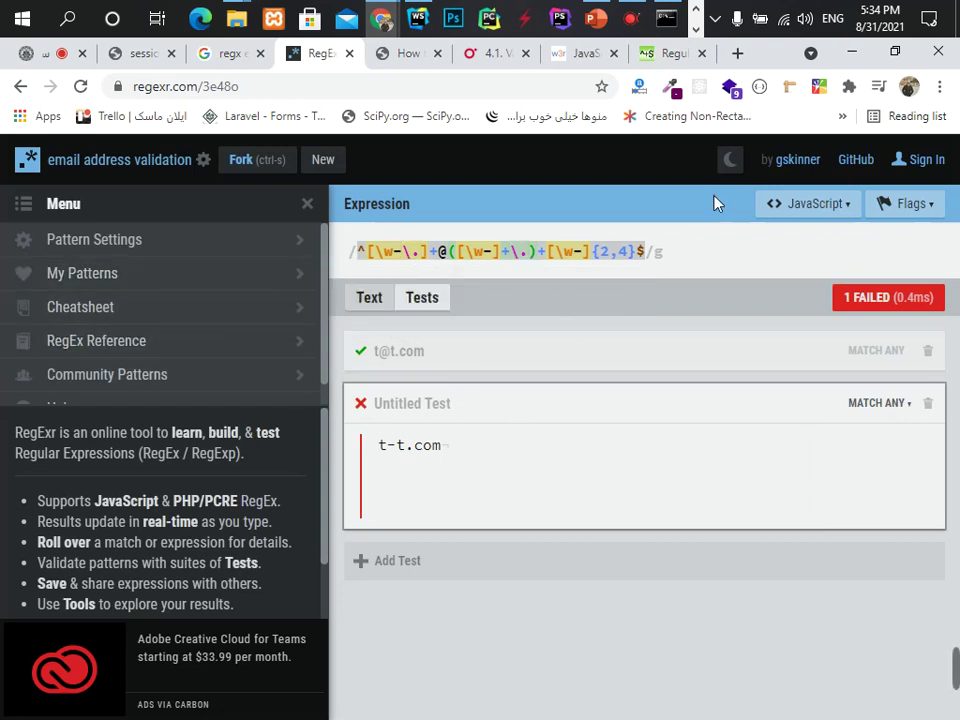
{"action": "left_click", "coordinate": [349, 53]}
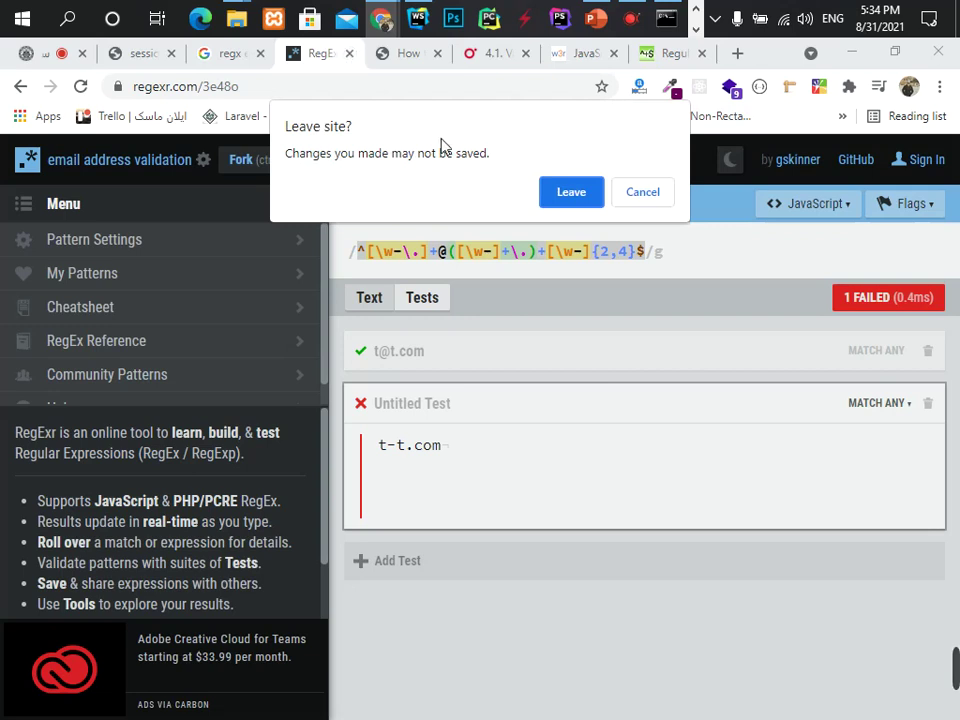
Confirm leaving RegExr and select the anchored email regex on the reference page
{"action": "left_click", "coordinate": [570, 192]}
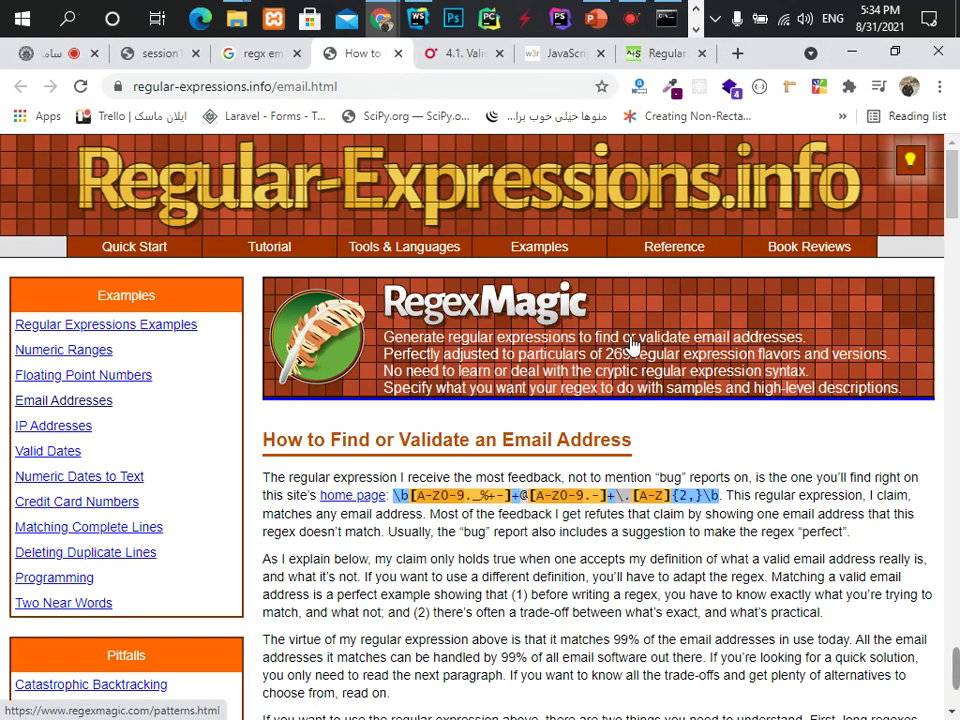
{"action": "scroll", "coordinate": [632, 345], "scroll_direction": "down", "scroll_amount": 2}
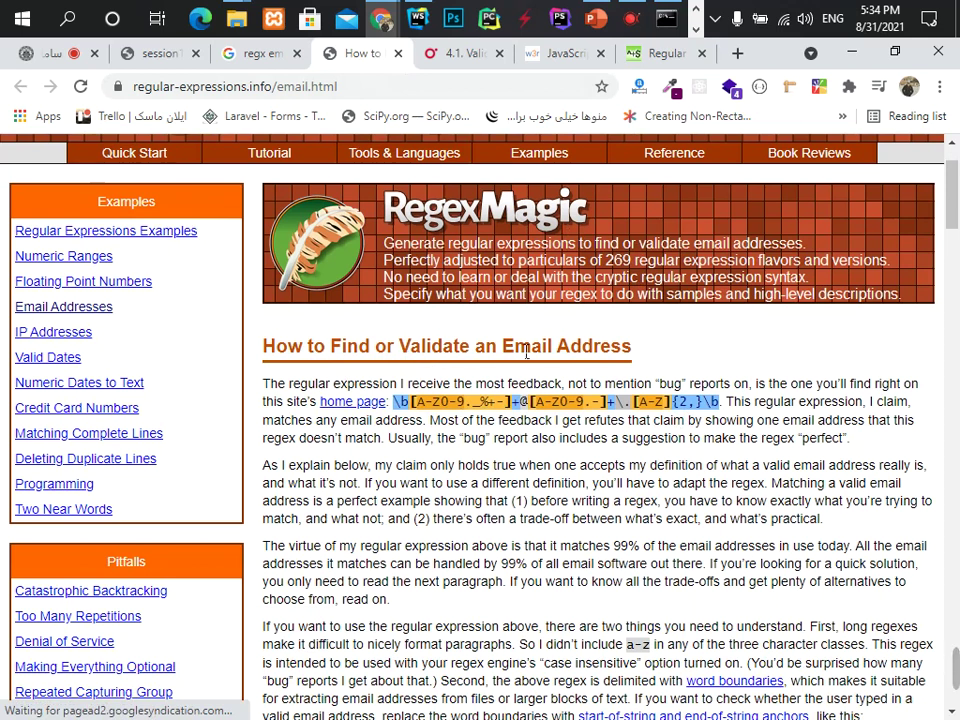
{"action": "scroll", "coordinate": [540, 280], "scroll_direction": "down", "scroll_amount": 4}
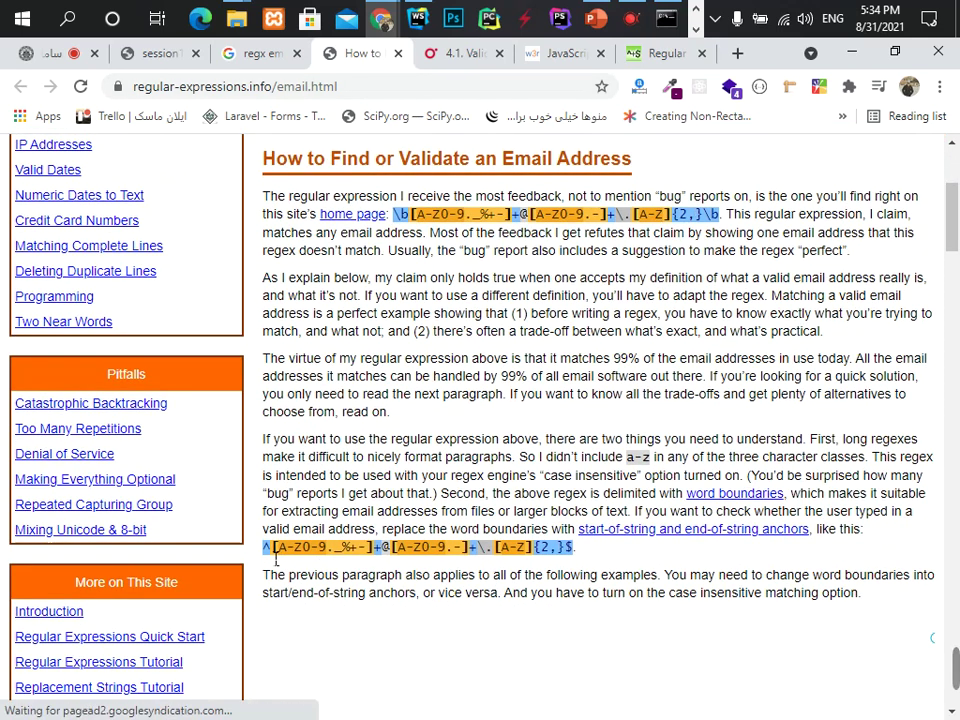
{"action": "left_click_drag", "start_coordinate": [276, 560], "coordinate": [645, 538]}
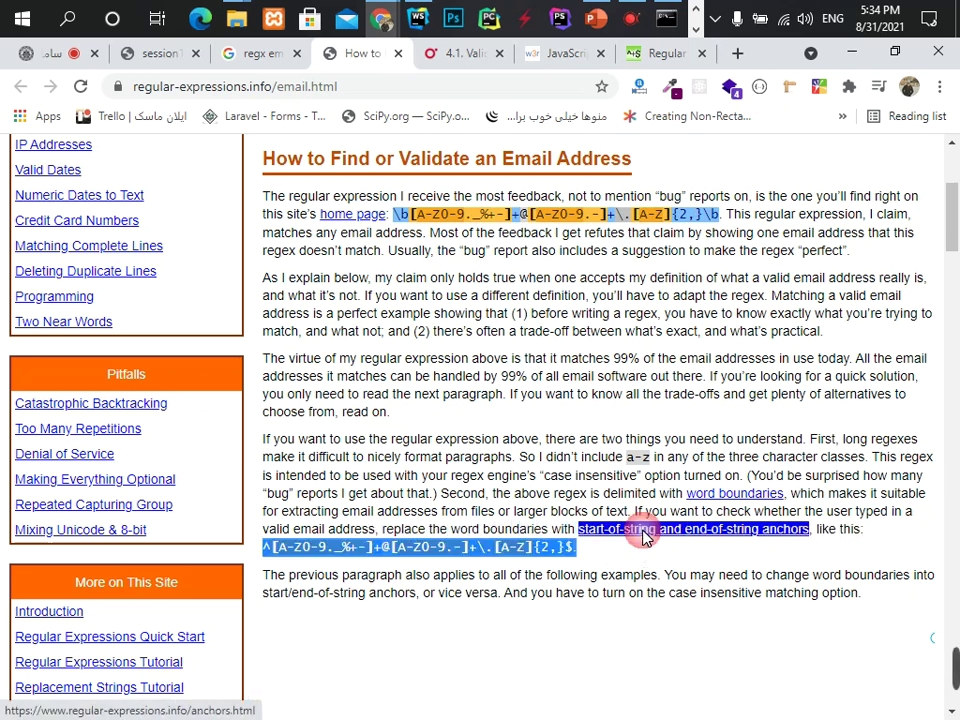
Close the email-validation, O'Reilly, w3resource, RegExLib and search result tabs
{"action": "left_click", "coordinate": [398, 54]}
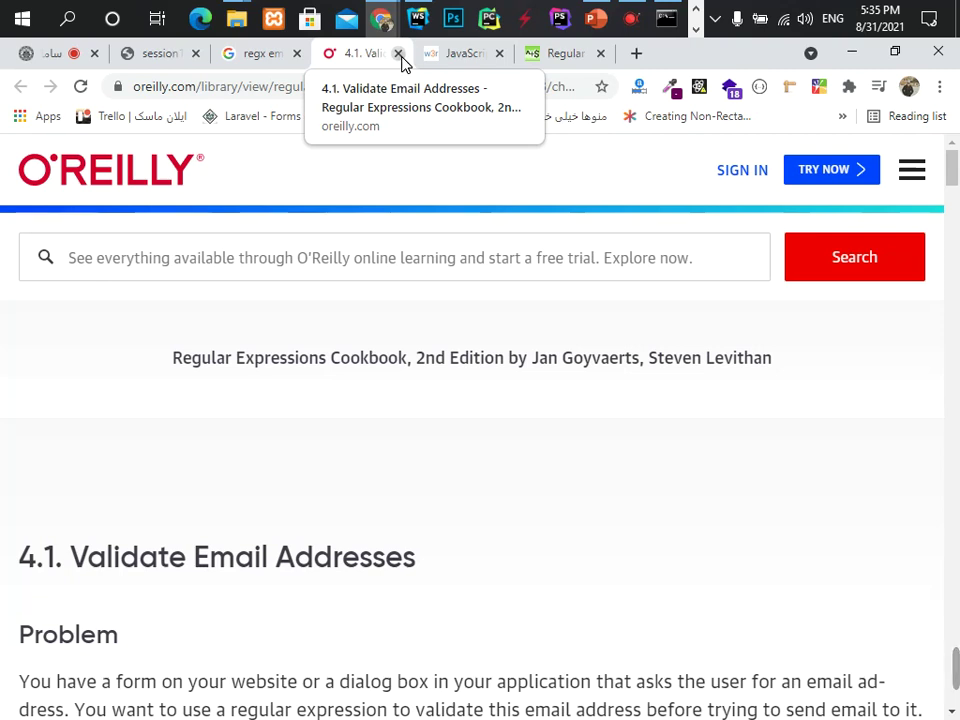
{"action": "left_click", "coordinate": [399, 54]}
{"action": "left_click", "coordinate": [399, 54]}
{"action": "left_click", "coordinate": [399, 54]}
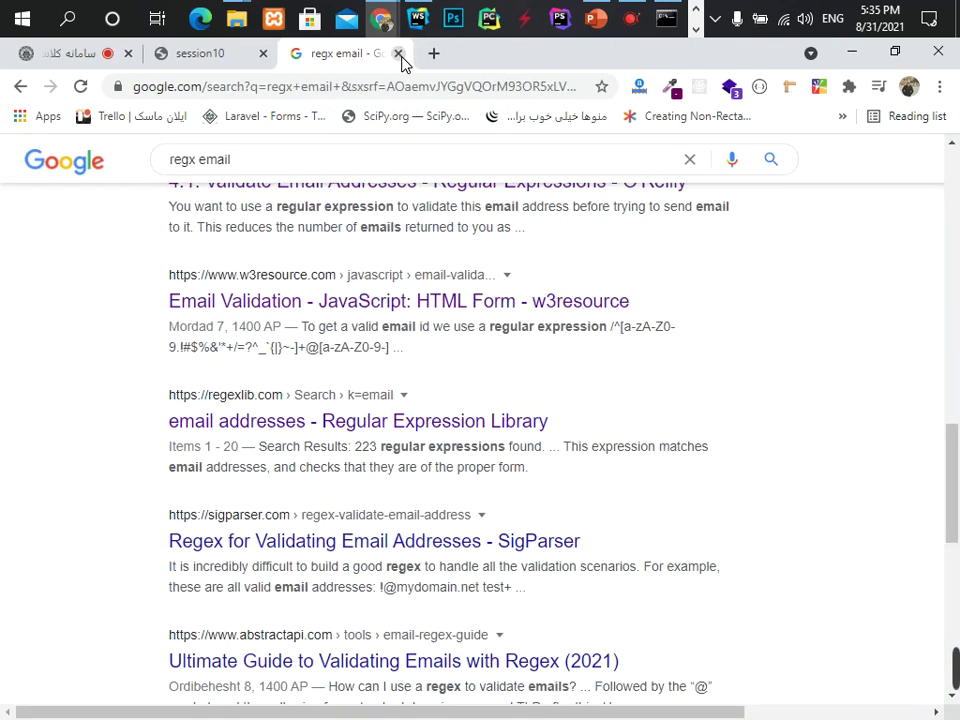
{"action": "left_click", "coordinate": [399, 54]}
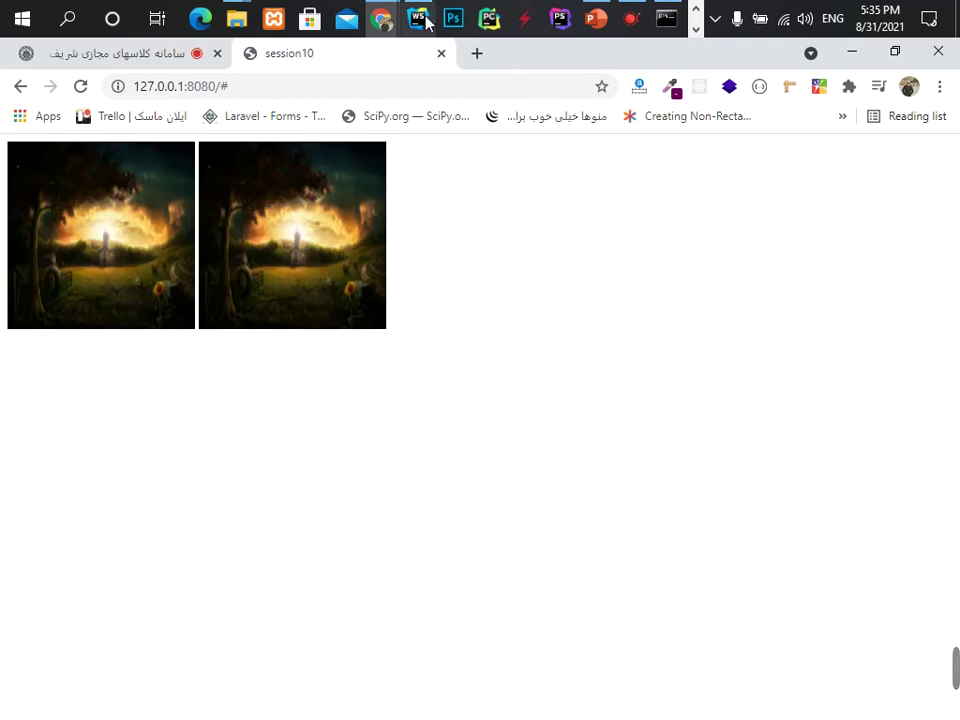
{"action": "left_click", "coordinate": [596, 18]}
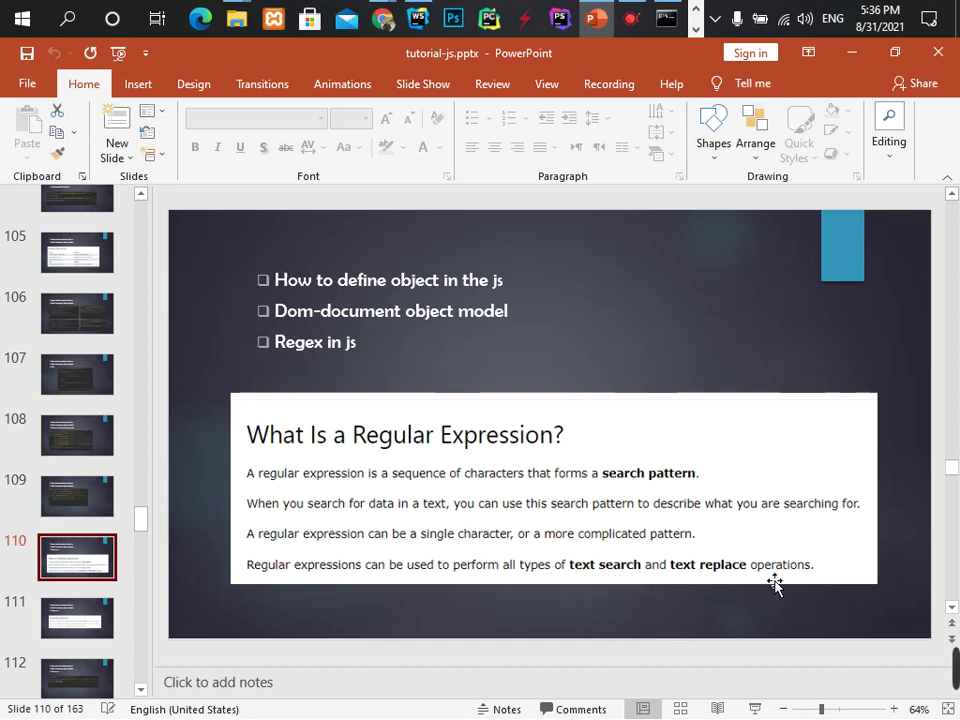
{"action": "left_click", "coordinate": [100, 622]}
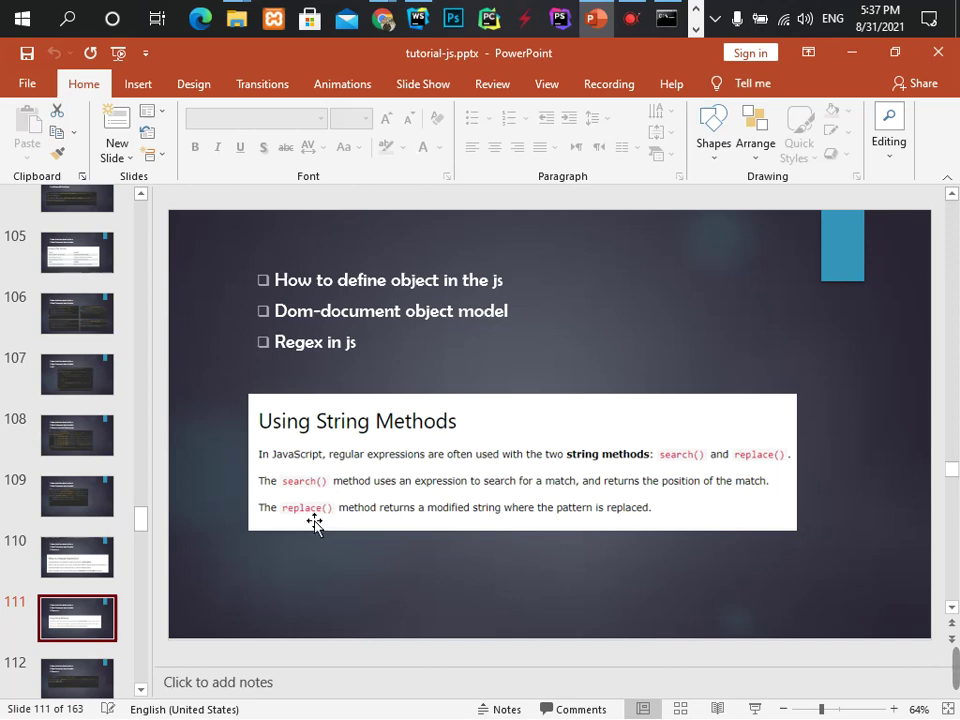
{"action": "scroll", "coordinate": [45, 620], "scroll_direction": "down", "scroll_amount": 1}
{"action": "left_click", "coordinate": [75, 626]}
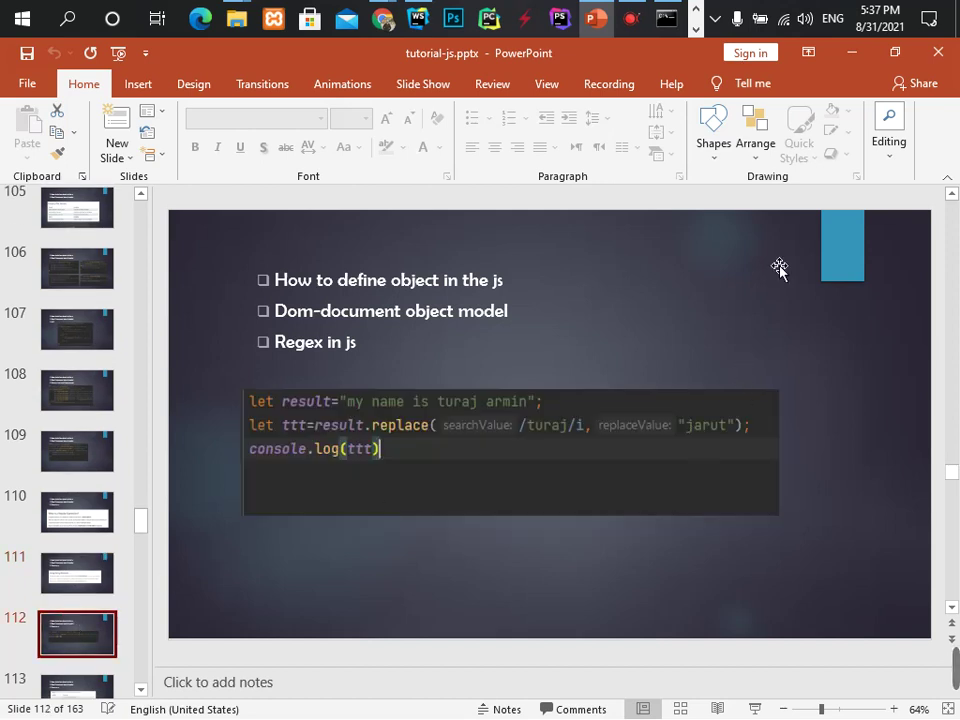
{"action": "left_click", "coordinate": [852, 52]}
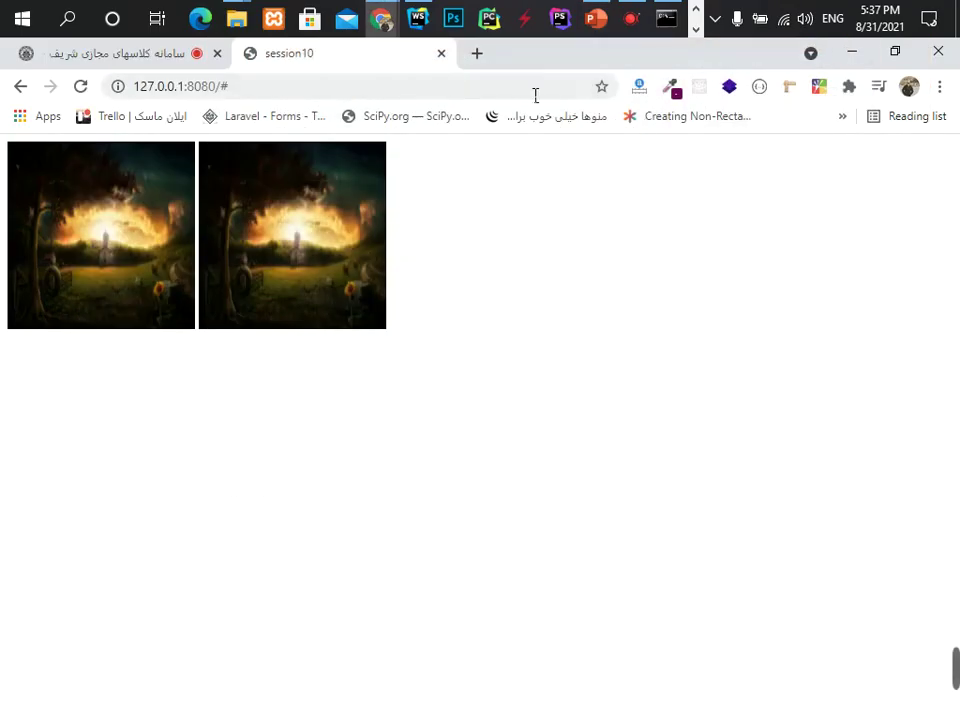
Delete the images section on lines 17–21 from index.html's body
{"action": "left_click", "coordinate": [417, 18]}
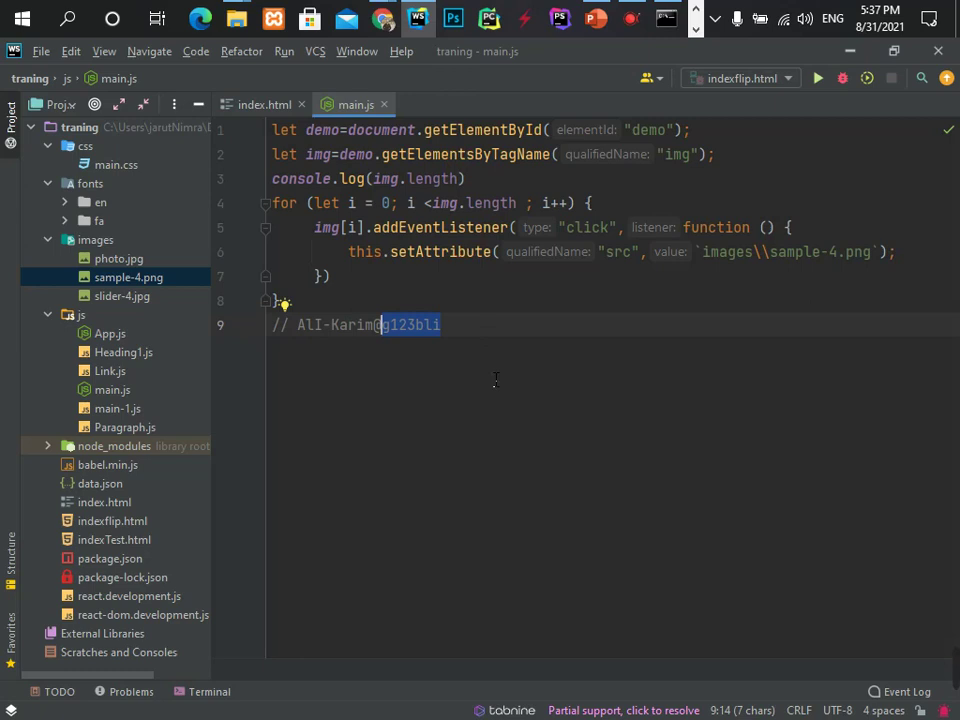
{"action": "key", "text": "ctrl+Tab"}
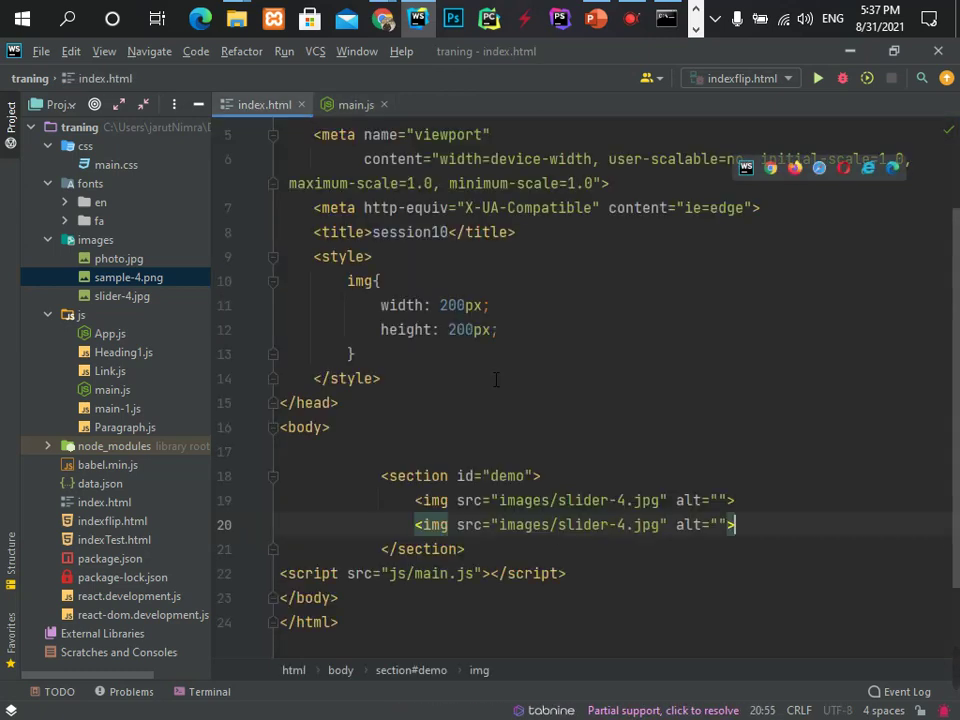
{"action": "left_click_drag", "start_coordinate": [466, 549], "coordinate": [281, 452]}
{"action": "key", "text": "BackSpace"}
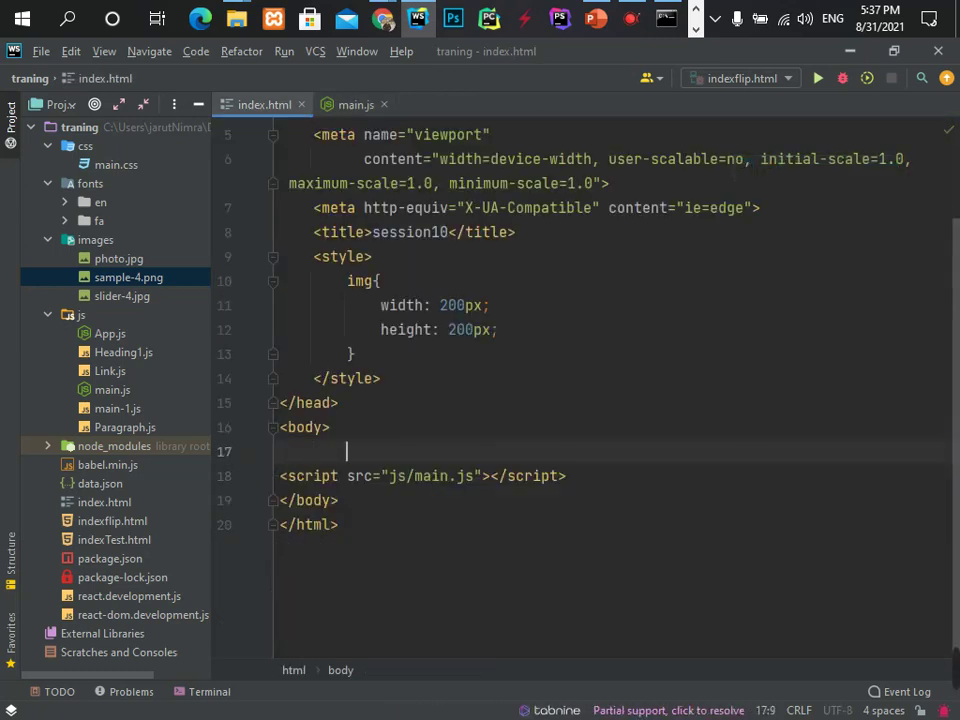
Add a <p> paragraph with p+Tab, stating the person's full name and first name
{"action": "key", "text": "Tab"}
{"action": "key", "text": "Tab"}
{"action": "key", "text": "Tab"}
{"action": "type", "text": "p"}
{"action": "key", "text": "Tab"}
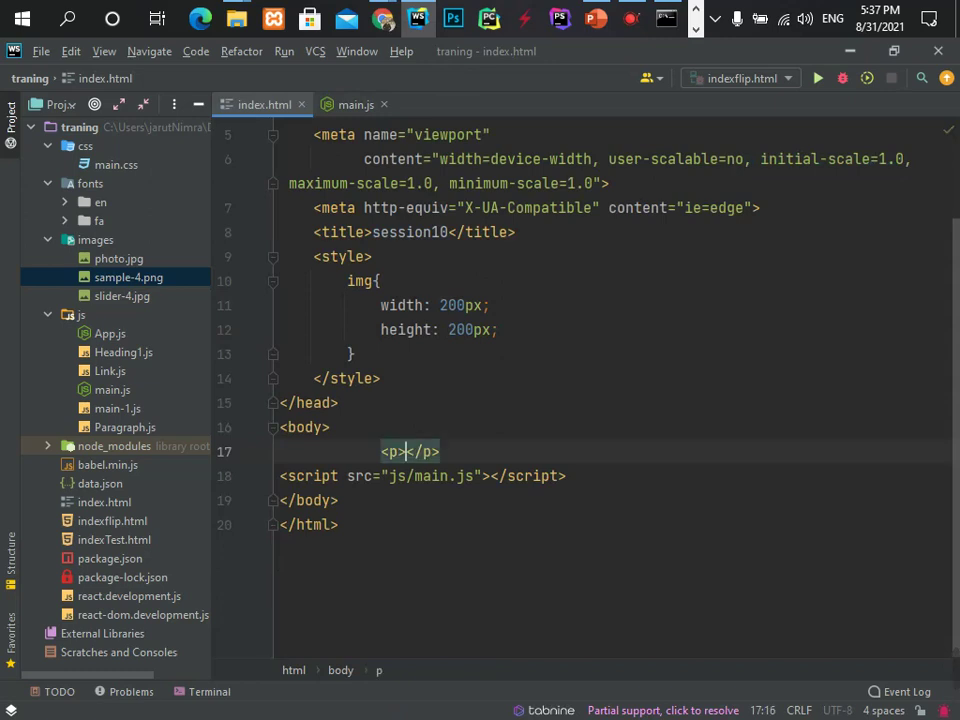
{"action": "type", "text": "my name"}
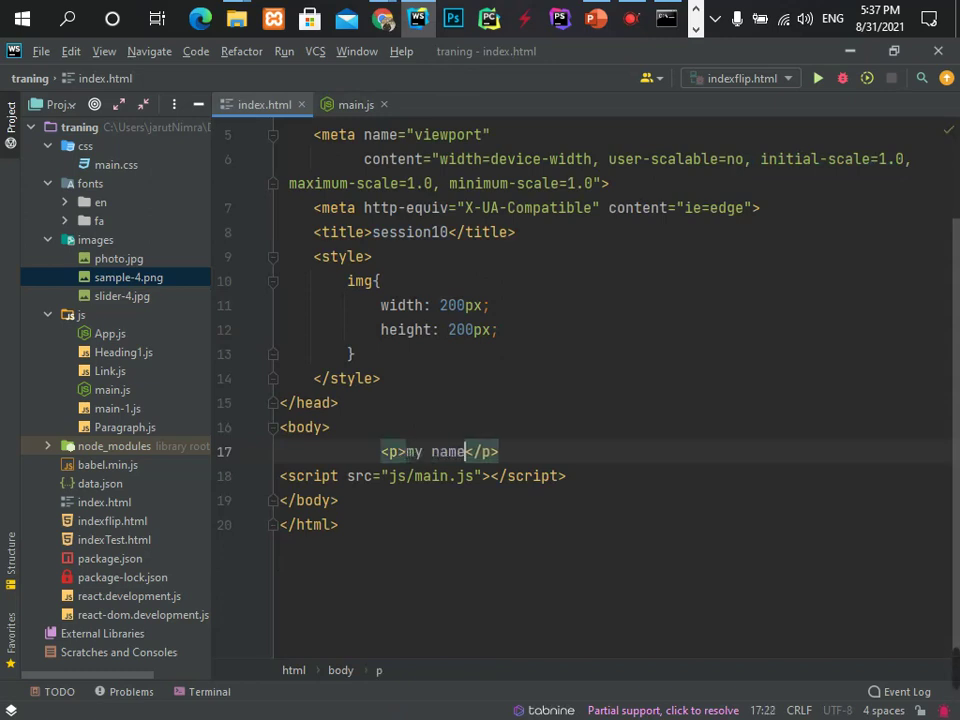
{"action": "type", "text": " is tura"}
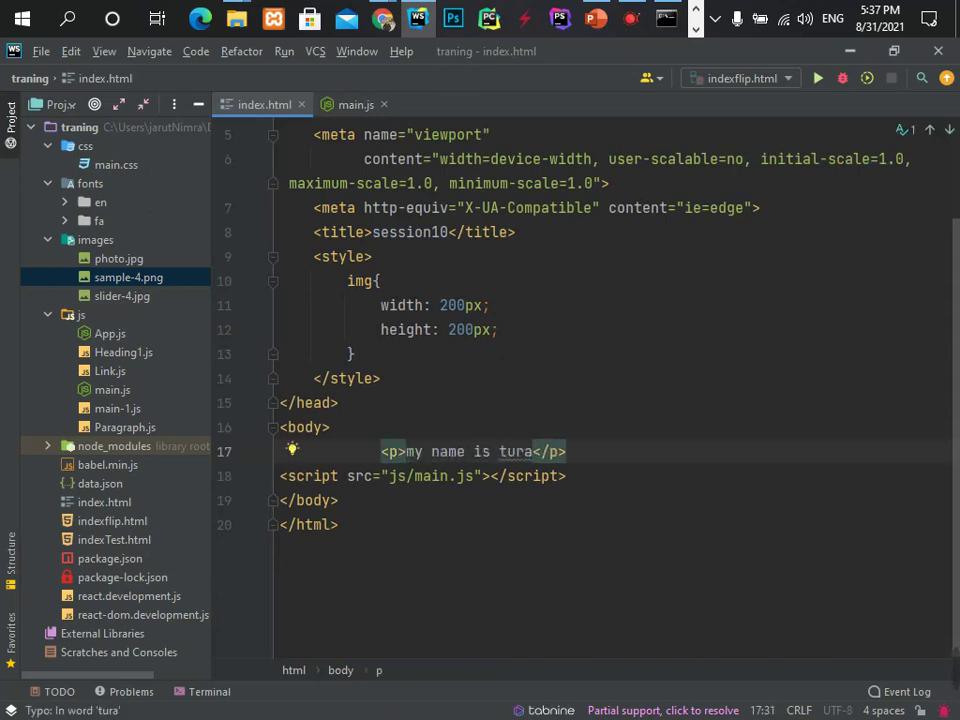
{"action": "type", "text": "jarmin and "}
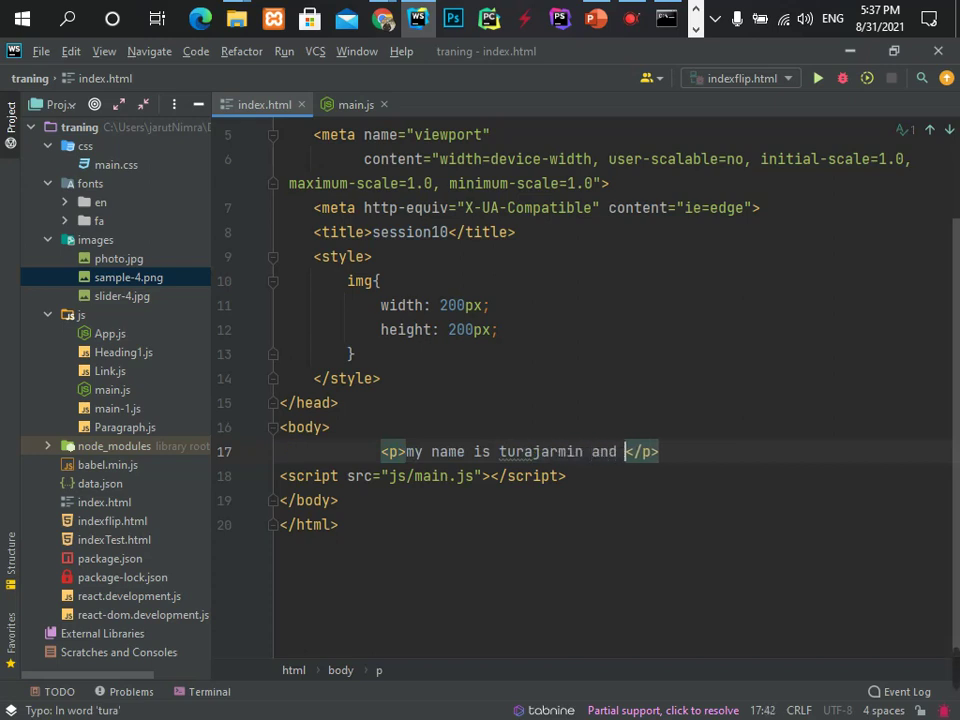
{"action": "type", "text": "my "}
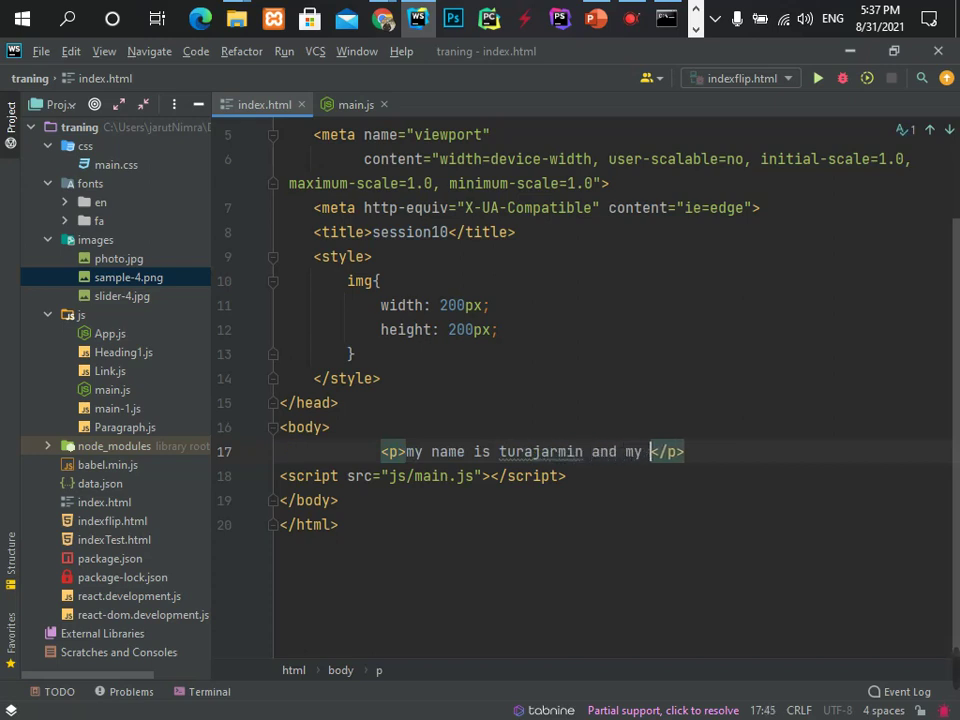
{"action": "type", "text": "first na"}
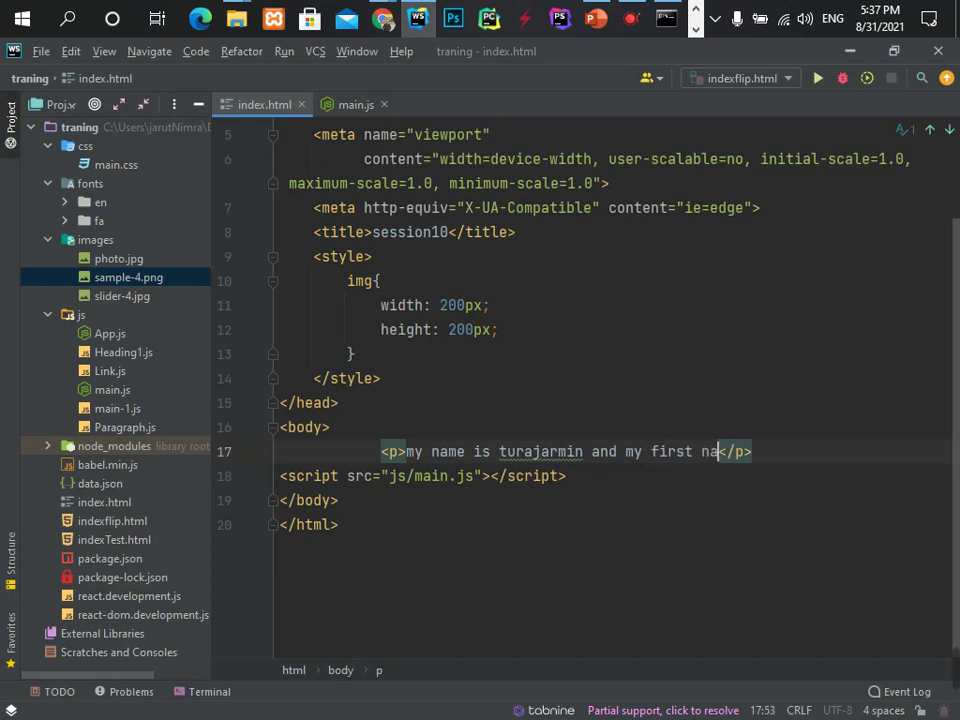
{"action": "type", "text": "me is turj"}
Correct the misspelled name words in the paragraph sentence
{"action": "left_click", "coordinate": [793, 451]}
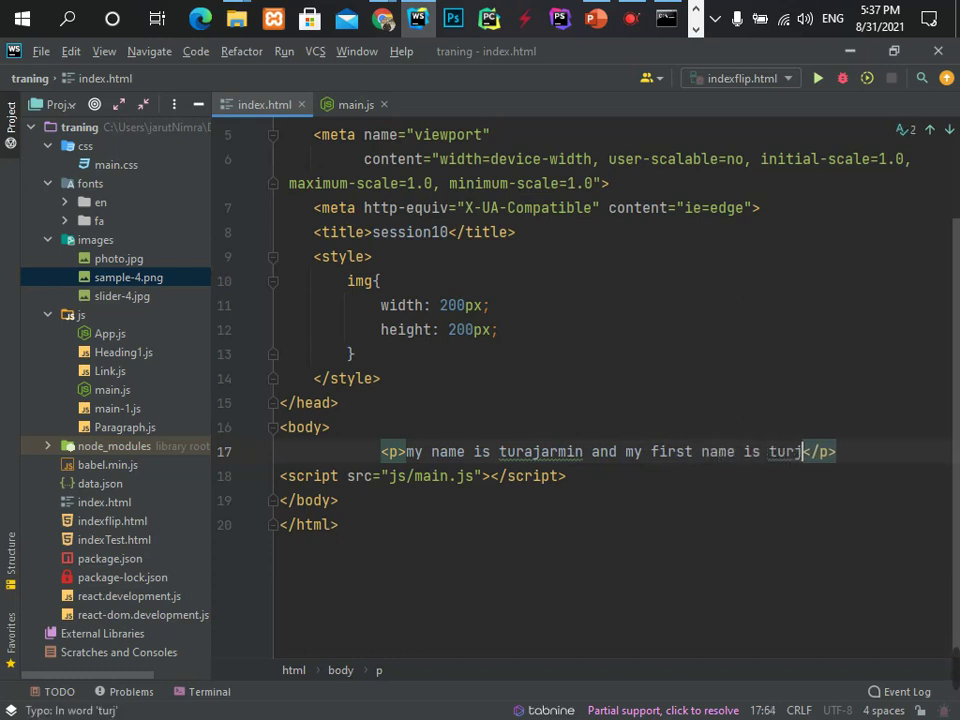
{"action": "type", "text": "a"}
{"action": "left_click", "coordinate": [818, 451]}
{"action": "type", "text": "armni"}
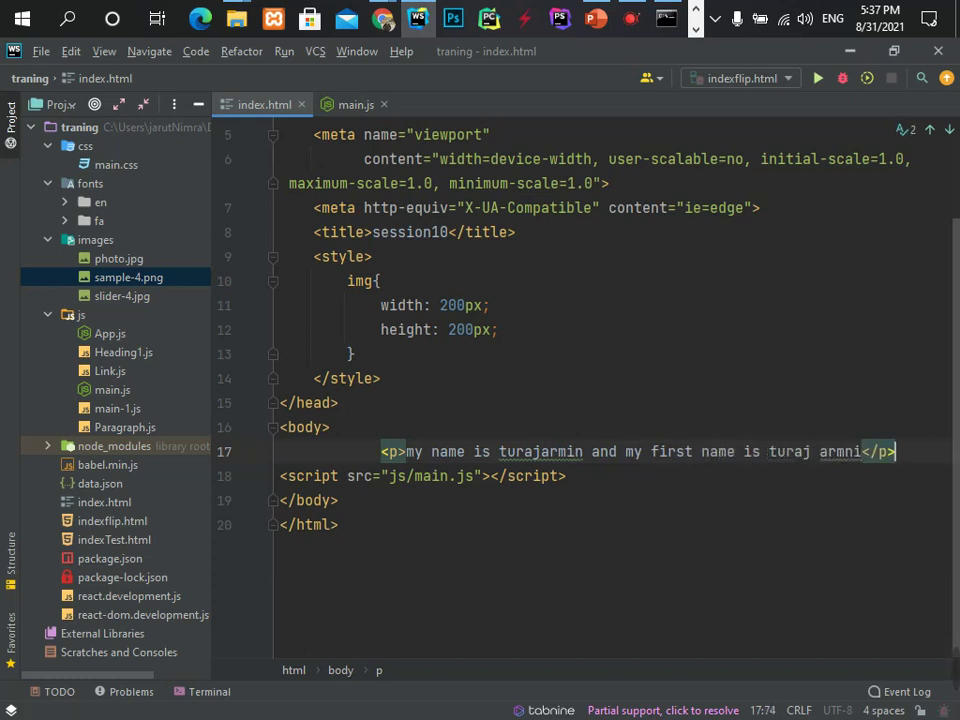
{"action": "key", "text": "BackSpace"}
{"action": "key", "text": "BackSpace"}
{"action": "type", "text": "i"}
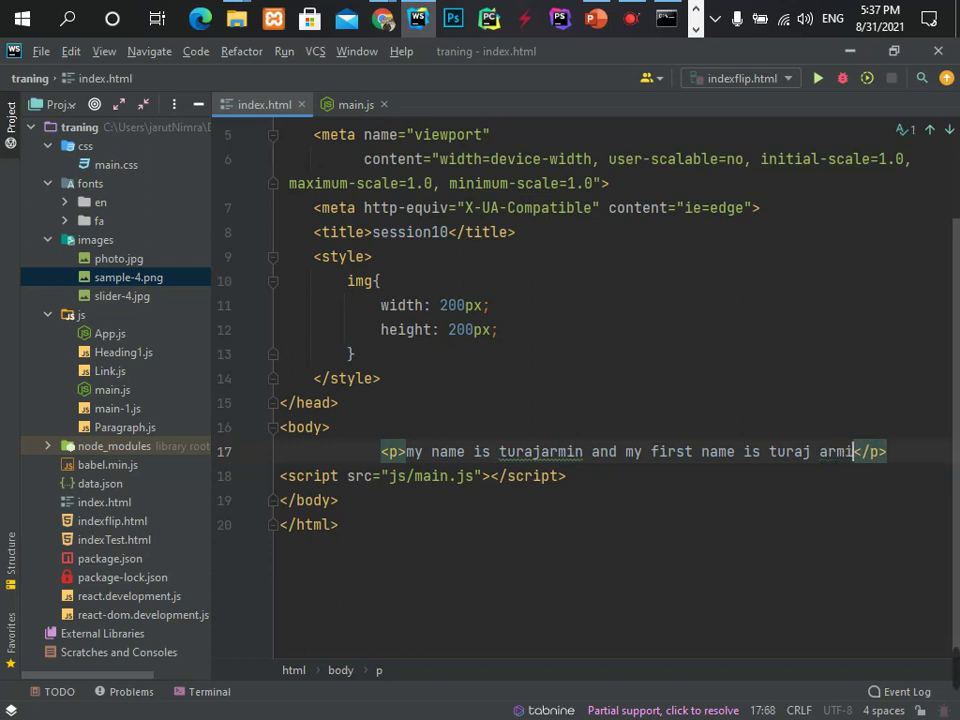
{"action": "type", "text": "n"}
{"action": "key", "text": "End"}
{"action": "key", "text": "Left"}
{"action": "key", "text": "Left"}
{"action": "key", "text": "Left"}
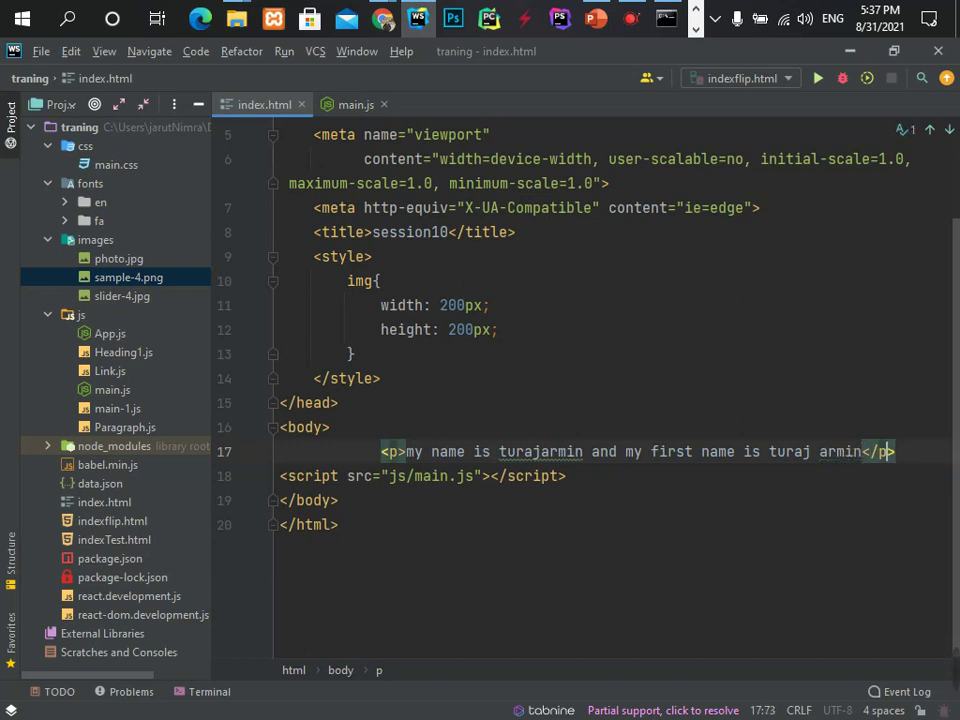
{"action": "key", "text": "Left"}
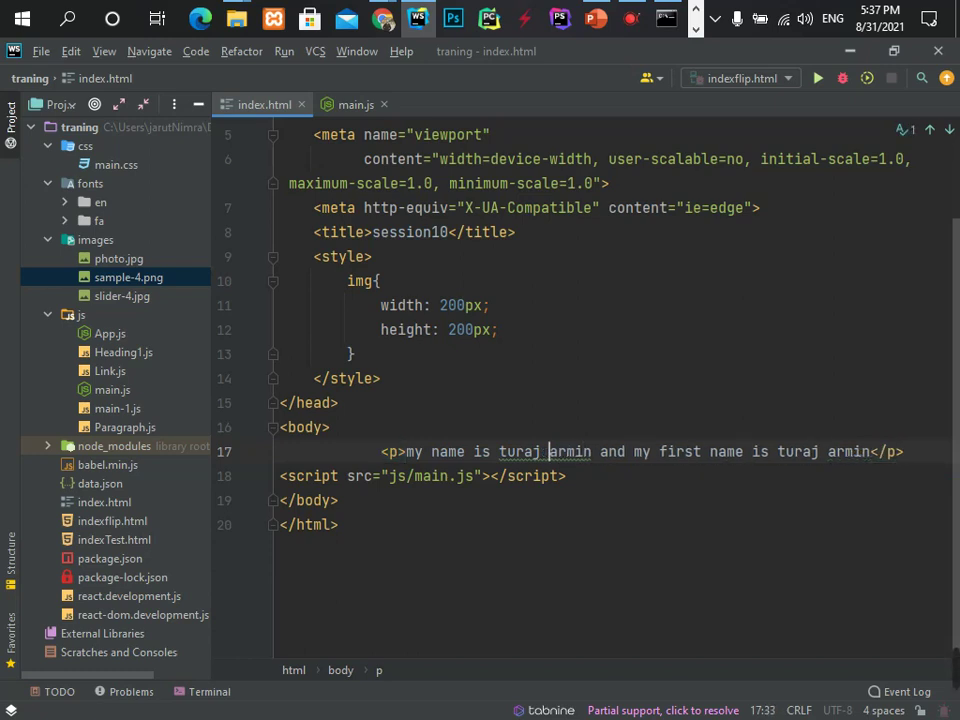
{"action": "key", "text": "End"}
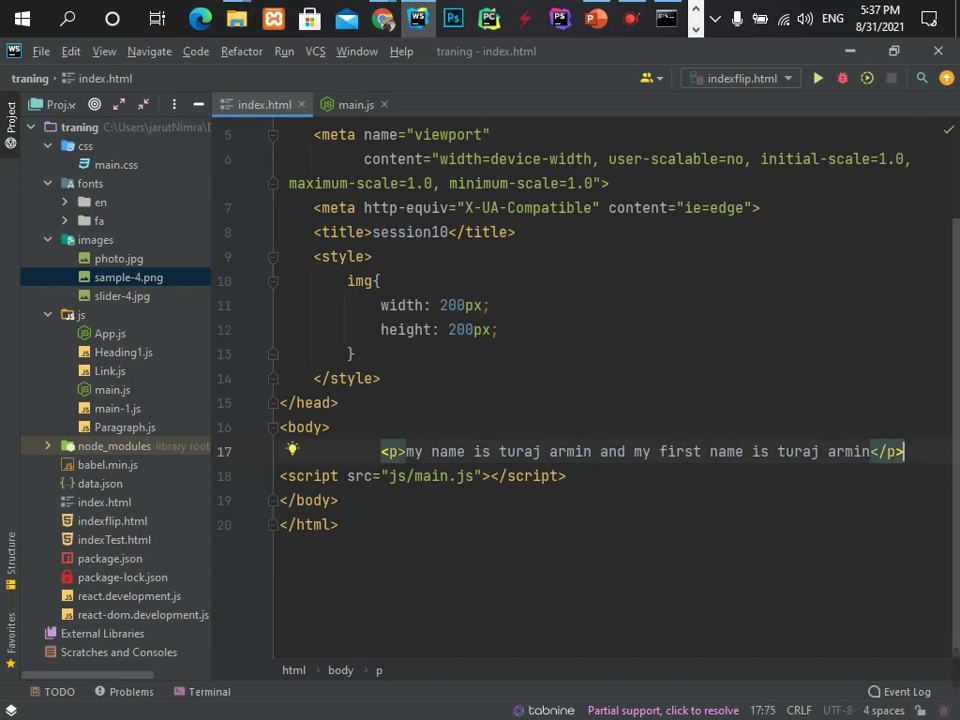
{"action": "key", "text": "ctrl+Tab"}
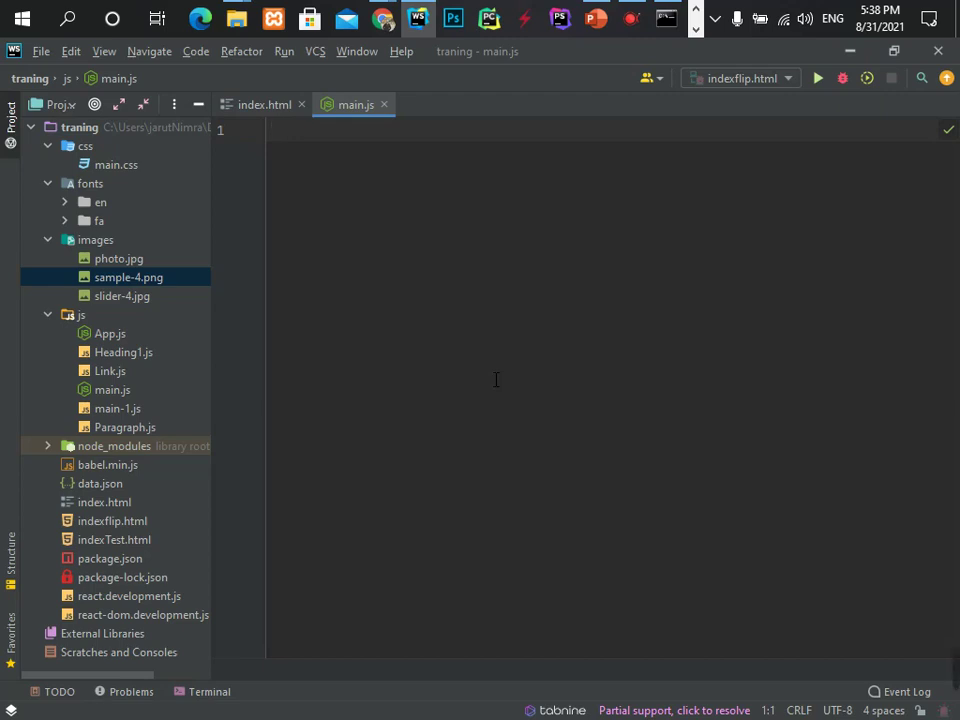
Give the index.html paragraph the attribute id=demo
{"action": "key", "text": "alt+Left"}
{"action": "key", "text": "Up"}
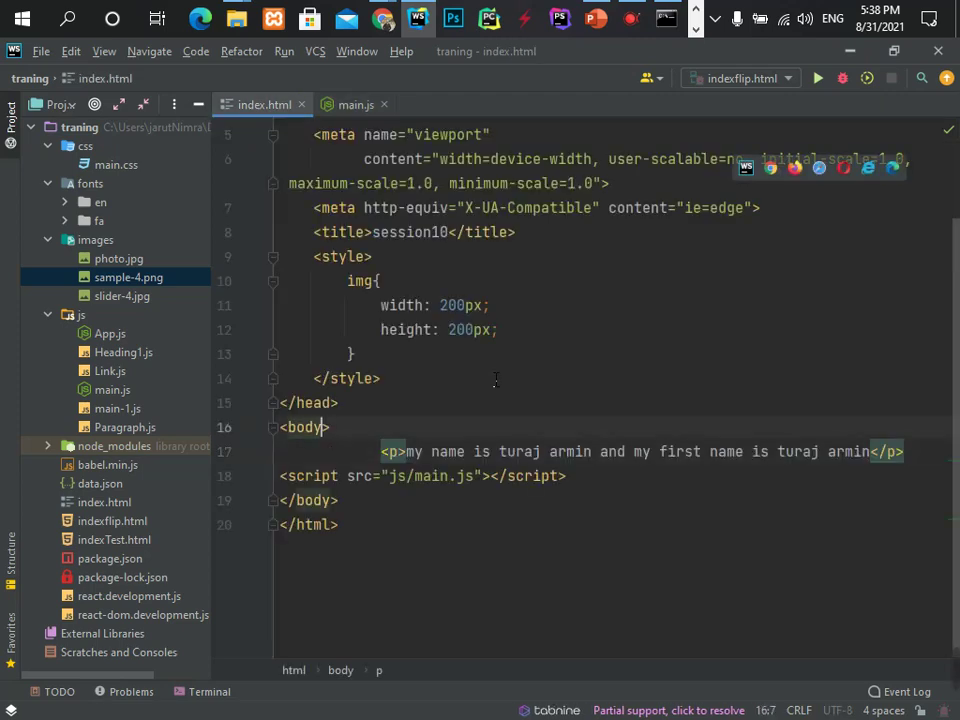
{"action": "key", "text": "Down"}
{"action": "key", "text": "Left"}
{"action": "key", "text": "Home"}
{"action": "key", "text": "Right"}
{"action": "key", "text": "Right"}
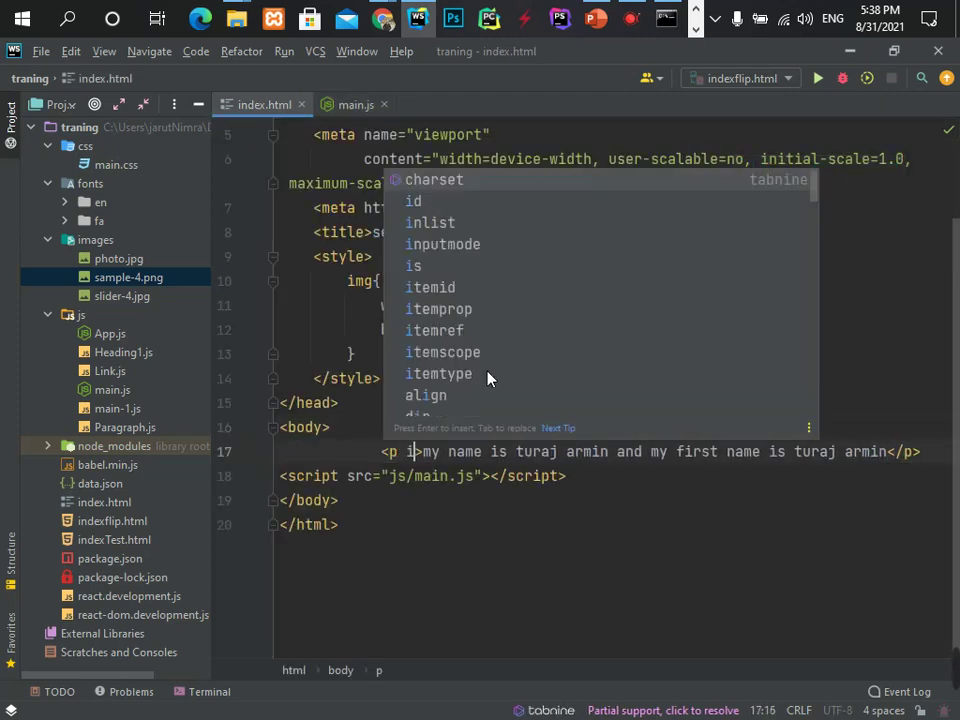
{"action": "type", "text": "id=demo\">"}
In main.js line 1, set let demo = document.getElementById("demo").innerHTML;
{"action": "key", "text": "alt+Right"}
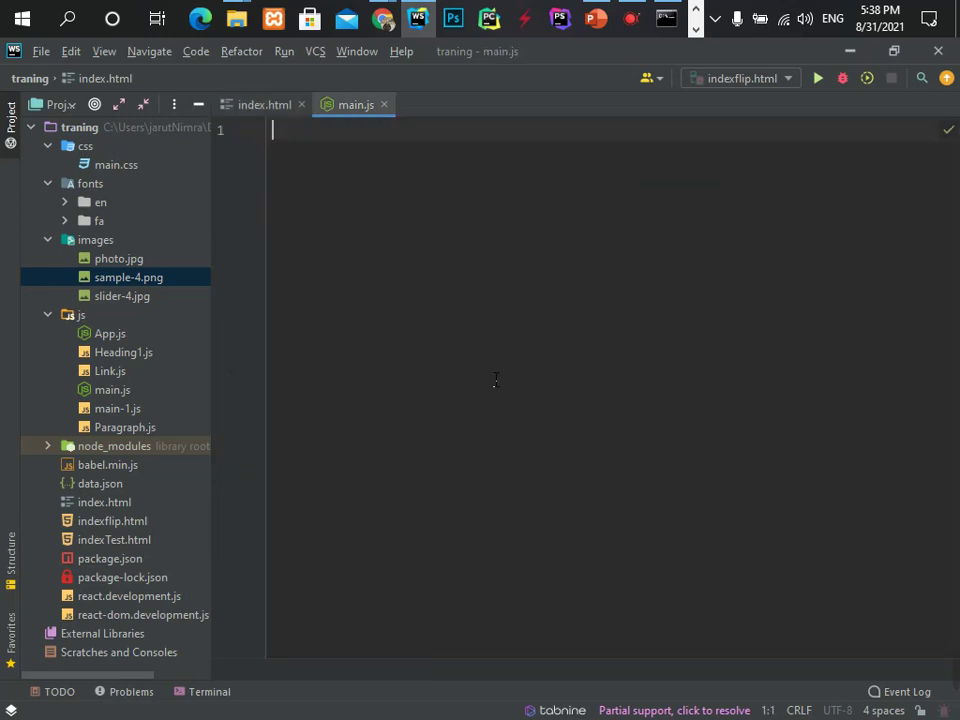
{"action": "type", "text": "let demo="}
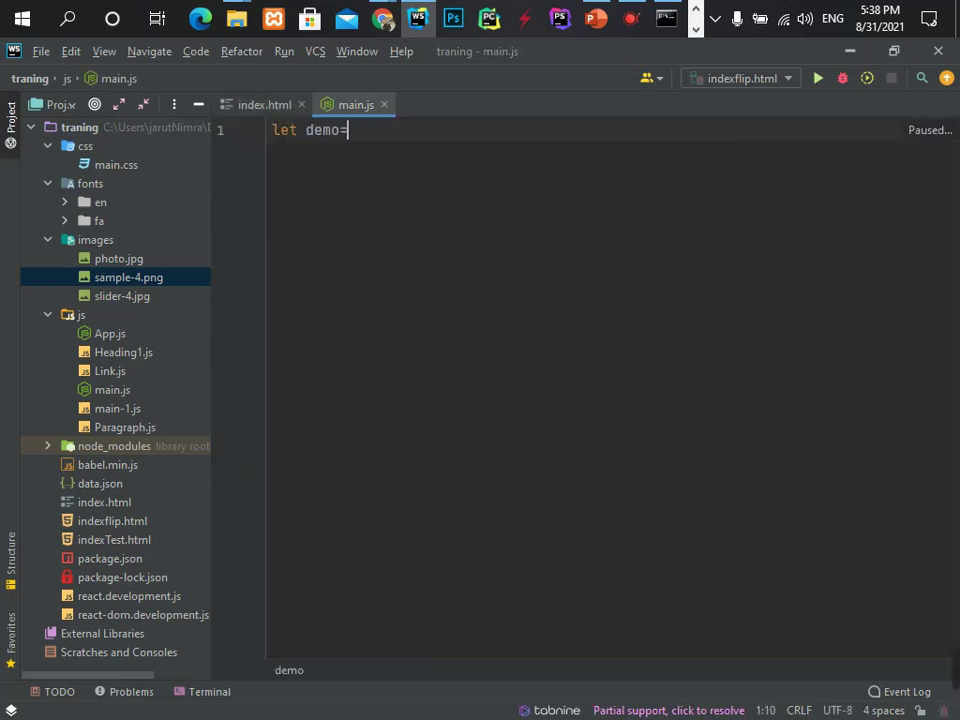
{"action": "type", "text": "document.get"}
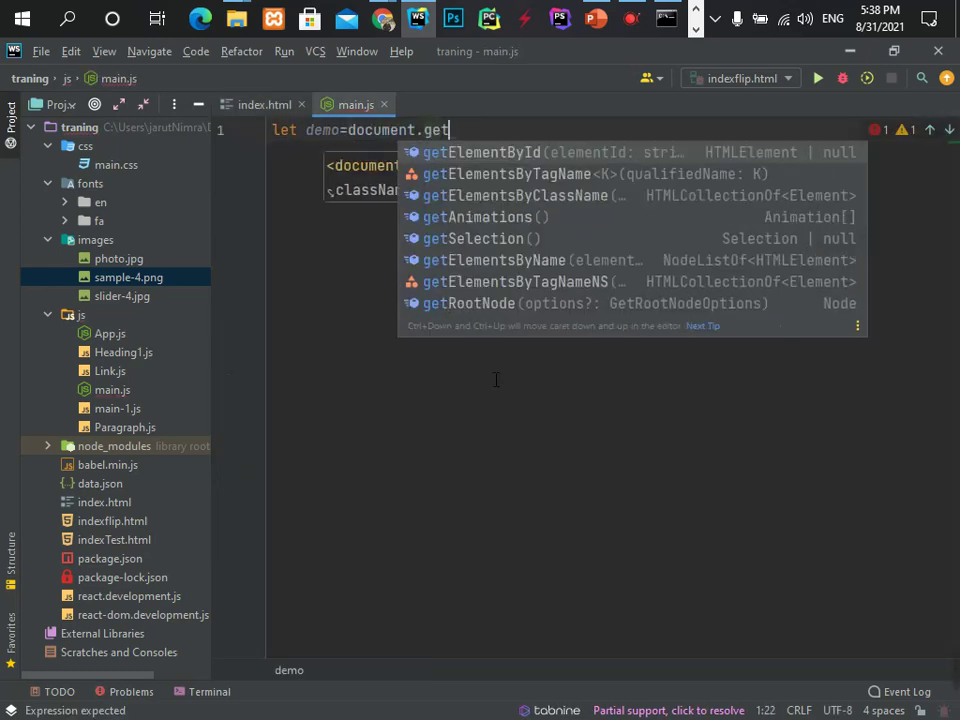
{"action": "key", "text": "Return"}
{"action": "type", "text": "\"demo\");"}
{"action": "key", "text": "Left"}
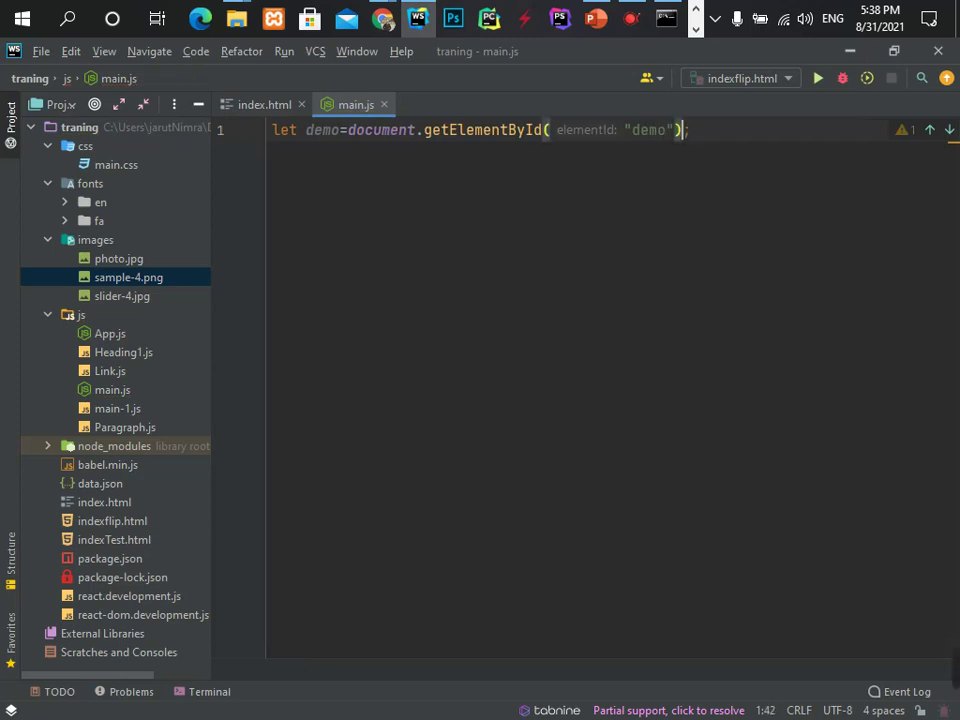
{"action": "type", "text": ";"}
{"action": "key", "text": "Left"}
{"action": "type", "text": ".inn"}
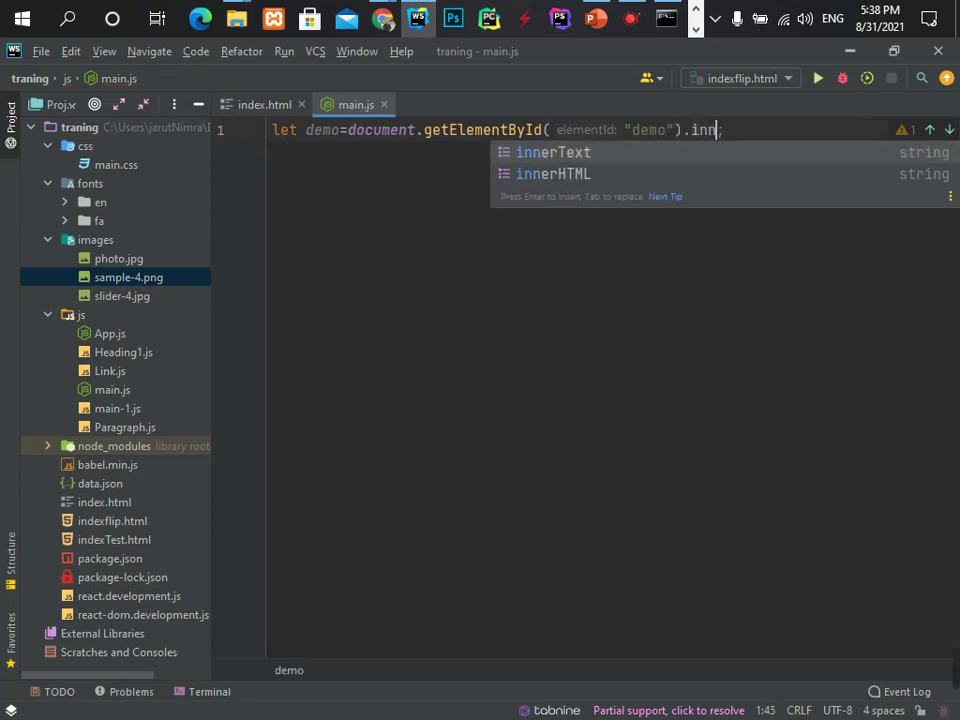
{"action": "key", "text": "Down"}
{"action": "key", "text": "Return"}
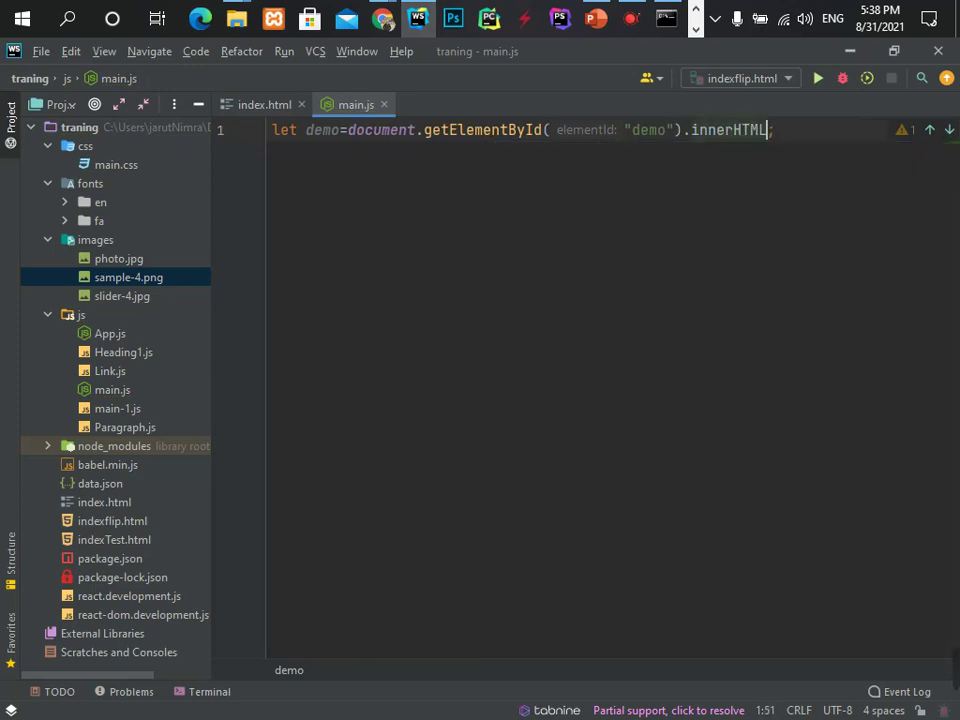
{"action": "key", "text": "Right"}
Add console.log(demo) on line 2 of main.js
{"action": "key", "text": "Return"}
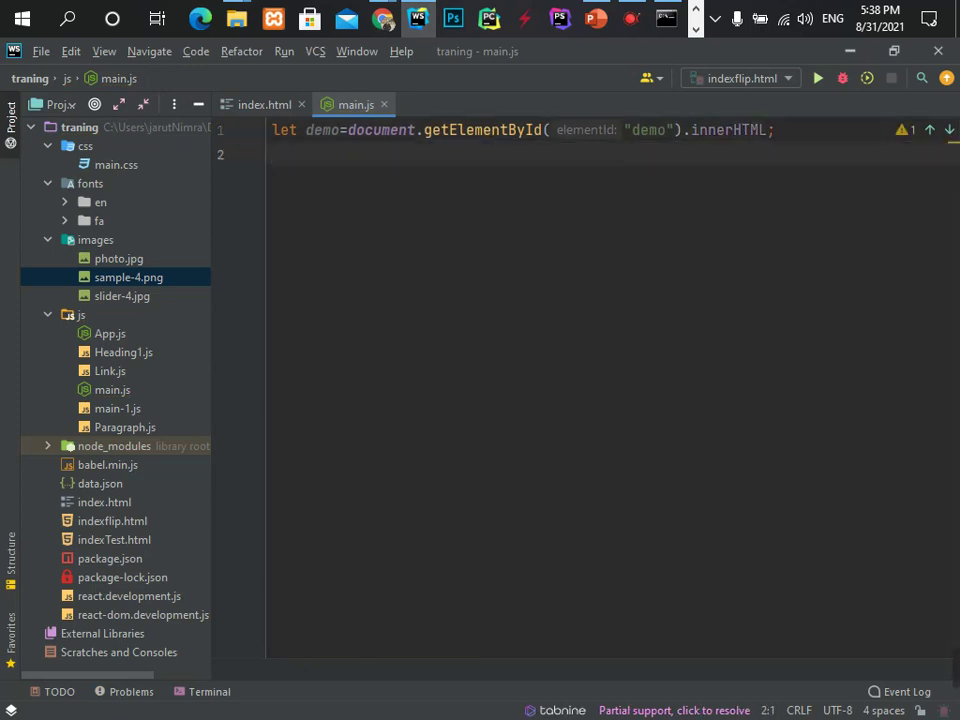
{"action": "type", "text": "ons"}
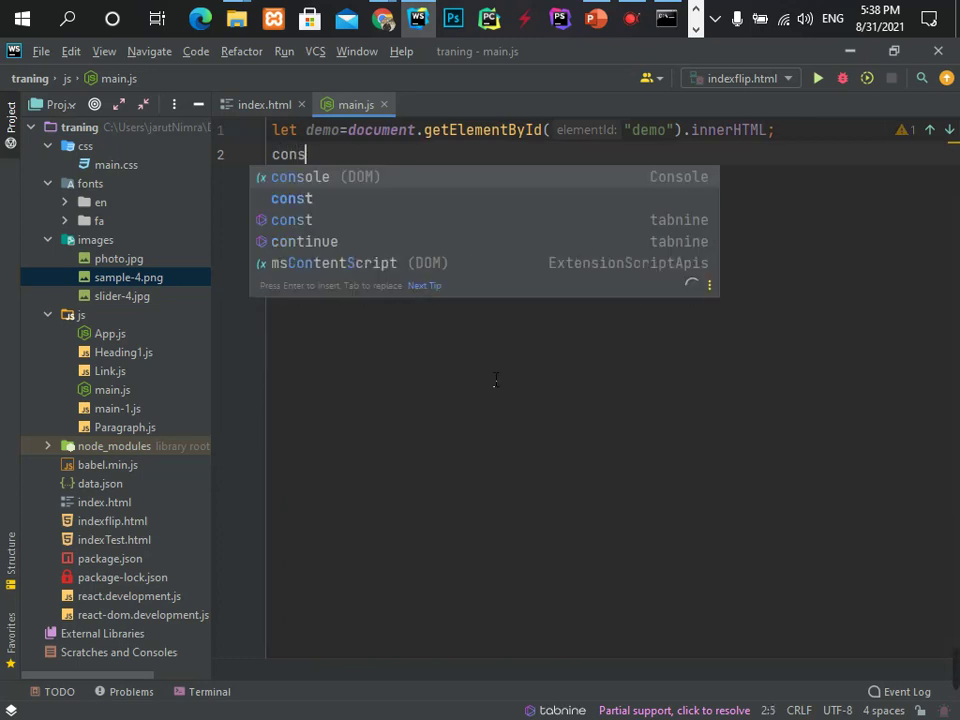
{"action": "key", "text": "Return"}
{"action": "type", "text": ".l"}
{"action": "key", "text": "Return"}
{"action": "type", "text": "demo"}
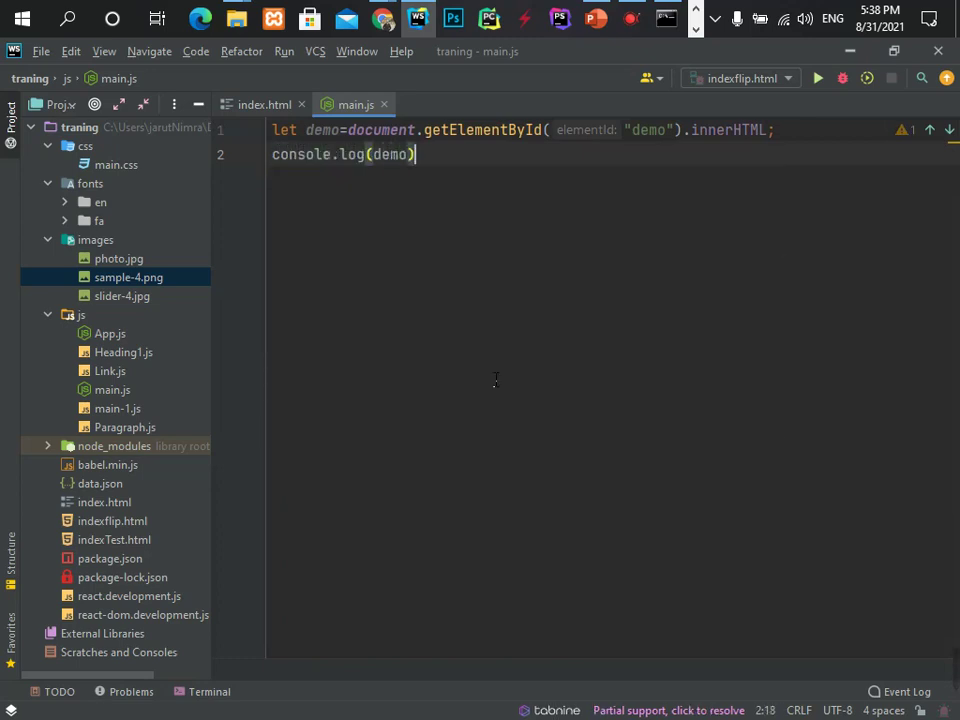
Check the logged sentence in Chrome's DevTools Console, then select line 2 in WebStorm
{"action": "key", "text": "alt+Tab"}
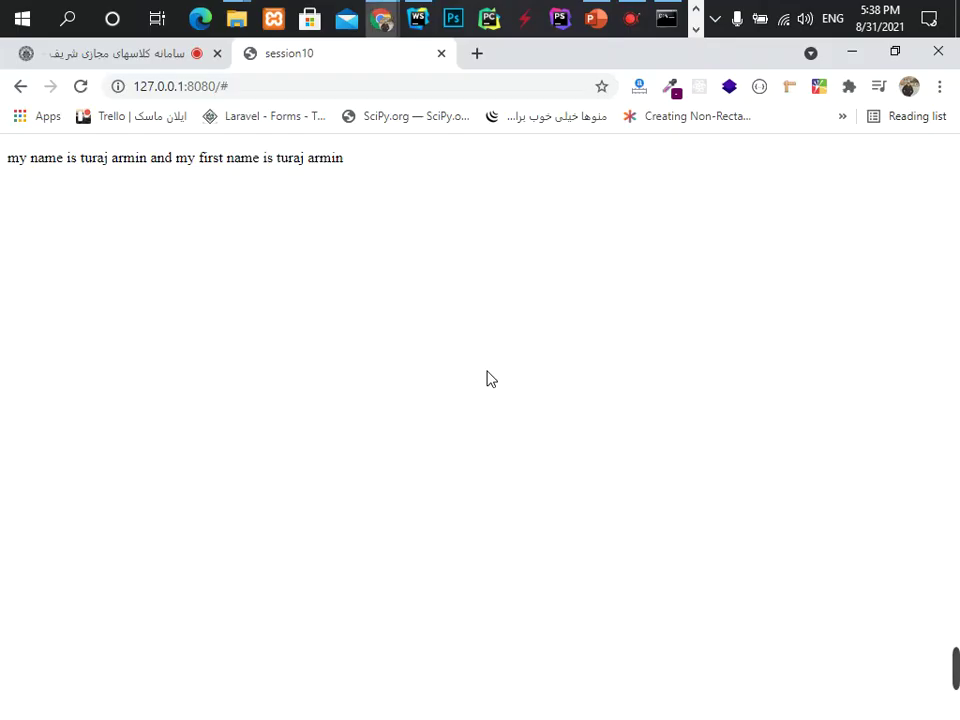
{"action": "key", "text": "F12"}
{"action": "left_click", "coordinate": [178, 440]}
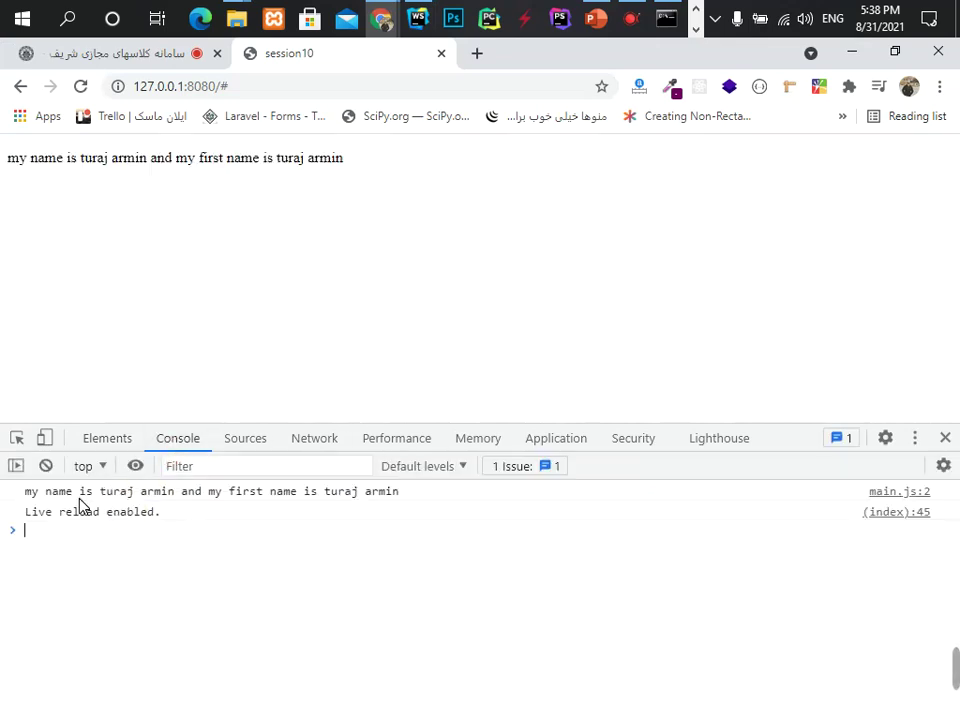
{"action": "key", "text": "alt+Tab"}
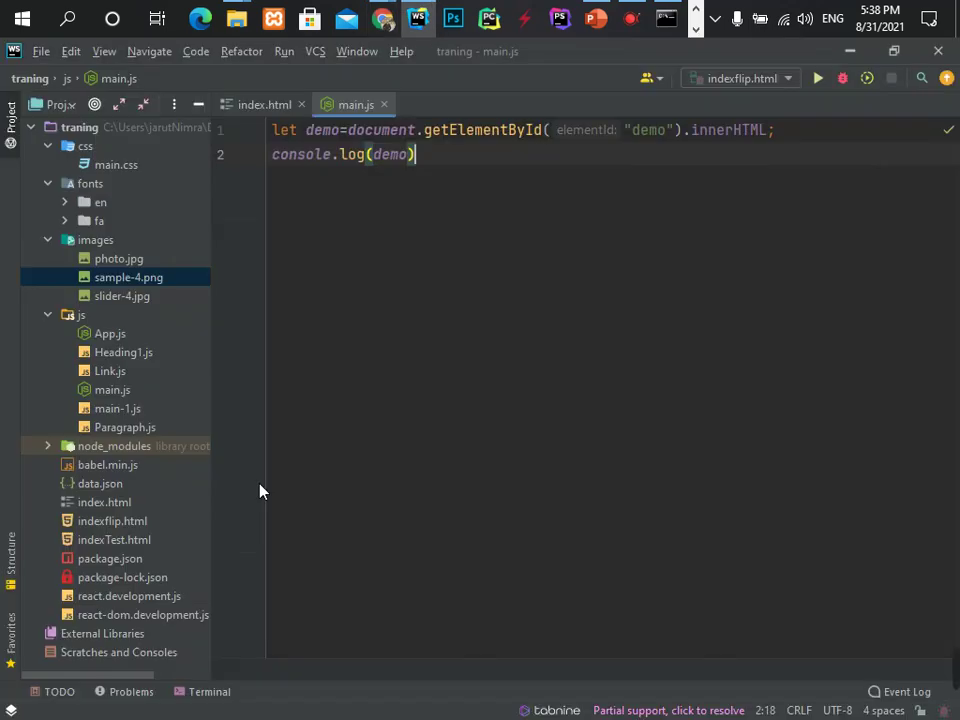
{"action": "key", "text": "ctrl+shift+Left"}
{"action": "key", "text": "ctrl+shift+Left"}
{"action": "key", "text": "shift+Home"}
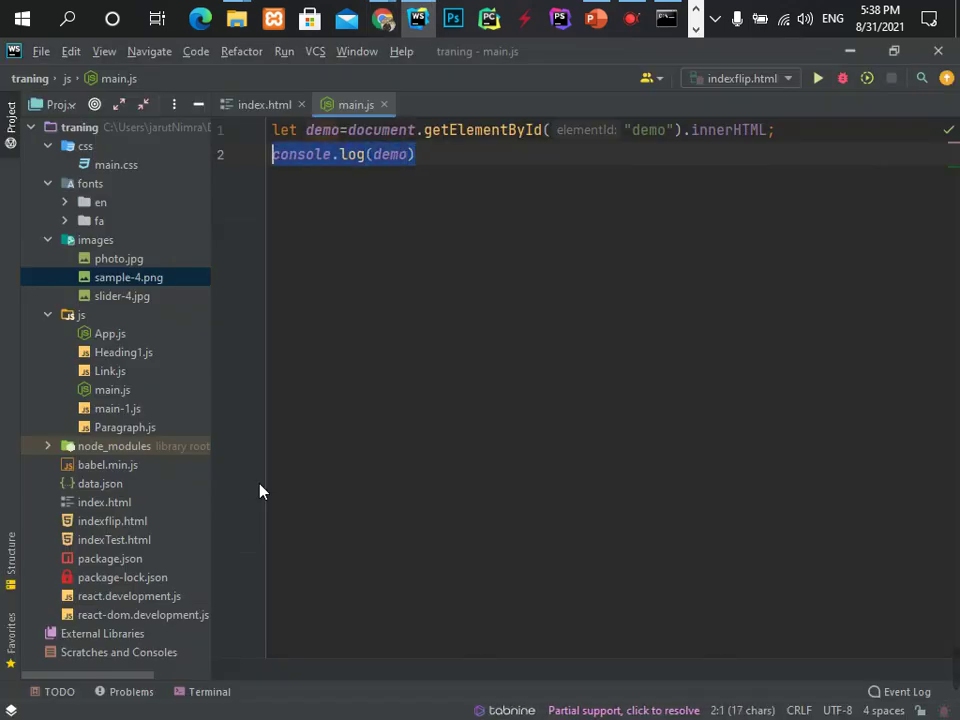
Replace the logging line with demo.replace() using the backslash-wrapped name as pattern
{"action": "key", "text": "BackSpace"}
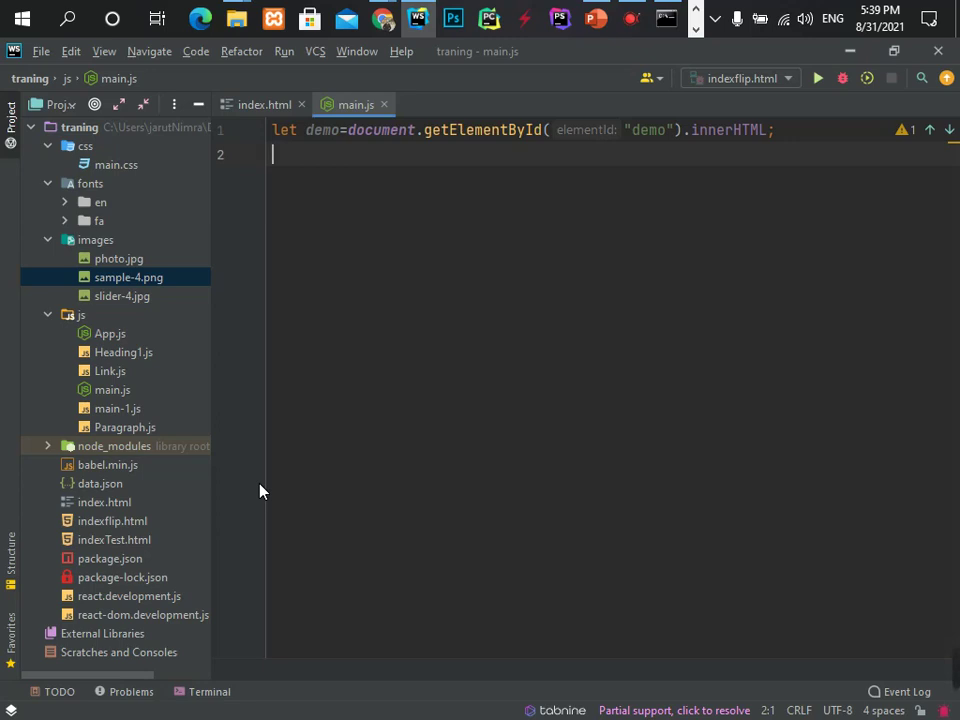
{"action": "type", "text": "demo.re"}
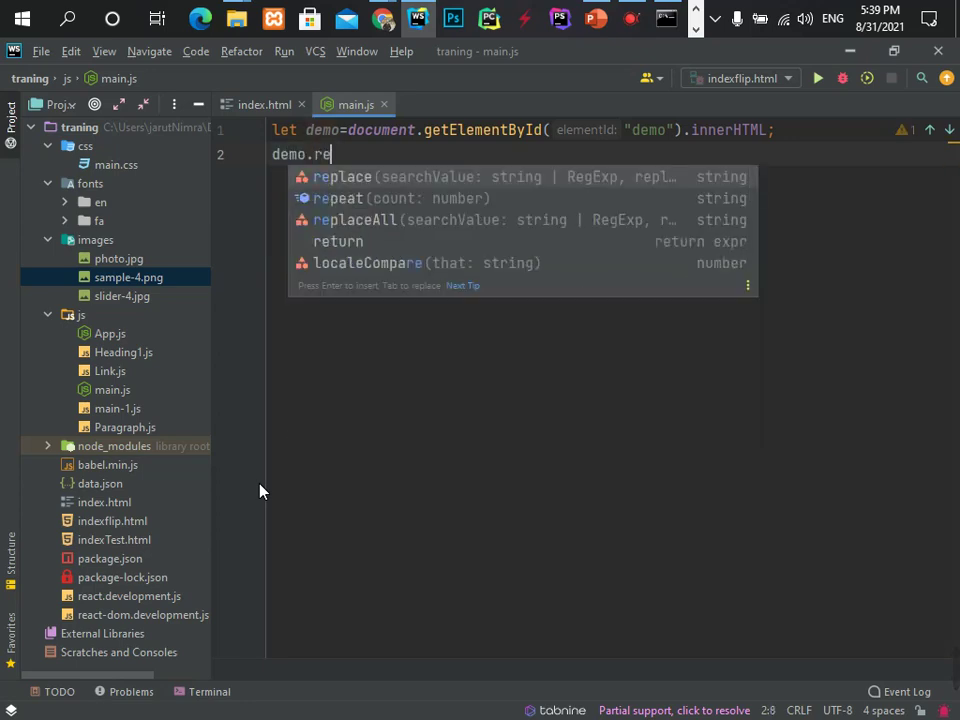
{"action": "key", "text": "Return"}
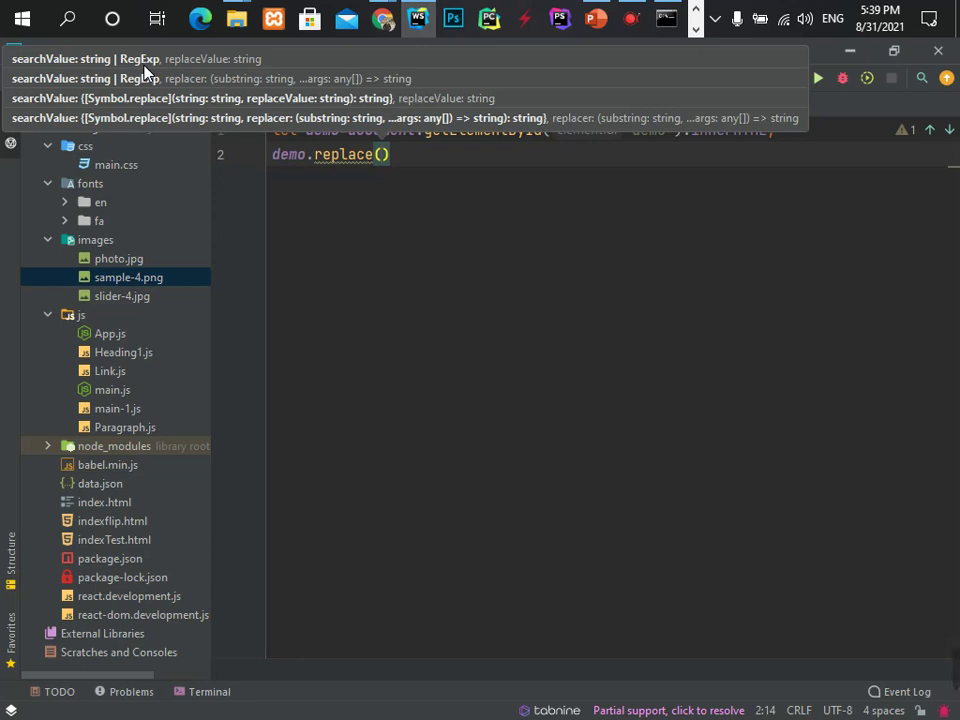
{"action": "type", "text": "\\tur"}
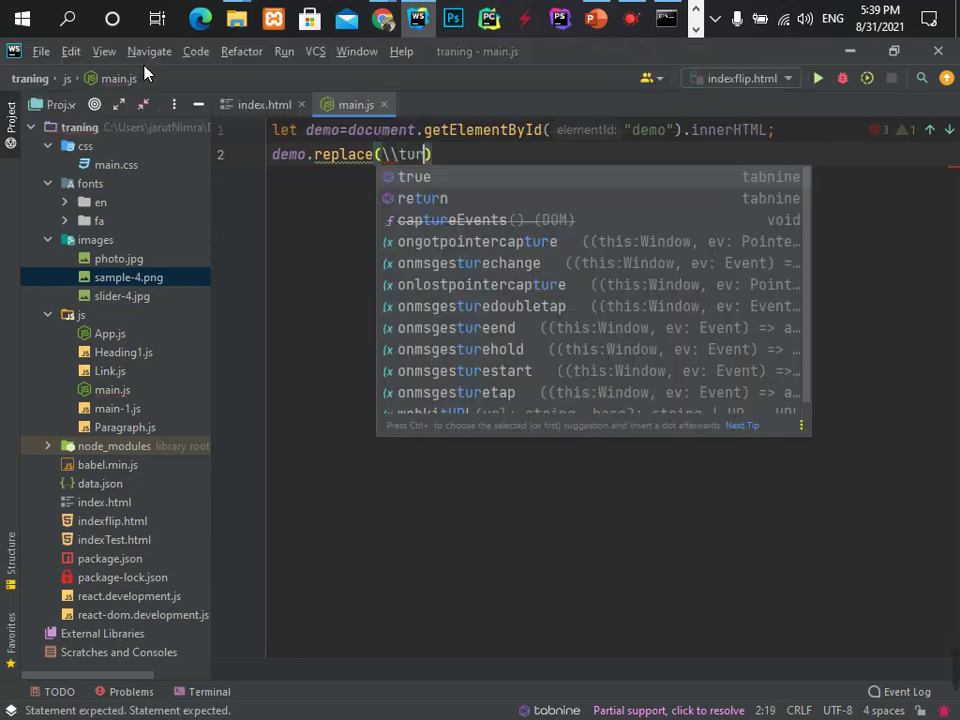
{"action": "type", "text": "aj"}
{"action": "key", "text": "Left"}
{"action": "key", "text": "Left"}
{"action": "key", "text": "Left"}
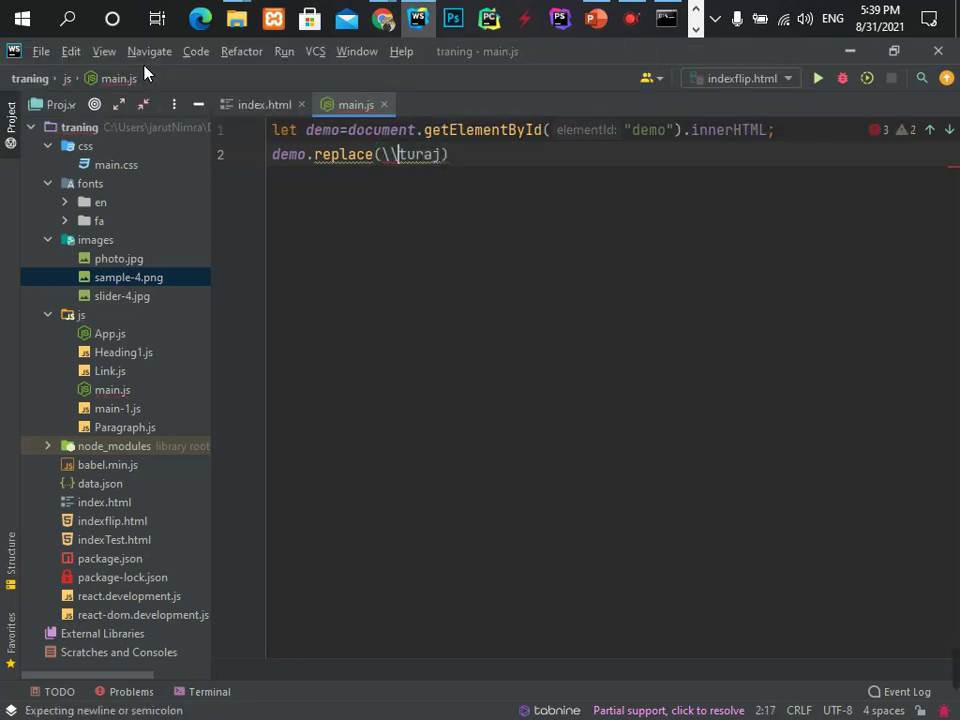
{"action": "key", "text": "BackSpace"}
{"action": "key", "text": "Right"}
{"action": "key", "text": "Right"}
{"action": "key", "text": "Right"}
{"action": "key", "text": "Right"}
{"action": "key", "text": "Right"}
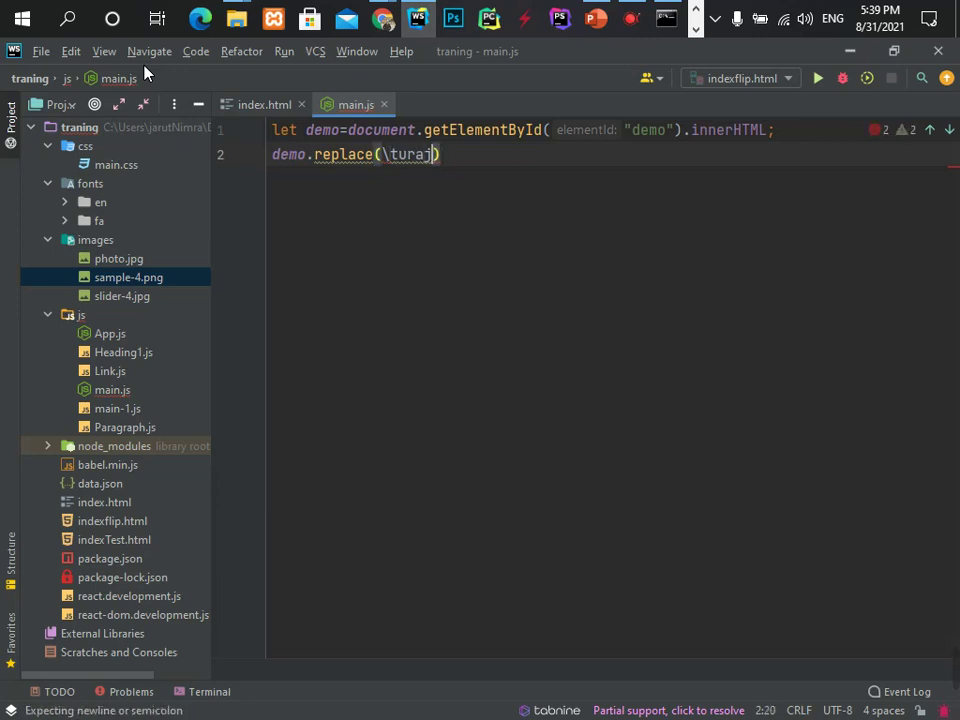
{"action": "type", "text": "\\"}
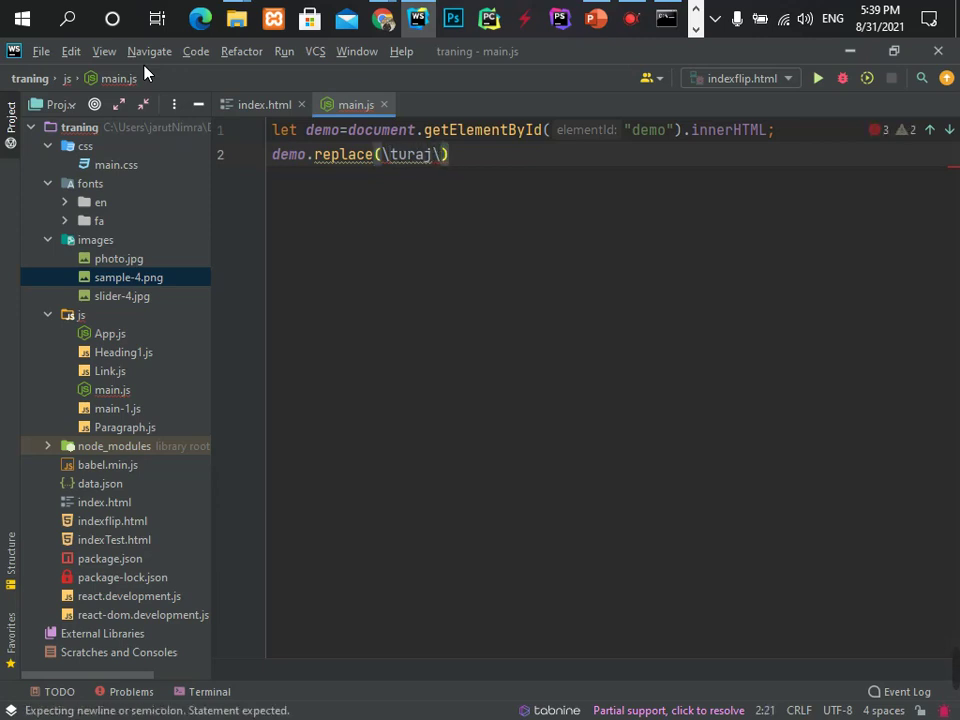
{"action": "type", "text": ","}
{"action": "type", "text": " \""}
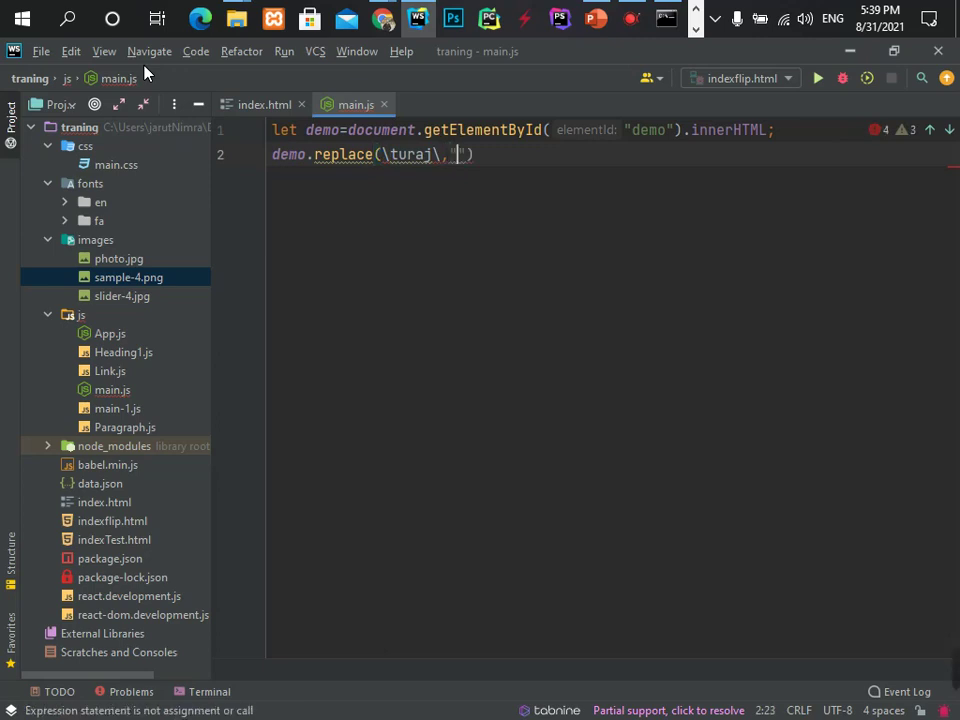
Finish the call with replacement "jarut" and a semicolon, then view Chrome's SyntaxError
{"action": "key", "text": "Left"}
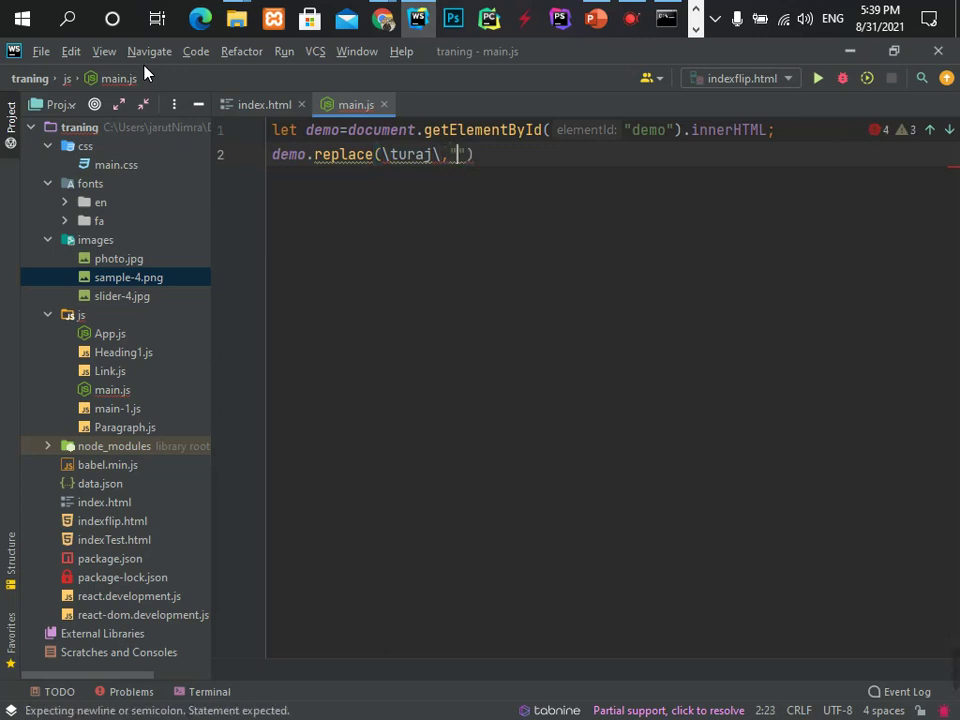
{"action": "key", "text": "Right"}
{"action": "type", "text": "jarut"}
{"action": "key", "text": "Right"}
{"action": "key", "text": "Right"}
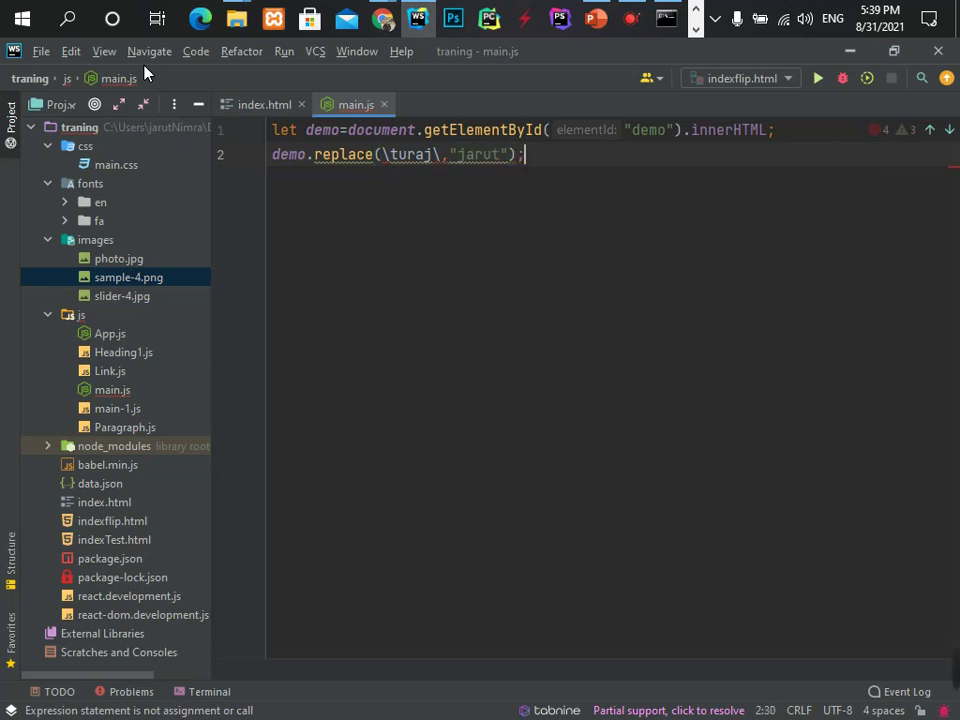
{"action": "type", "text": ";"}
{"action": "key", "text": "Left"}
{"action": "key", "text": "Left"}
{"action": "key", "text": "Left"}
{"action": "key", "text": "Left"}
{"action": "key", "text": "Left"}
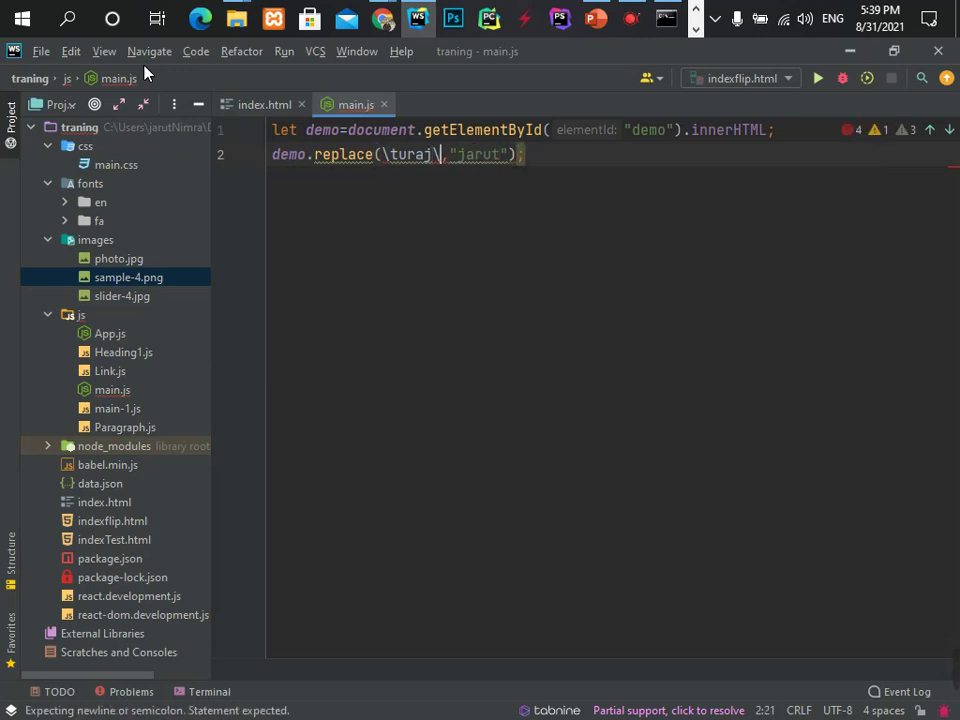
{"action": "key", "text": "shift+Left"}
{"action": "key", "text": "shift+Left"}
{"action": "key", "text": "shift+Left"}
{"action": "key", "text": "shift+Left"}
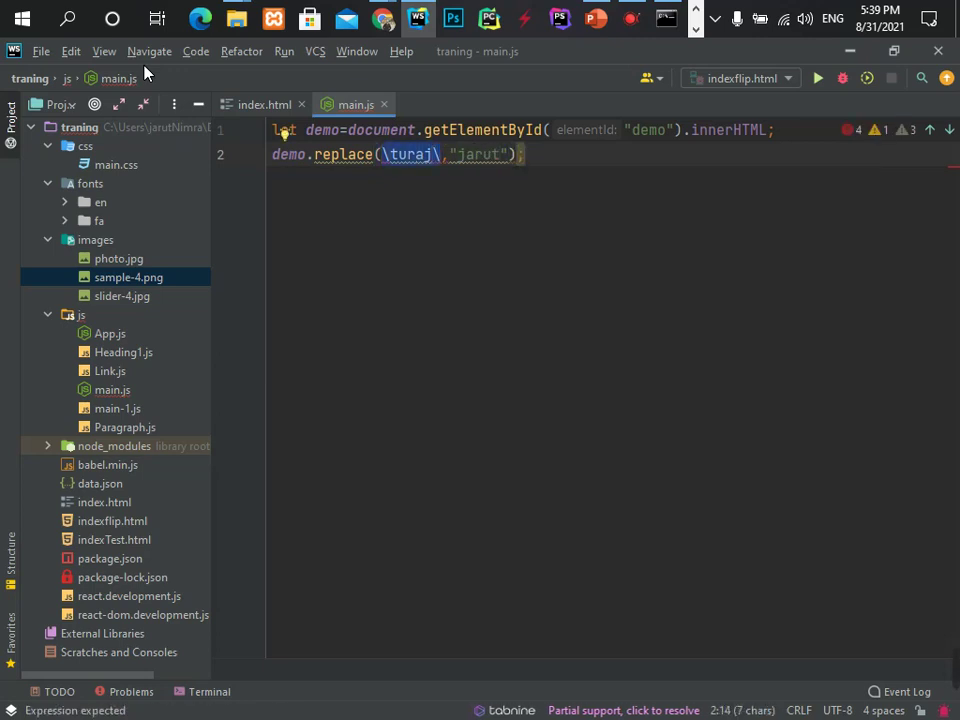
{"action": "key", "text": "End"}
{"action": "key", "text": "alt+Tab"}
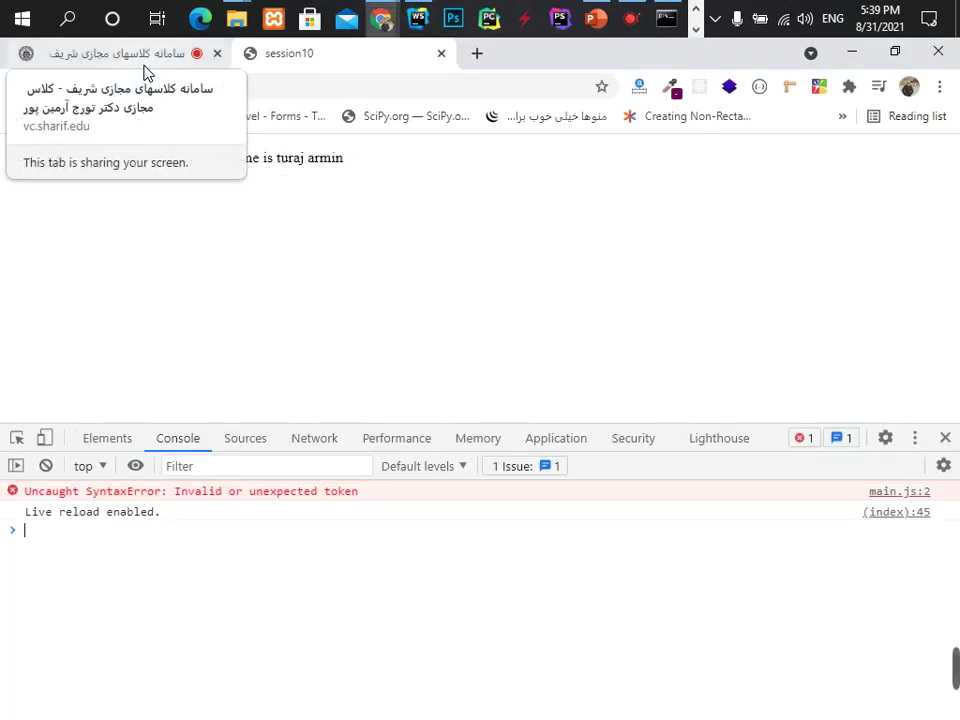
Turn the replace pattern into a quoted string with doubled backslashes and recheck Chrome
{"action": "key", "text": "alt+Tab"}
{"action": "key", "text": "ctrl+Left"}
{"action": "key", "text": "ctrl+Left"}
{"action": "key", "text": "Left"}
{"action": "key", "text": "shift+Left"}
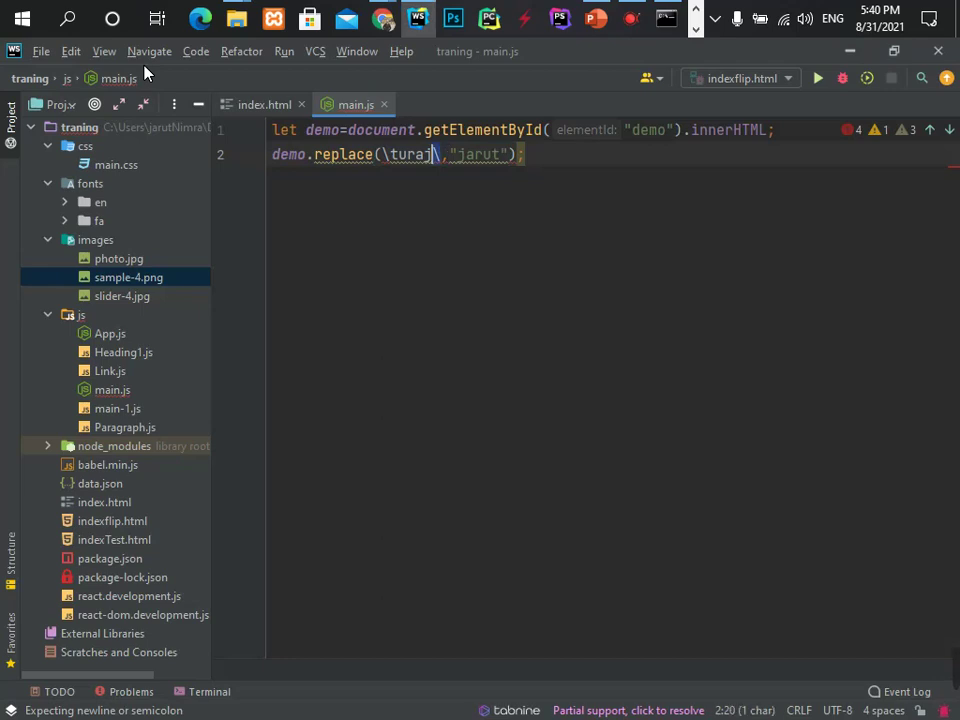
{"action": "key", "text": "ctrl+shift+Left"}
{"action": "key", "text": "ctrl+x"}
{"action": "type", "text": "\""}
{"action": "key", "text": "ctrl+v"}
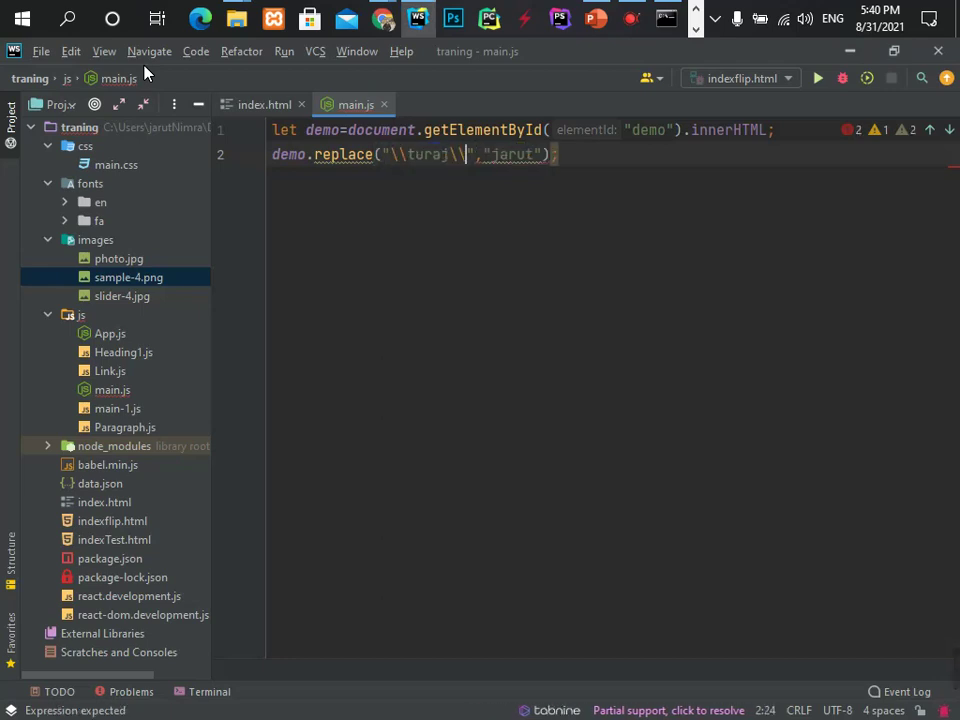
{"action": "key", "text": "End"}
{"action": "key", "text": "alt+Tab"}
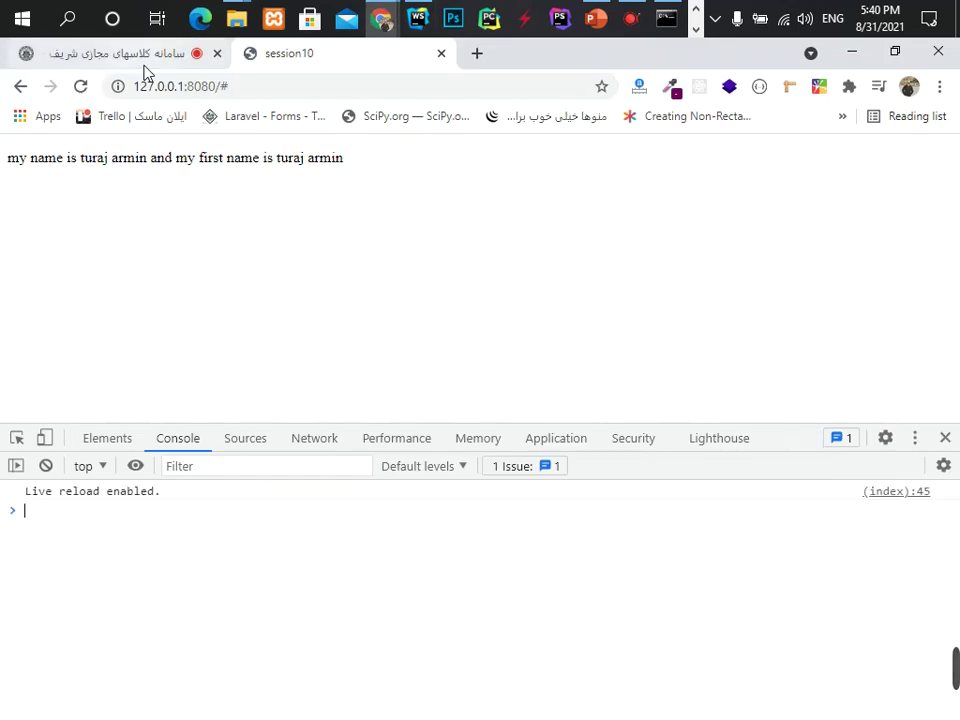
Add console.log(demo) on line 3 and confirm Chrome logs the unchanged sentence
{"action": "key", "text": "alt+Tab"}
{"action": "key", "text": "Return"}
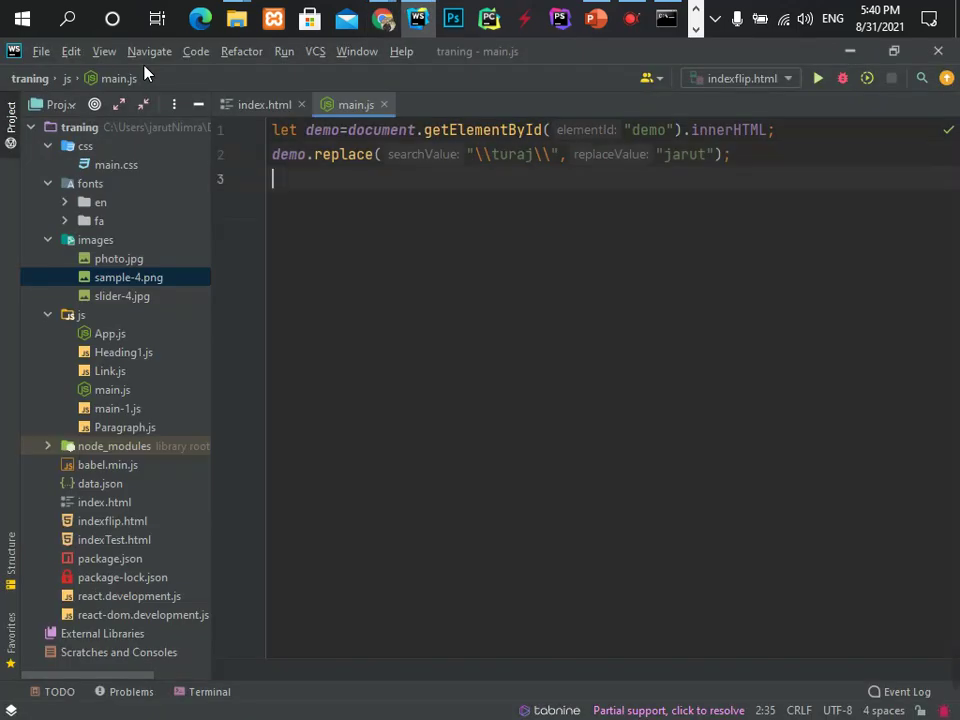
{"action": "type", "text": "cons"}
{"action": "key", "text": "Return"}
{"action": "type", "text": ".log("}
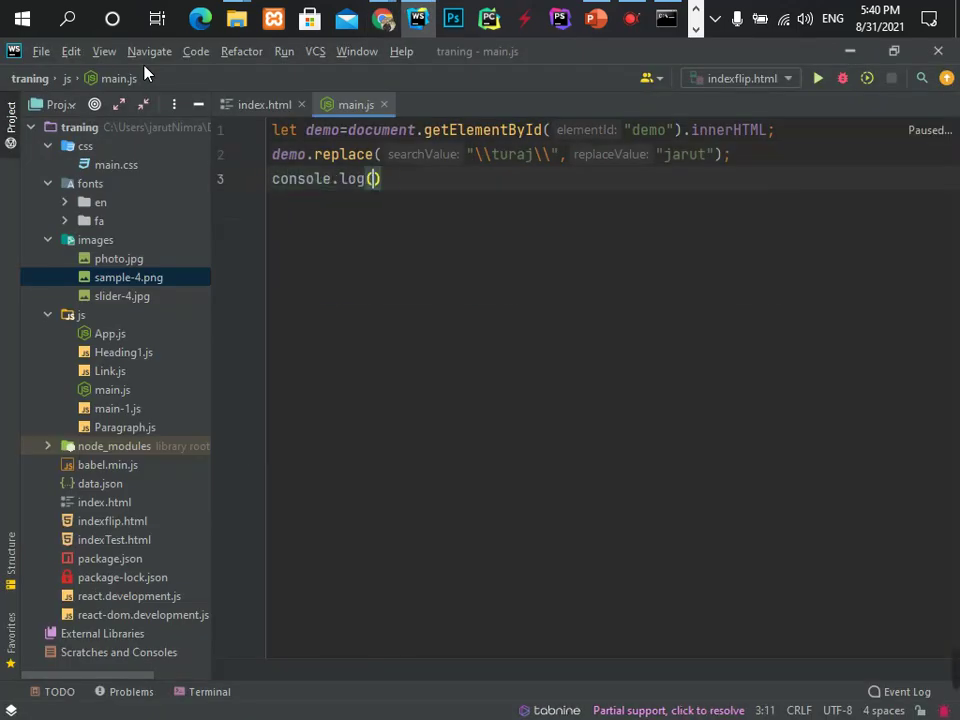
{"action": "type", "text": "dw"}
{"action": "key", "text": "BackSpace"}
{"action": "key", "text": "BackSpace"}
{"action": "type", "text": "demo"}
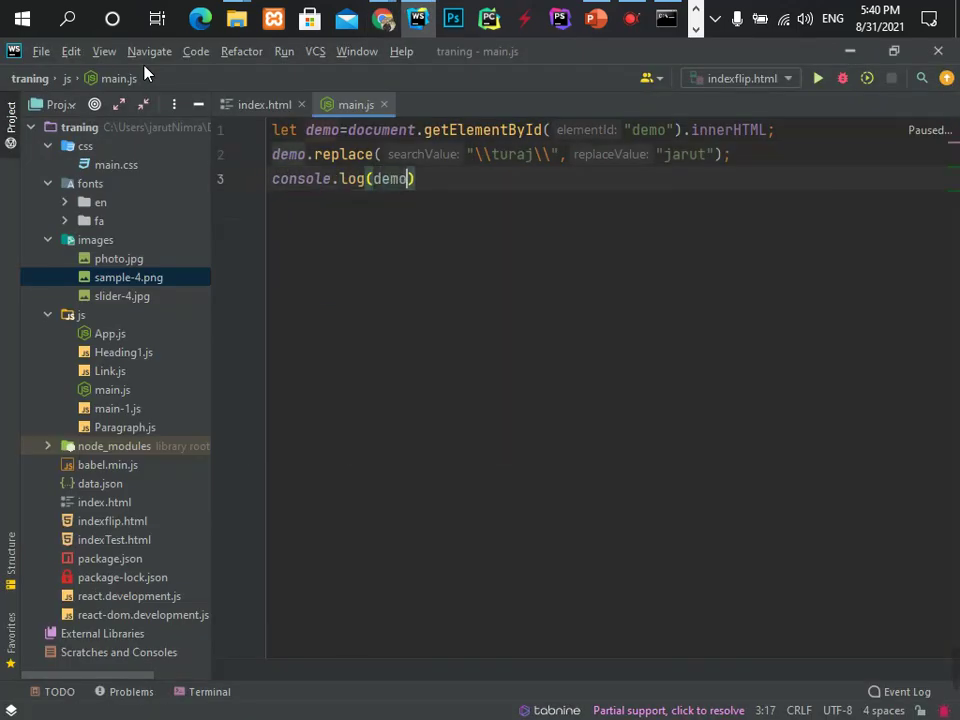
{"action": "key", "text": "alt+Tab"}
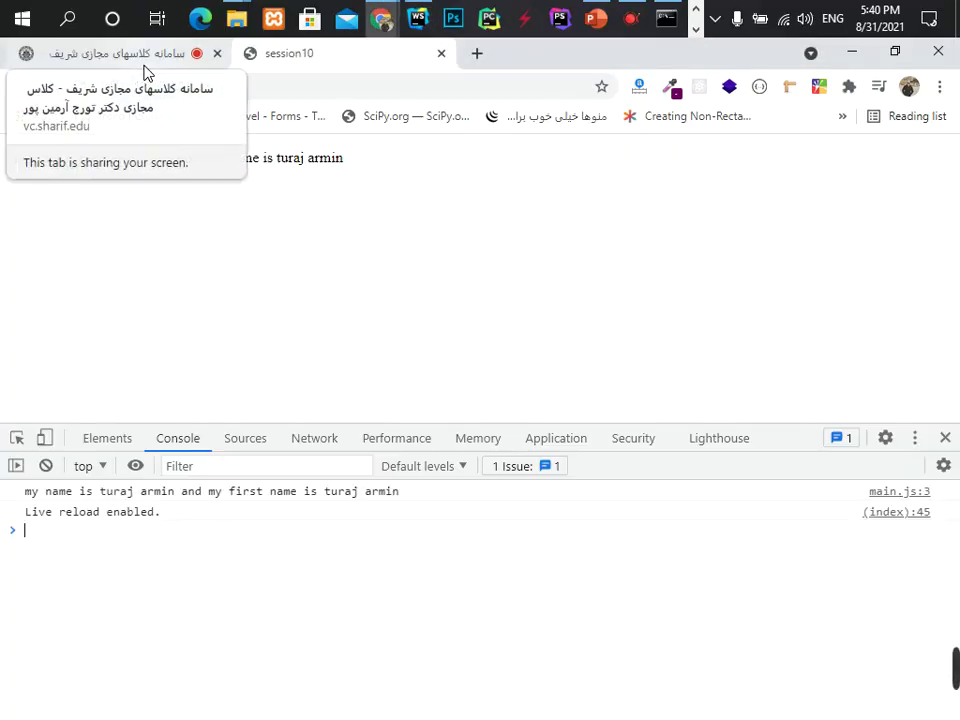
{"action": "key", "text": "alt+Tab"}
{"action": "key", "text": "alt+Tab"}
{"action": "key", "text": "Tab"}
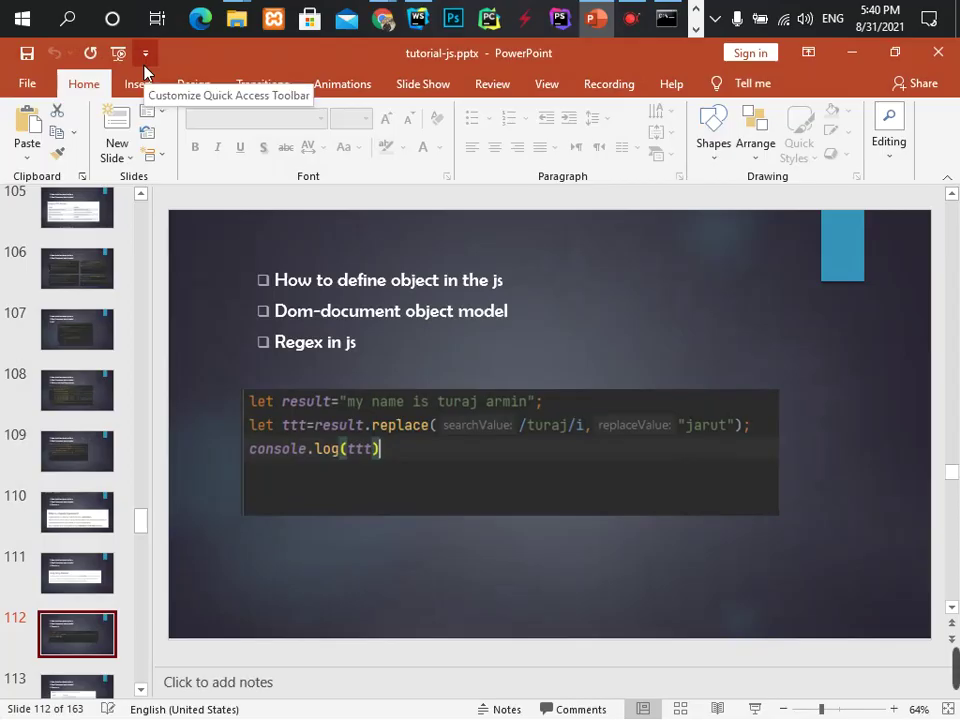
Replace the quoted, escaped name on line 2 with the regex literal /turaj/
{"action": "key", "text": "alt+Tab"}
{"action": "key", "text": "Up"}
{"action": "key", "text": "shift+Left"}
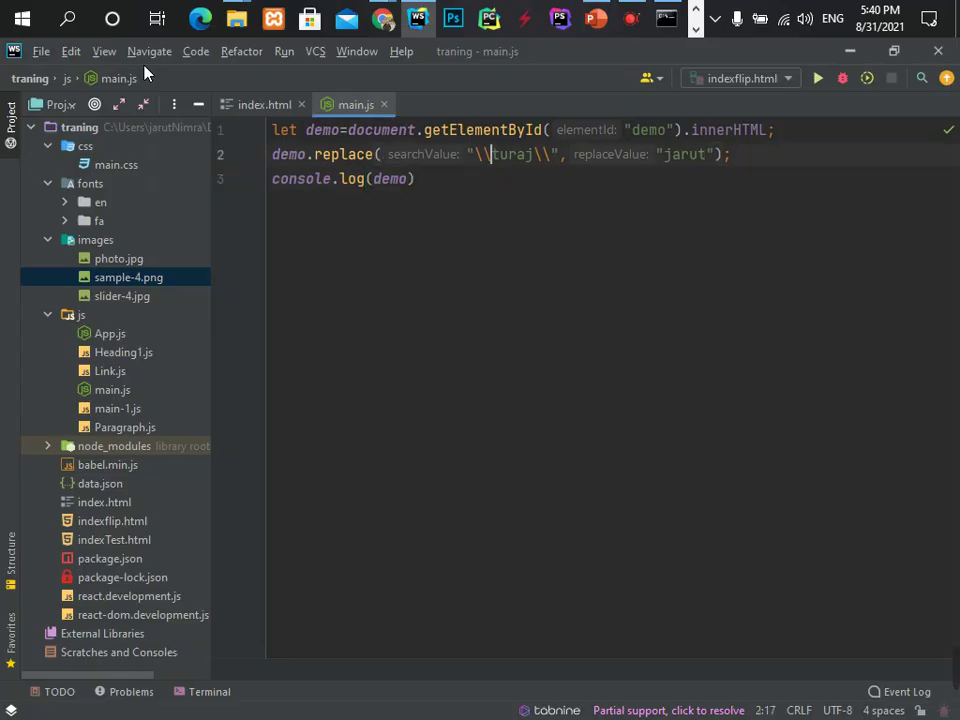
{"action": "key", "text": "shift+Left"}
{"action": "key", "text": "shift+Left"}
{"action": "key", "text": "shift+Left"}
{"action": "key", "text": "BackSpace"}
{"action": "type", "text": "/"}
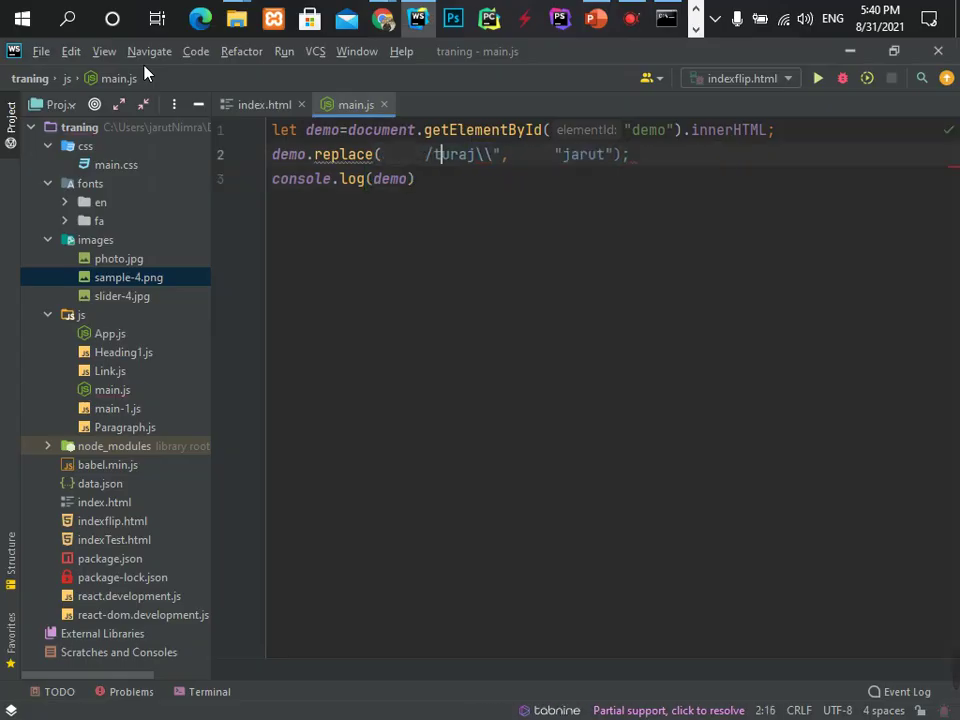
{"action": "key", "text": "Right"}
{"action": "key", "text": "Right"}
{"action": "key", "text": "Right"}
{"action": "key", "text": "shift+Left"}
{"action": "key", "text": "shift+Left"}
{"action": "key", "text": "shift+Left"}
{"action": "type", "text": "/"}
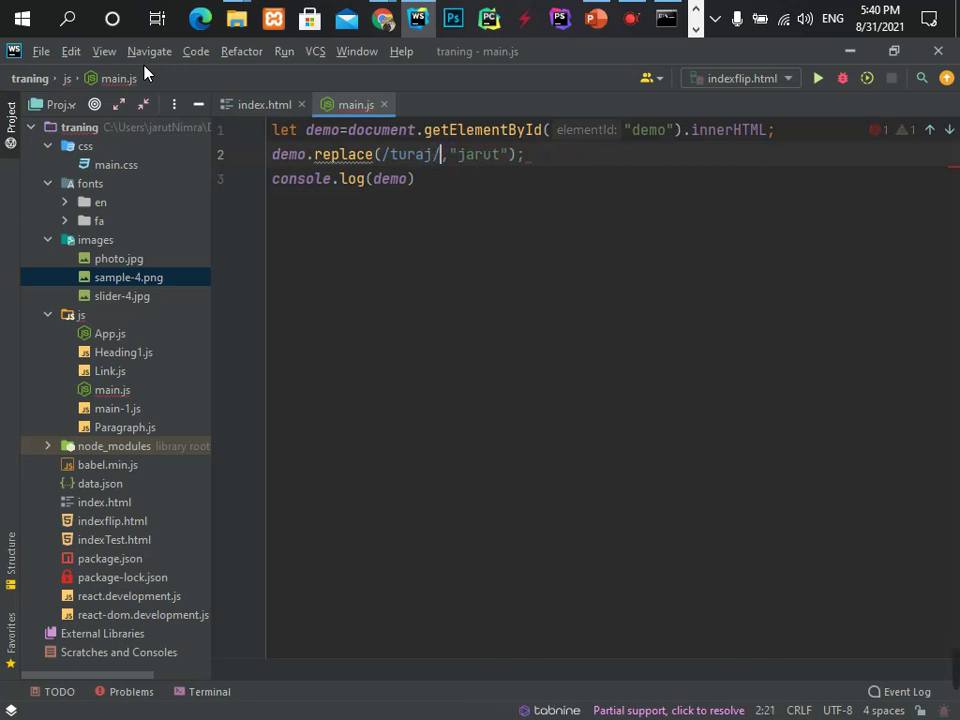
Step through the /turaj/ pattern inside the replace call
{"action": "key", "text": "Left"}
{"action": "key", "text": "Left"}
{"action": "key", "text": "ctrl+Left"}
{"action": "key", "text": "ctrl+Left"}
{"action": "key", "text": "ctrl+Left"}
{"action": "key", "text": "ctrl+Left"}
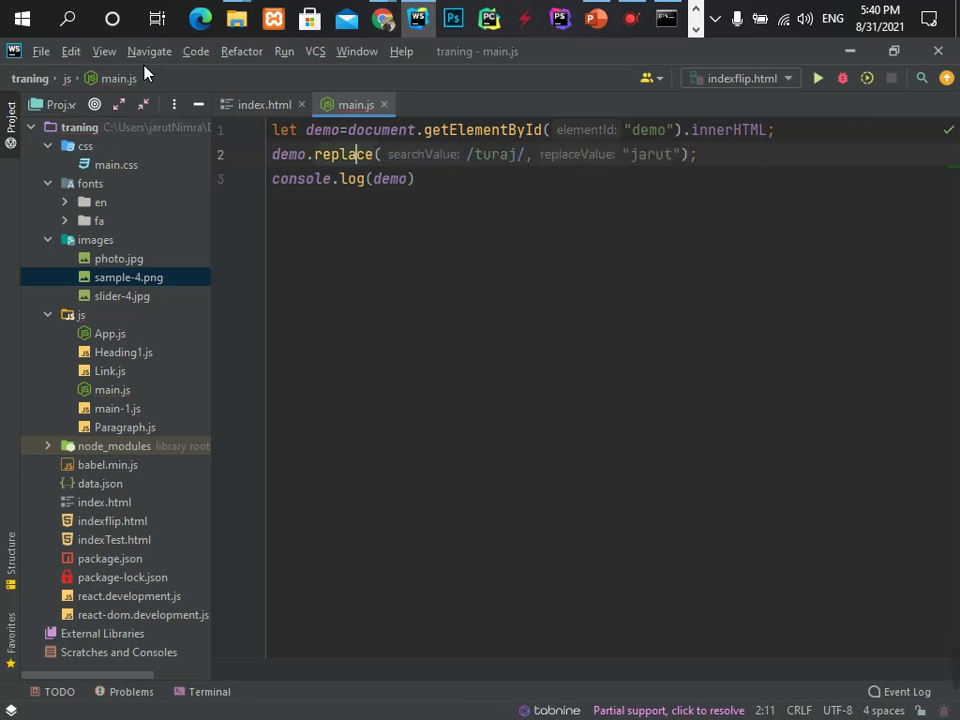
{"action": "key", "text": "Right"}
{"action": "key", "text": "Right"}
{"action": "key", "text": "Right"}
{"action": "key", "text": "Right"}
{"action": "key", "text": "shift+Right"}
{"action": "key", "text": "shift+Right"}
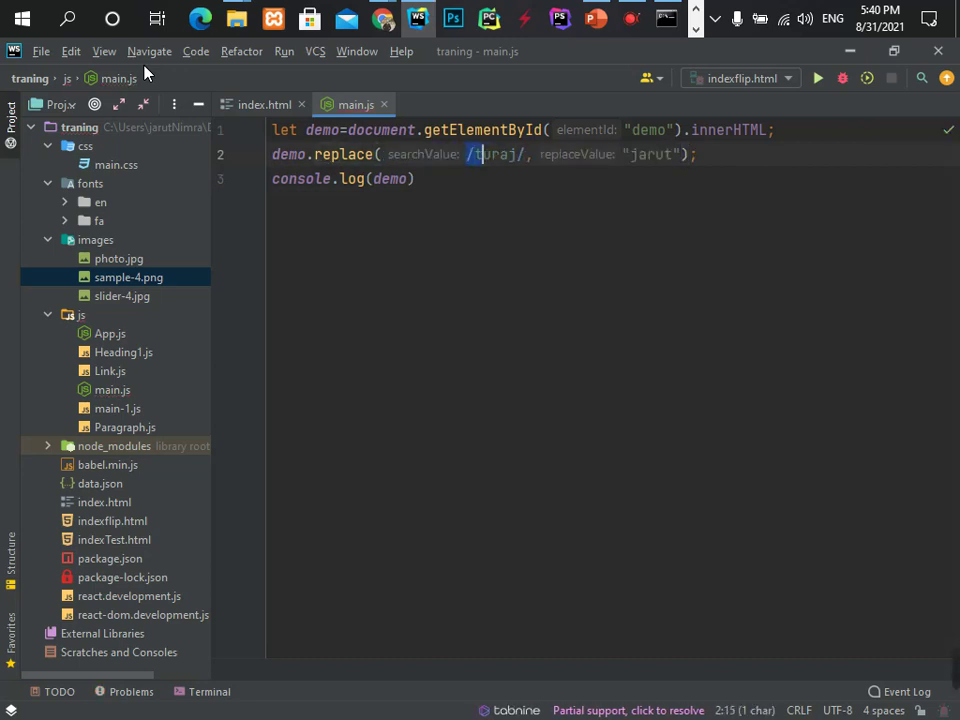
{"action": "key", "text": "shift+Right"}
{"action": "key", "text": "shift+Right"}
{"action": "key", "text": "shift+Right"}
{"action": "key", "text": "shift+Left"}
{"action": "key", "text": "shift+Left"}
{"action": "key", "text": "shift+Left"}
{"action": "key", "text": "shift+Left"}
{"action": "key", "text": "shift+Left"}
{"action": "key", "text": "shift+Left"}
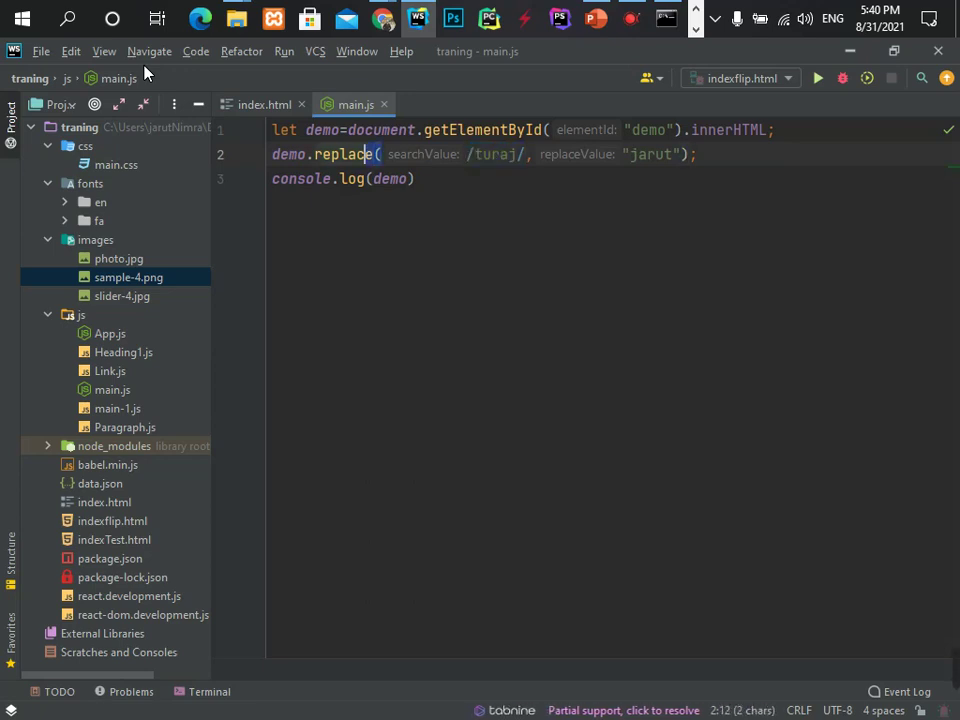
{"action": "key", "text": "Right"}
{"action": "key", "text": "Right"}
{"action": "key", "text": "Left"}
{"action": "key", "text": "shift+Right"}
{"action": "key", "text": "shift+Right"}
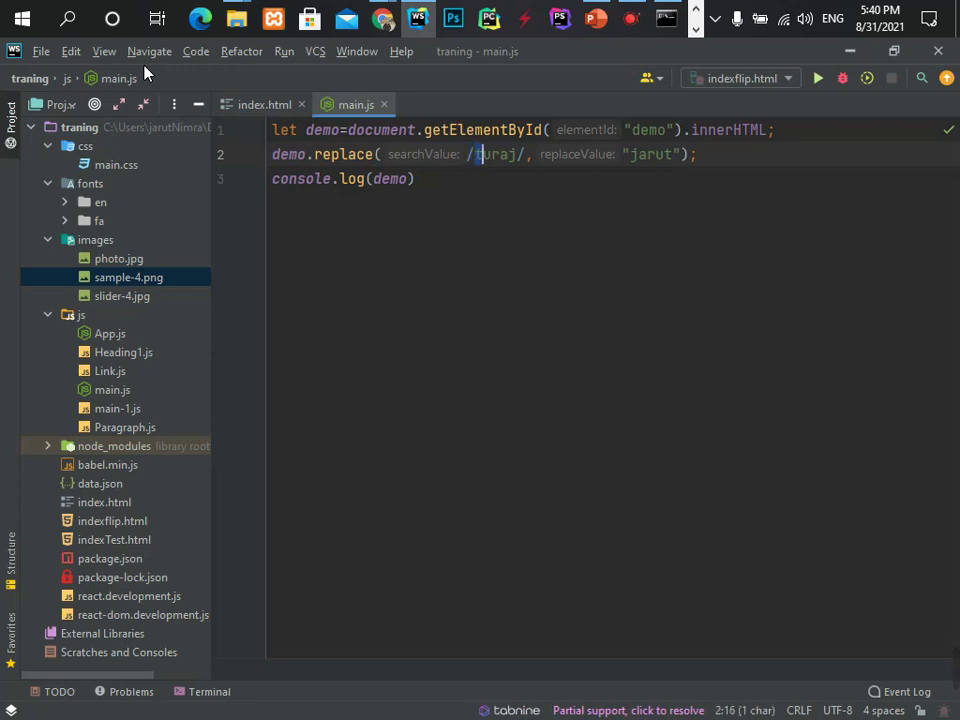
{"action": "key", "text": "shift+Right"}
{"action": "key", "text": "shift+Right"}
{"action": "key", "text": "Right"}
{"action": "key", "text": "Right"}
{"action": "key", "text": "shift+Right"}
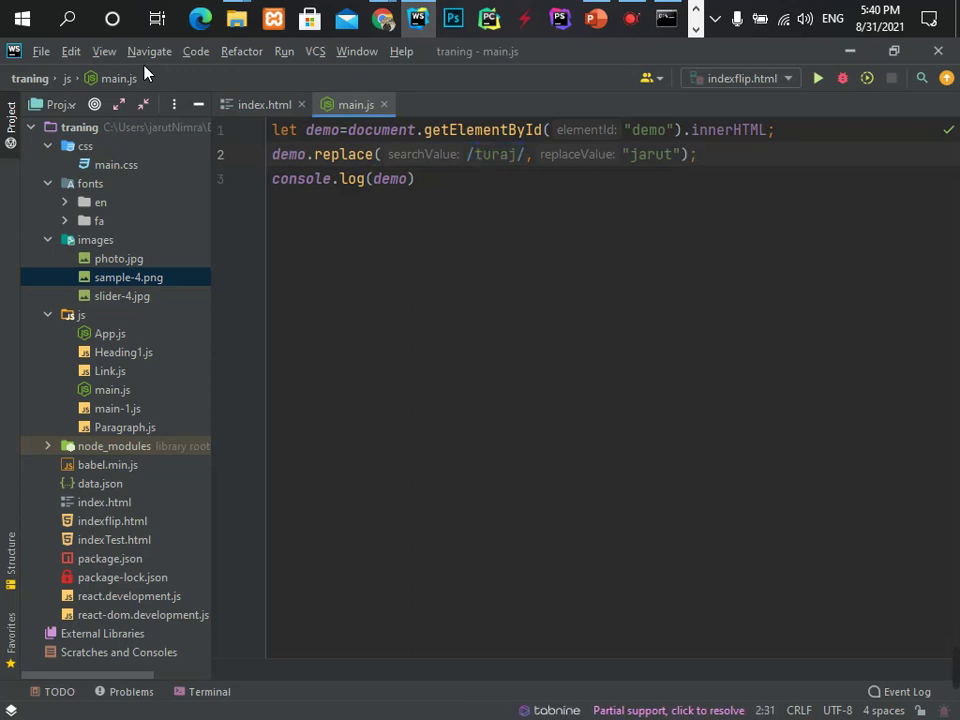
Reload the session10 page in Chrome, recheck line 2, then bring up slide 112
{"action": "key", "text": "alt+Tab"}
{"action": "key", "text": "alt+Tab"}
{"action": "key", "text": "alt+Tab"}
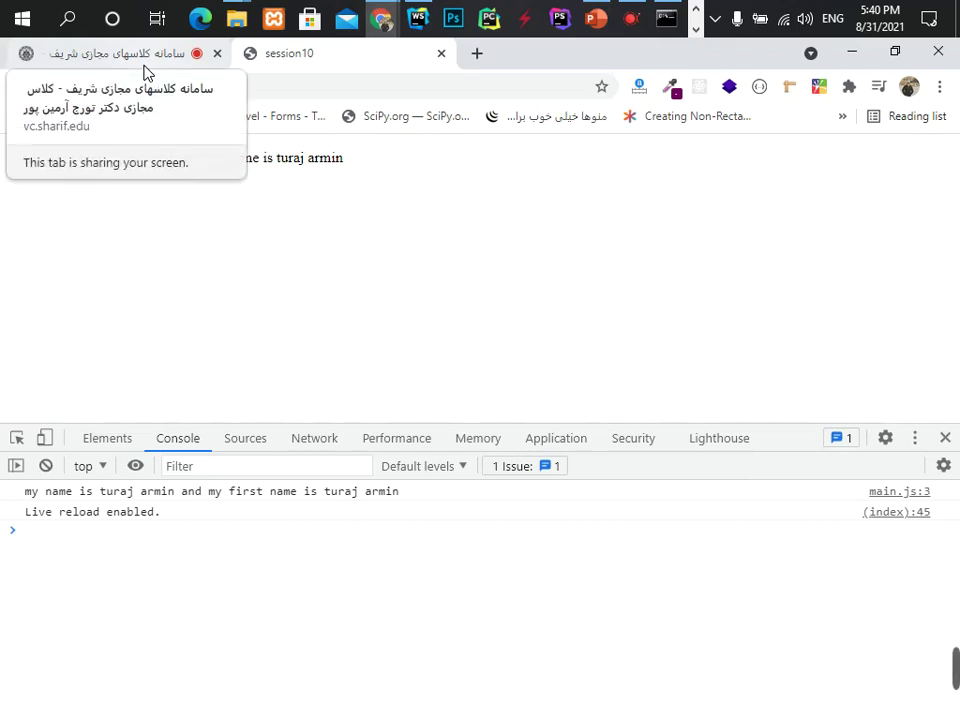
{"action": "key", "text": "ctrl+r"}
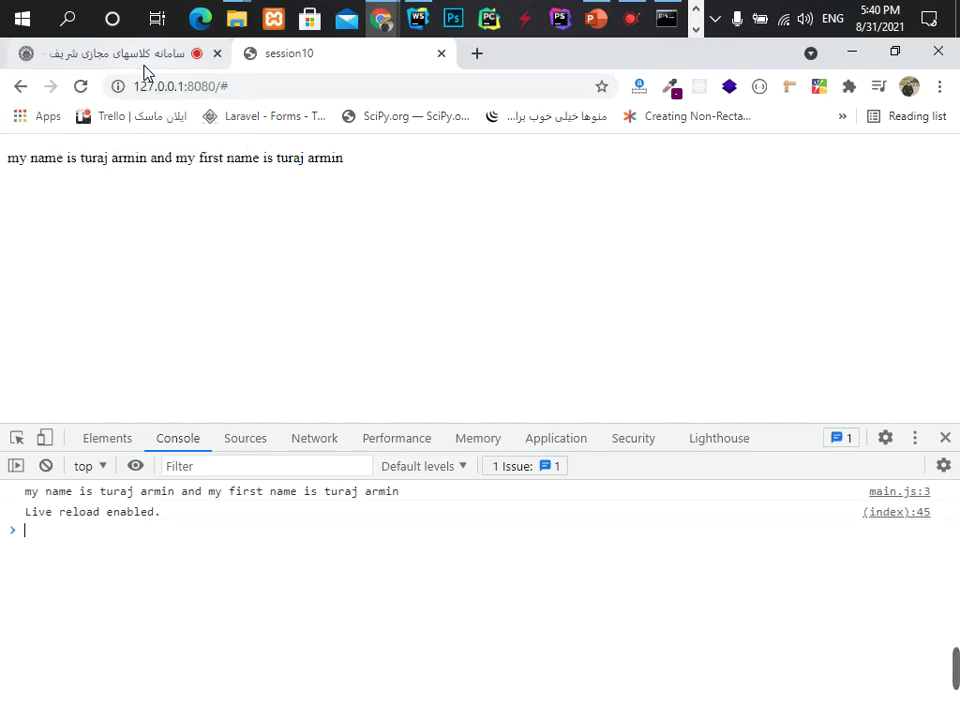
{"action": "key", "text": "alt+Tab"}
{"action": "key", "text": "alt+Tab"}
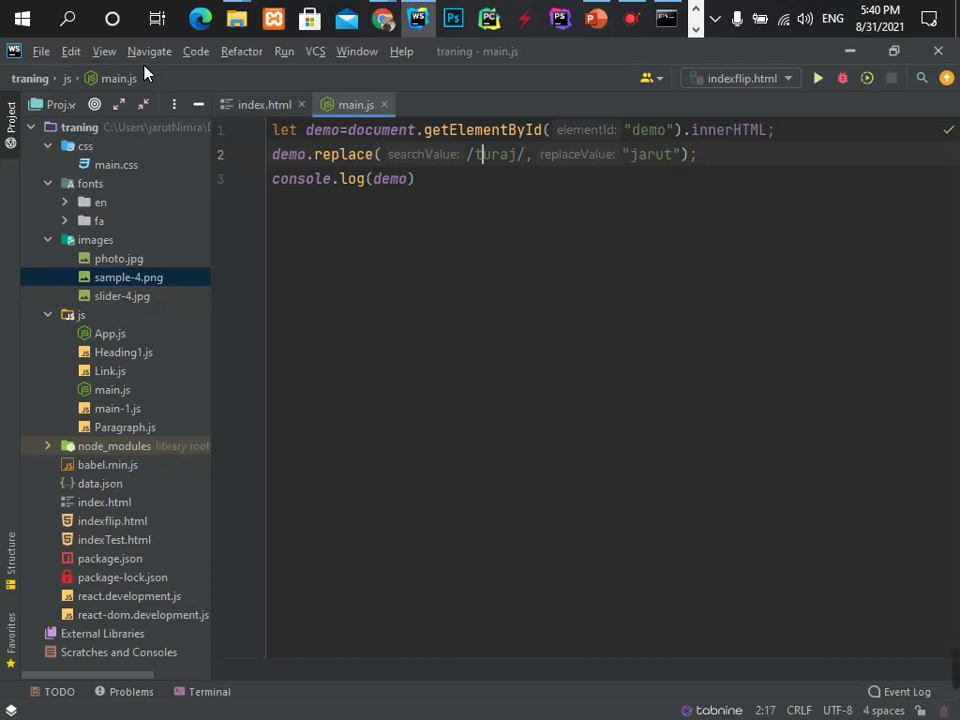
{"action": "key", "text": "Home"}
{"action": "key", "text": "Right"}
{"action": "key", "text": "Right"}
{"action": "key", "text": "Right"}
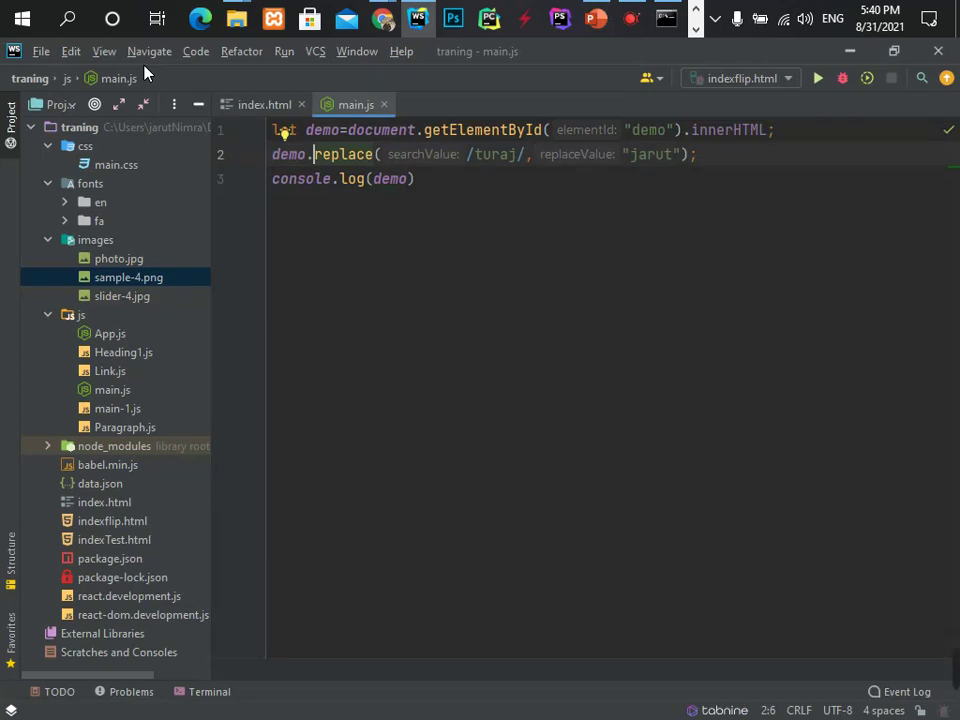
{"action": "key", "text": "End"}
{"action": "key", "text": "alt+Tab"}
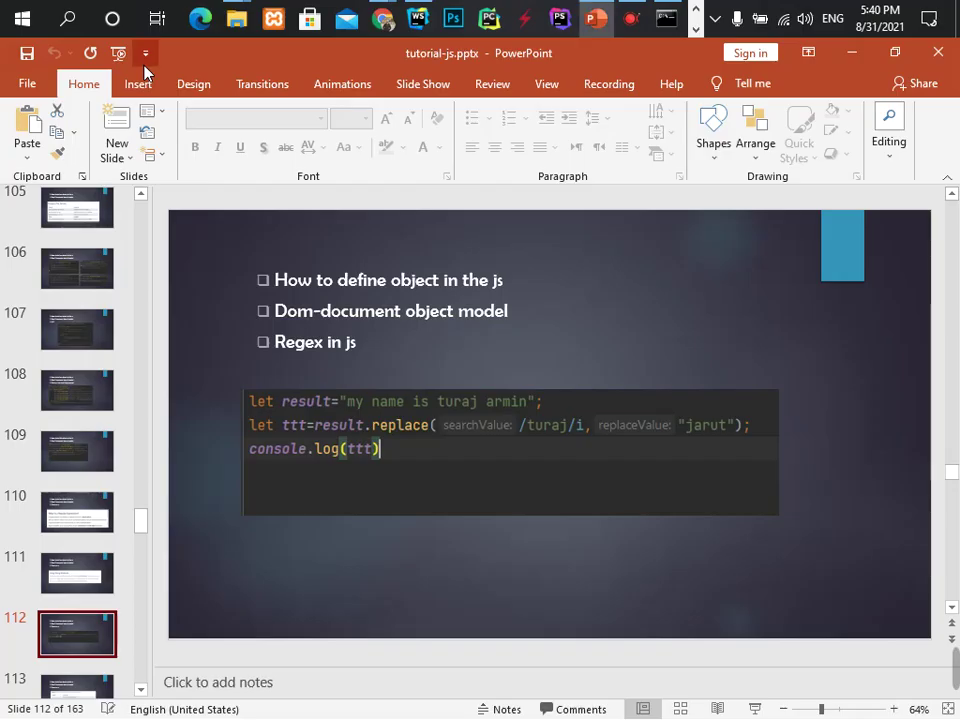
Remove the old console.log line from main.js
{"action": "key", "text": "alt+Tab"}
{"action": "key", "text": "Up"}
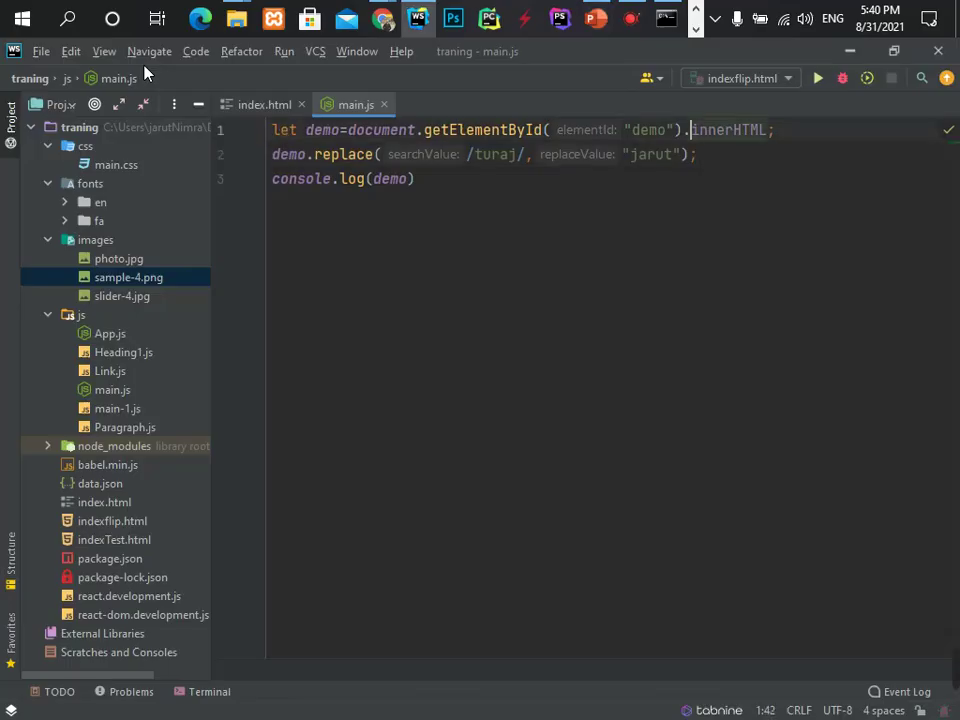
{"action": "key", "text": "Left"}
{"action": "key", "text": "Left"}
{"action": "key", "text": "Left"}
{"action": "key", "text": "Left"}
{"action": "key", "text": "Left"}
{"action": "key", "text": "Left"}
{"action": "key", "text": "Left"}
{"action": "key", "text": "Left"}
{"action": "key", "text": "Left"}
{"action": "key", "text": "Left"}
{"action": "key", "text": "Left"}
{"action": "key", "text": "Left"}
{"action": "key", "text": "Down"}
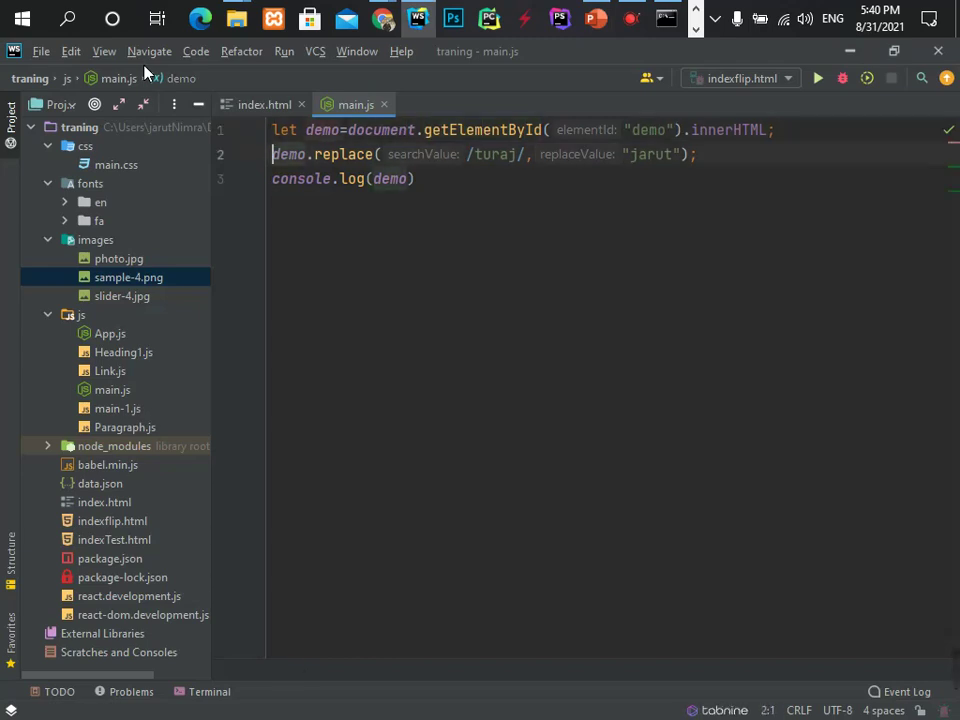
{"action": "key", "text": "Up"}
{"action": "key", "text": "Down"}
{"action": "key", "text": "Down"}
{"action": "key", "text": "End"}
{"action": "key", "text": "shift+Left"}
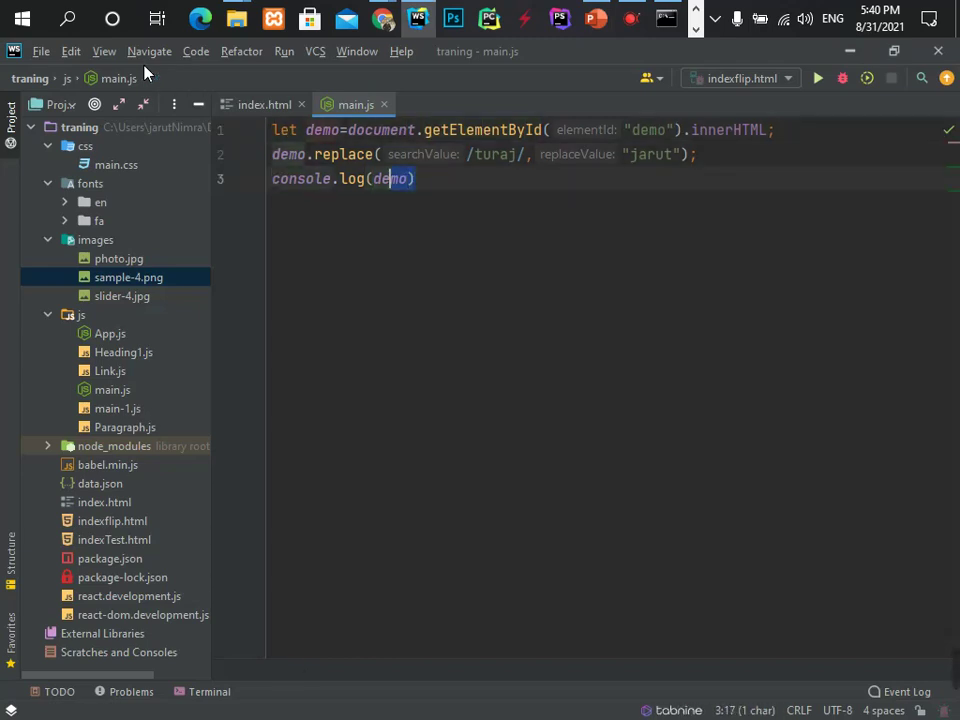
{"action": "key", "text": "shift+Left"}
{"action": "key", "text": "shift+Left"}
{"action": "key", "text": "shift+Left"}
Delete the old replace statement on line 2
{"action": "key", "text": "shift+Left"}
{"action": "key", "text": "shift+Left"}
{"action": "key", "text": "BackSpace"}
{"action": "key", "text": "shift+Up"}
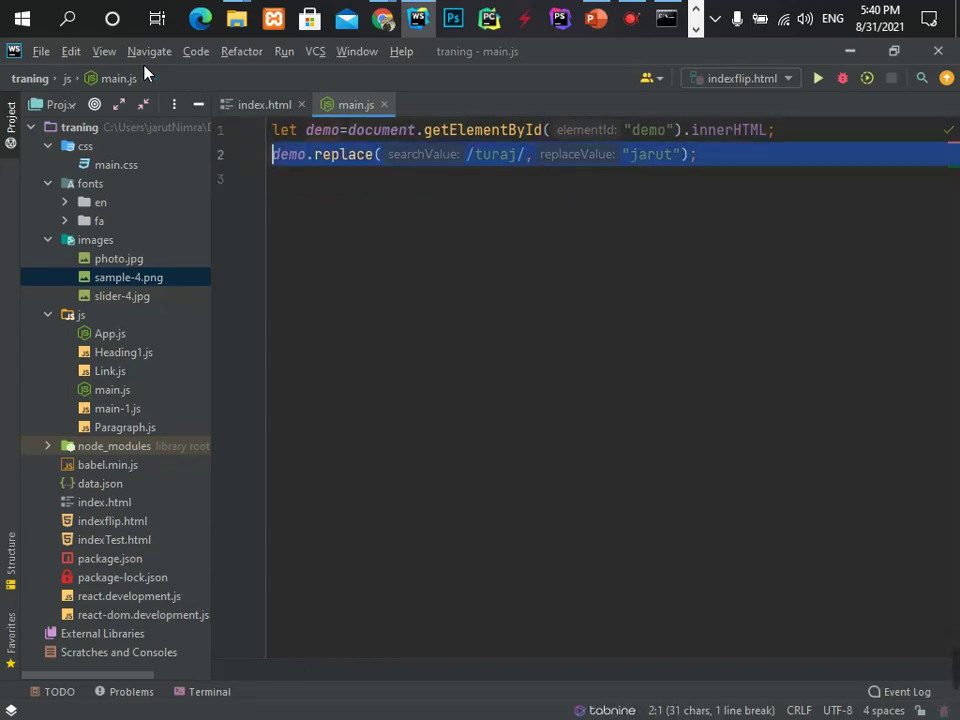
{"action": "key", "text": "shift+Up"}
{"action": "key", "text": "shift+Down"}
{"action": "key", "text": "shift+End"}
{"action": "key", "text": "shift+Left"}
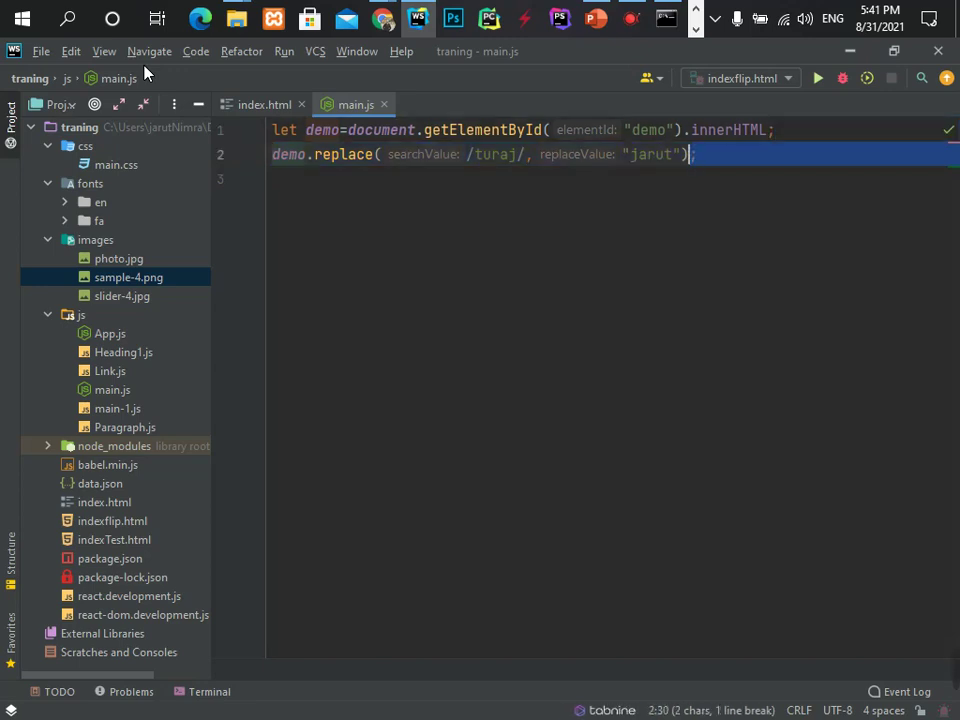
{"action": "key", "text": "Left"}
{"action": "key", "text": "shift+Left"}
{"action": "key", "text": "shift+Left"}
{"action": "key", "text": "shift+Left"}
{"action": "key", "text": "shift+Left"}
{"action": "key", "text": "shift+Up"}
{"action": "key", "text": "shift+End"}
{"action": "key", "text": "shift+Left"}
{"action": "key", "text": "shift+Left"}
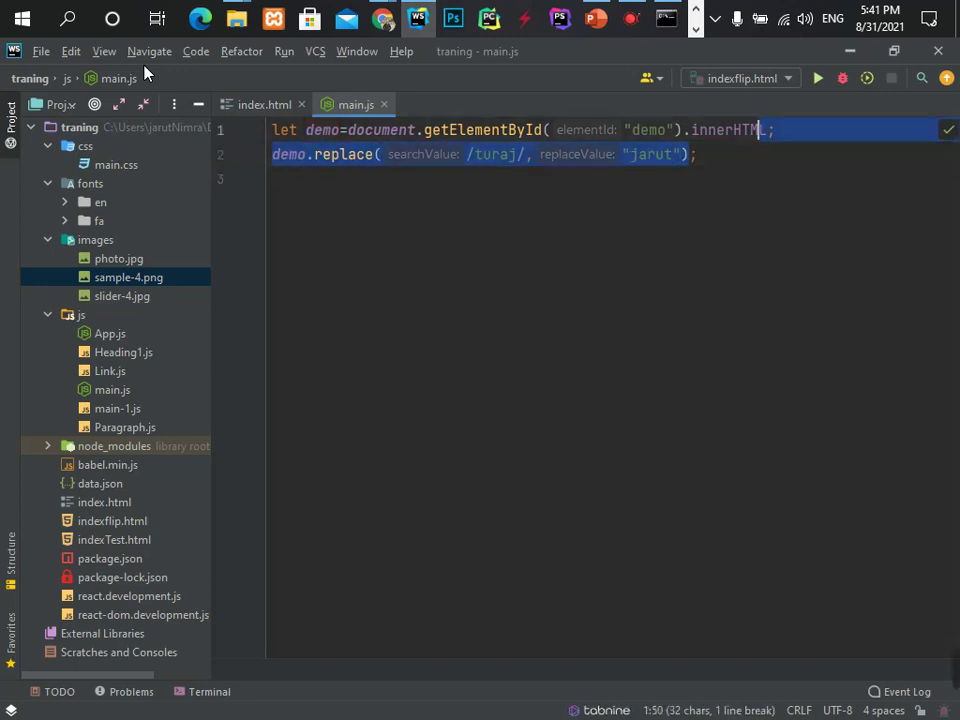
{"action": "key", "text": "shift+Right"}
{"action": "key", "text": "shift+Right"}
{"action": "key", "text": "shift+Right"}
{"action": "key", "text": "BackSpace"}
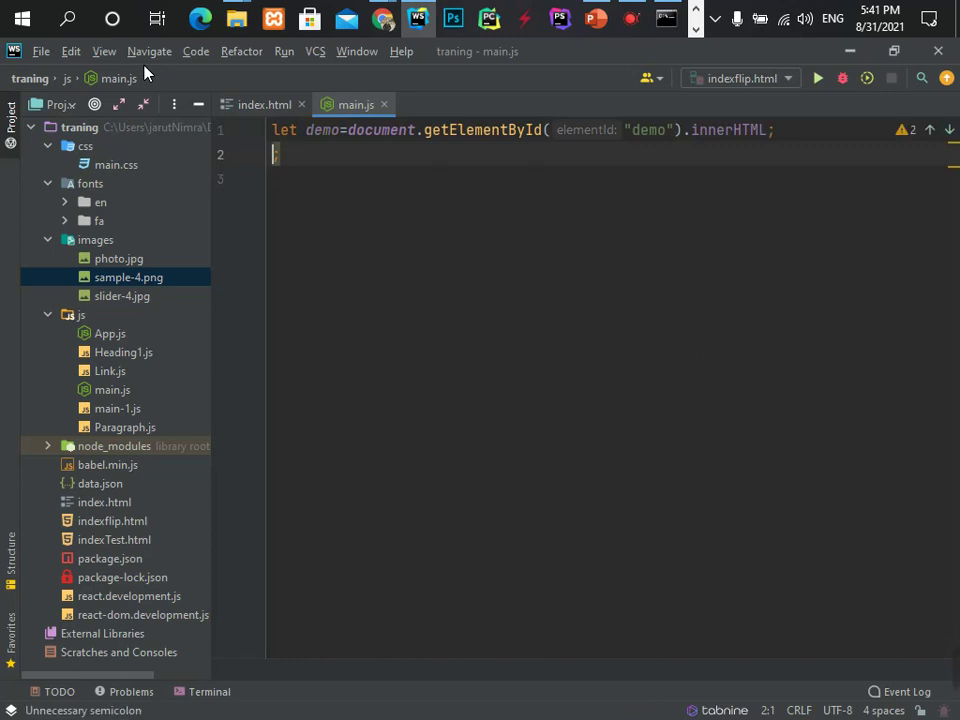
Write console.log(demo.replace(/turaj/,"jarut")) on line 2
{"action": "type", "text": "console.l"}
{"action": "key", "text": "Return"}
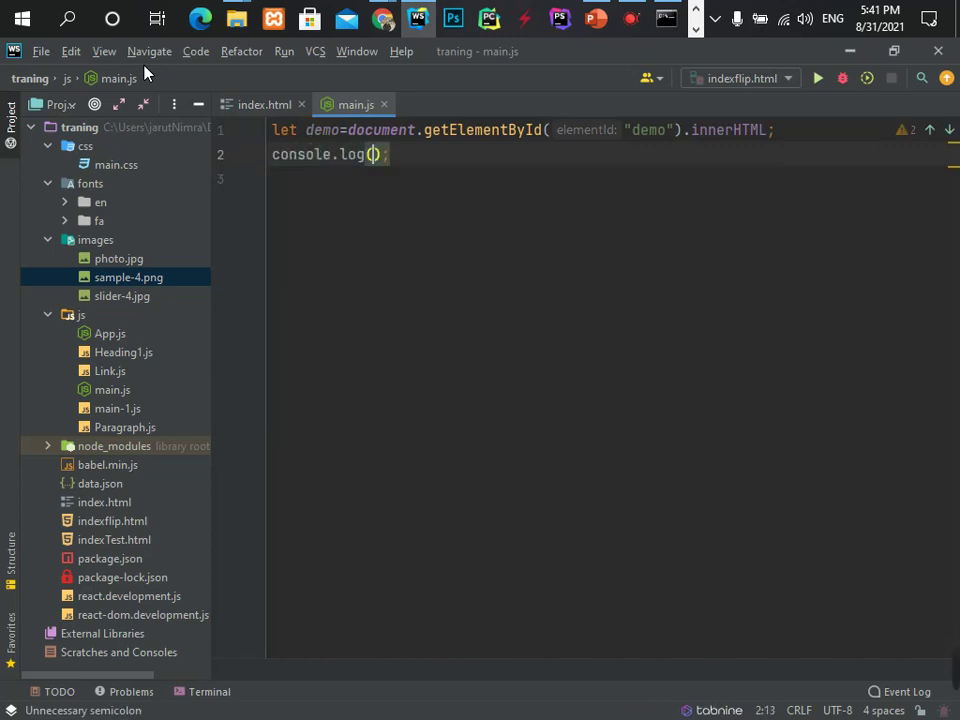
{"action": "type", "text": "demo.replace(/turaj/,\"jarut\")"}
{"action": "key", "text": "End"}
In Chrome's console, select jarut in the output where only the first turaj changed
{"action": "key", "text": "alt+Tab"}
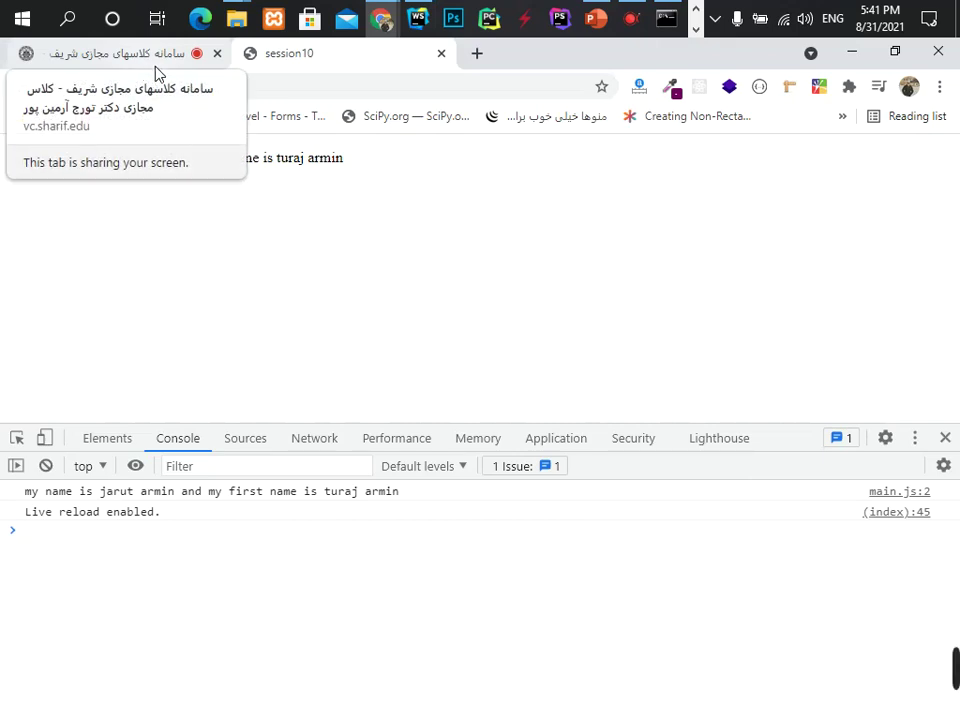
{"action": "triple_click", "coordinate": [107, 494]}
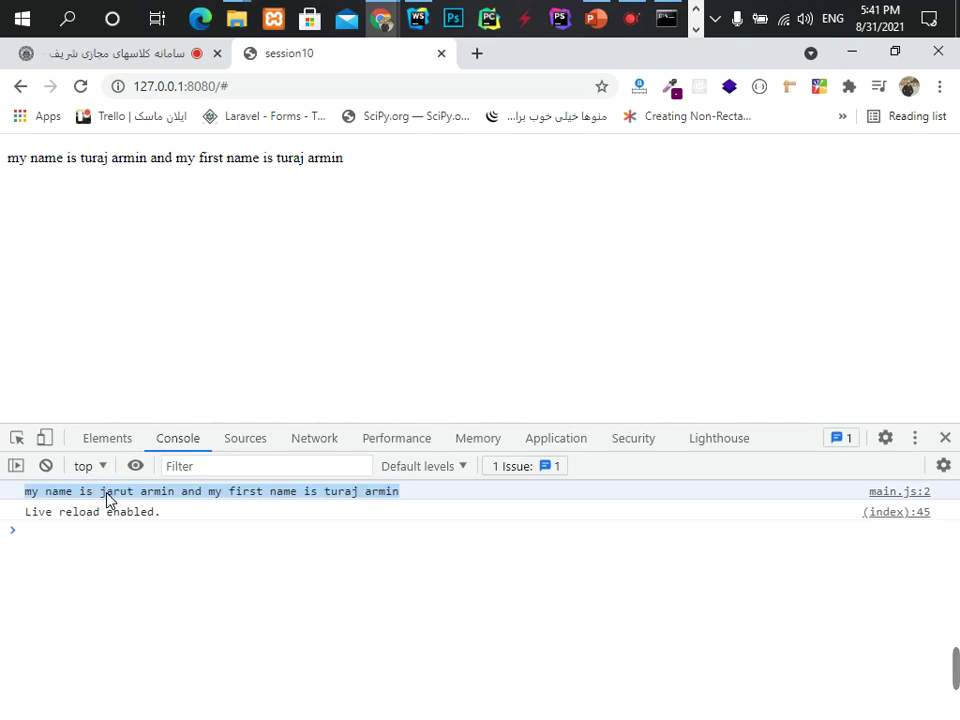
{"action": "double_click", "coordinate": [107, 494]}
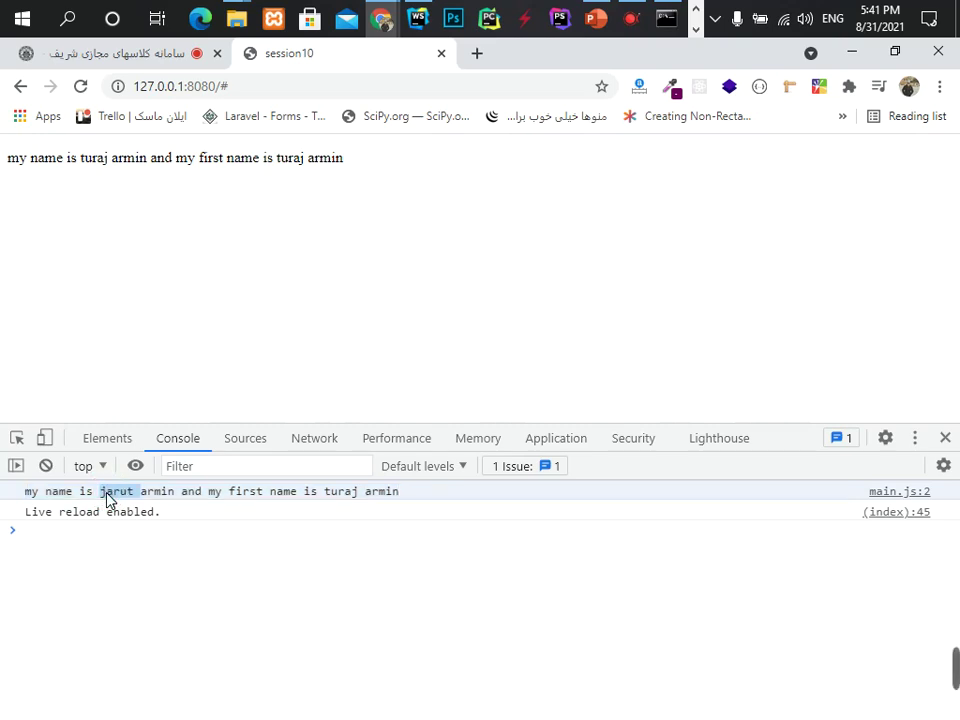
Highlight the /turaj/ pattern inside the replace call in main.js
{"action": "key", "text": "alt+Tab"}
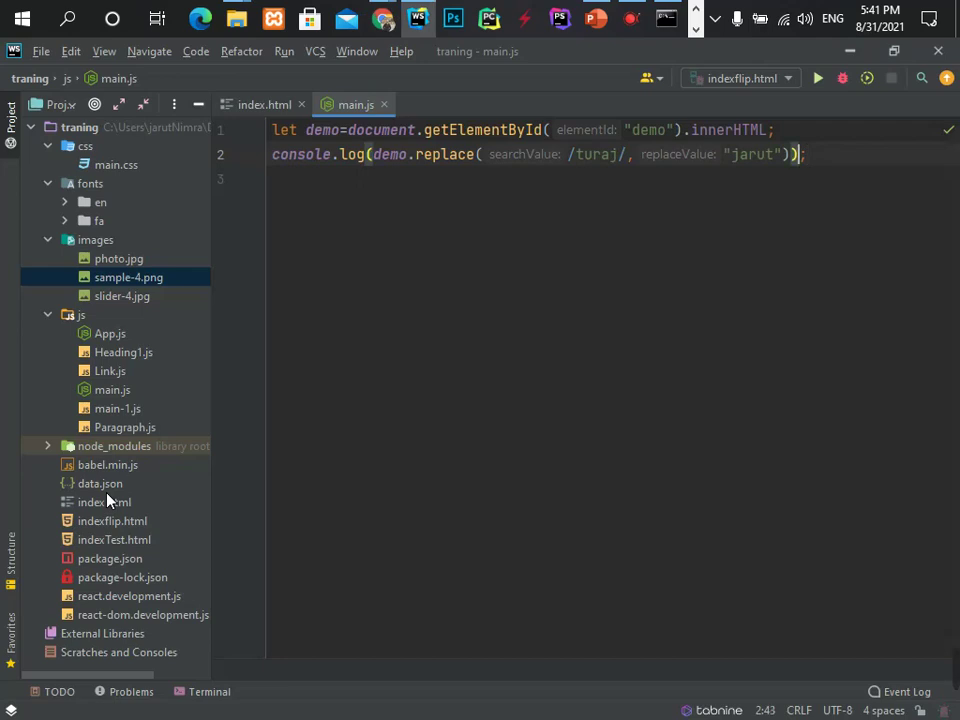
{"action": "key", "text": "Left"}
{"action": "key", "text": "Left"}
{"action": "key", "text": "Left"}
{"action": "key", "text": "Left"}
{"action": "key", "text": "Left"}
{"action": "key", "text": "Left"}
{"action": "key", "text": "Left"}
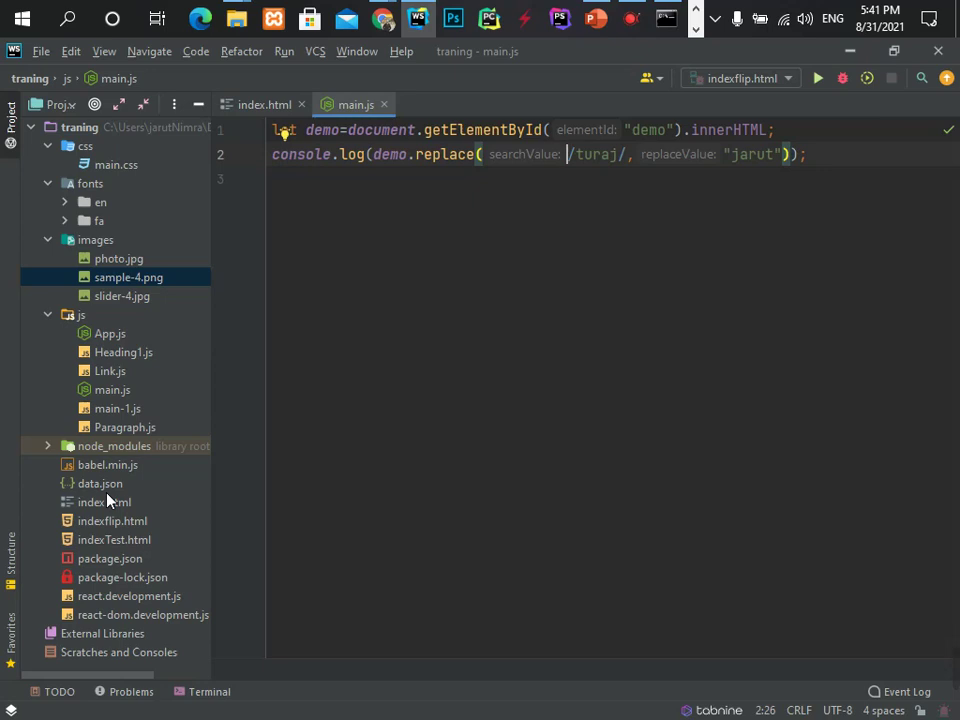
{"action": "key", "text": "shift+Right"}
{"action": "key", "text": "shift+Right"}
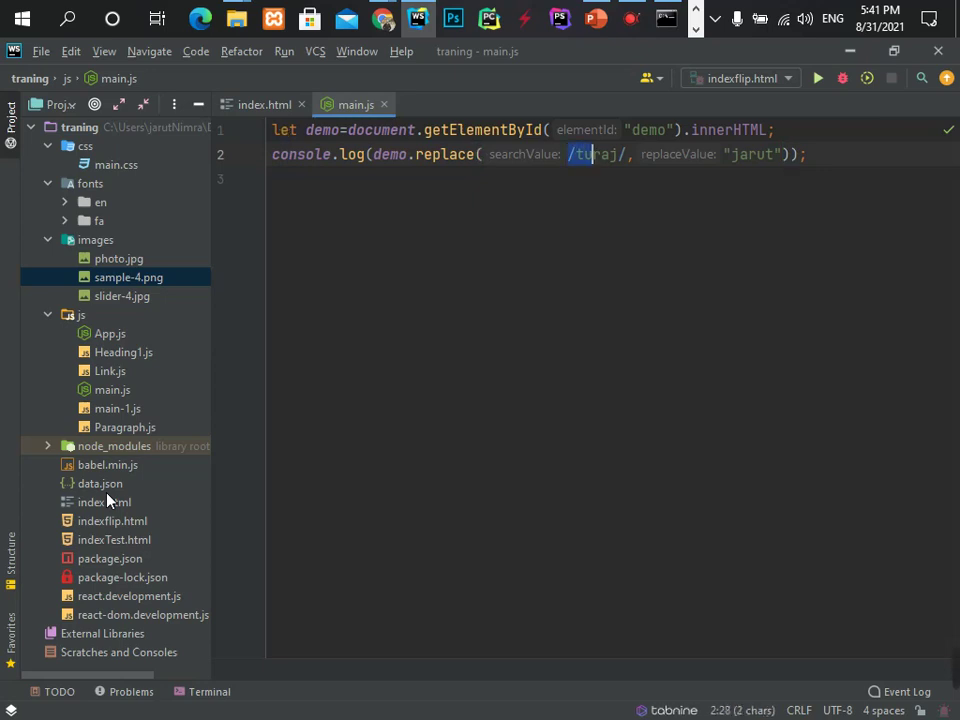
{"action": "key", "text": "shift+Right"}
{"action": "key", "text": "shift+Right"}
{"action": "key", "text": "shift+Right"}
{"action": "key", "text": "shift+Right"}
{"action": "key", "text": "shift+Right"}
{"action": "key", "text": "Left"}
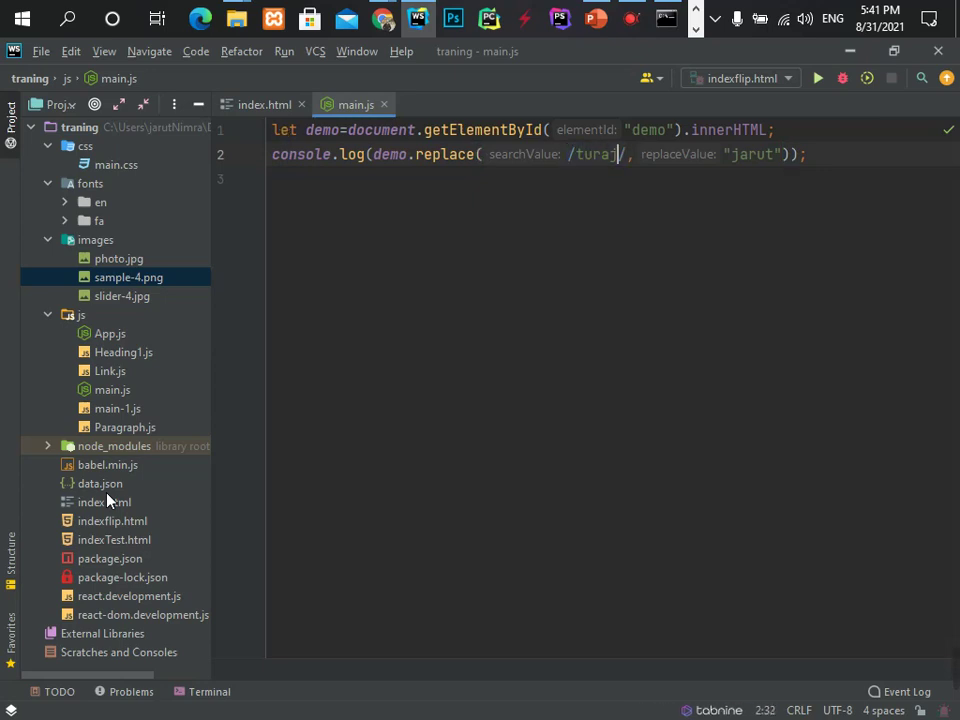
{"action": "key", "text": "Left"}
{"action": "key", "text": "Left"}
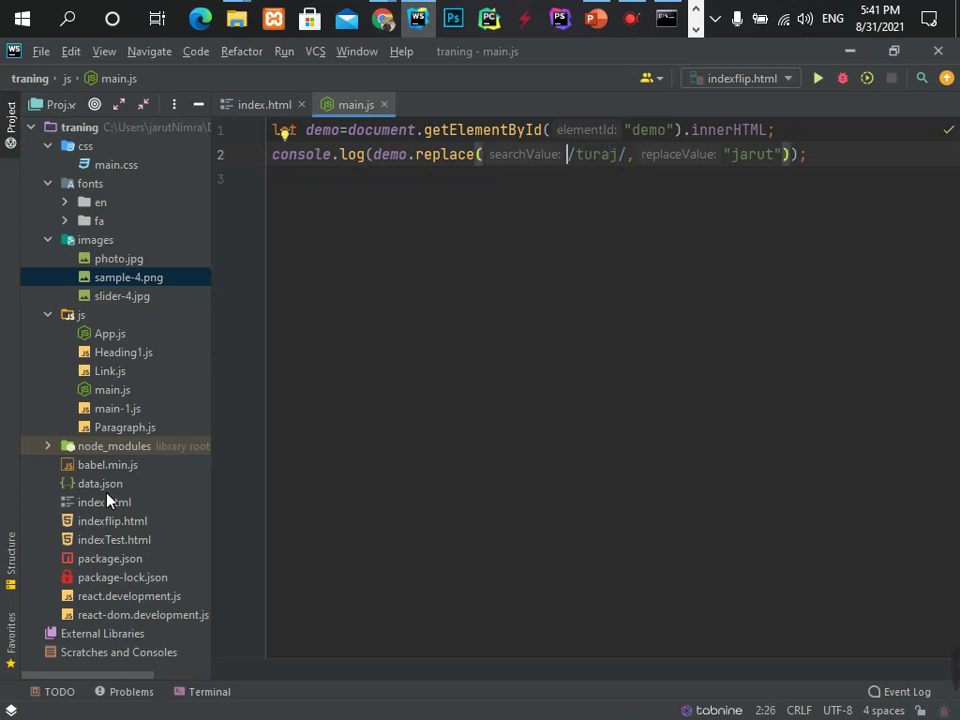
{"action": "key", "text": "Right"}
{"action": "key", "text": "shift+Right"}
{"action": "key", "text": "shift+Right"}
{"action": "key", "text": "shift+Right"}
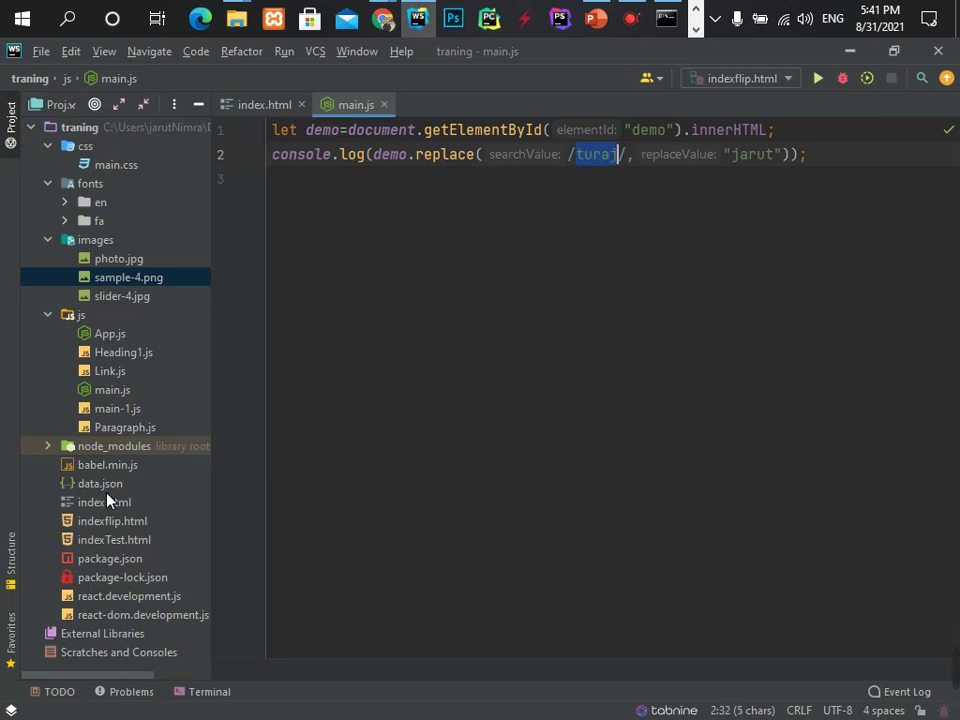
{"action": "key", "text": "Right"}
{"action": "key", "text": "shift+Right"}
{"action": "key", "text": "Right"}
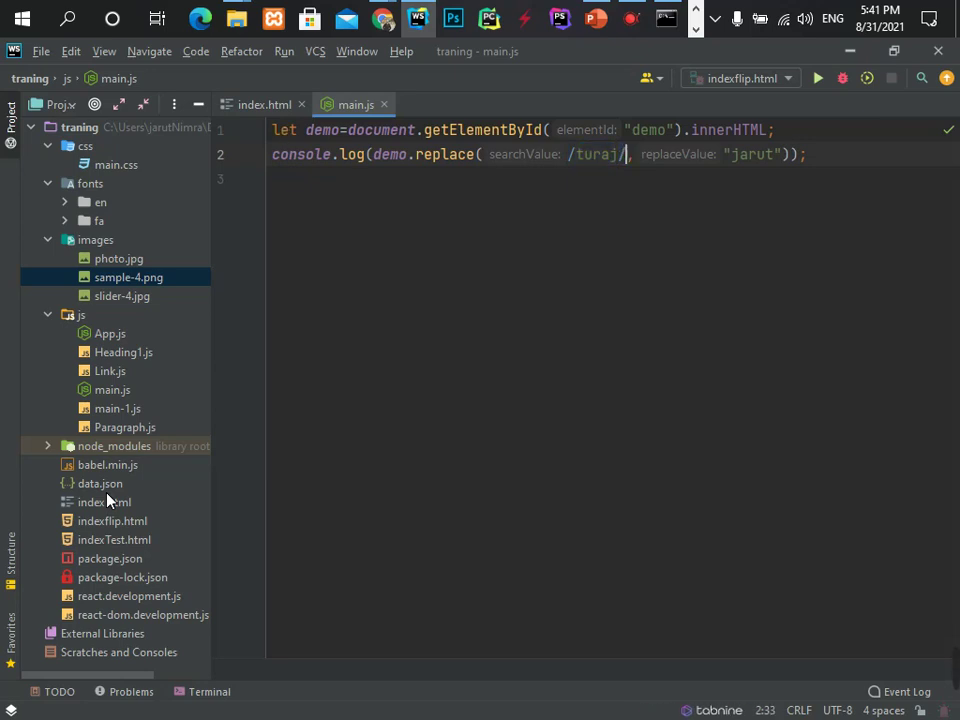
{"action": "key", "text": "shift+Left"}
{"action": "key", "text": "shift+Left"}
{"action": "key", "text": "shift+Left"}
{"action": "key", "text": "shift+Left"}
{"action": "key", "text": "shift+Left"}
{"action": "key", "text": "shift+Left"}
{"action": "key", "text": "shift+Left"}
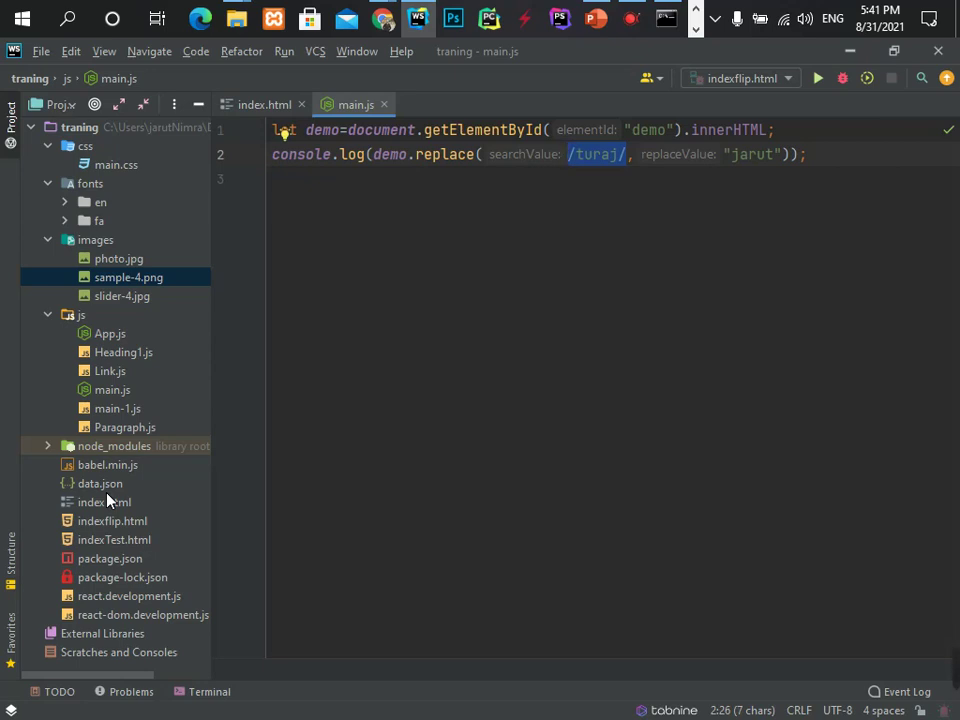
Insert a blank line after line 1, above the console.log call
{"action": "key", "text": "Up"}
{"action": "key", "text": "End"}
{"action": "key", "text": "Return"}
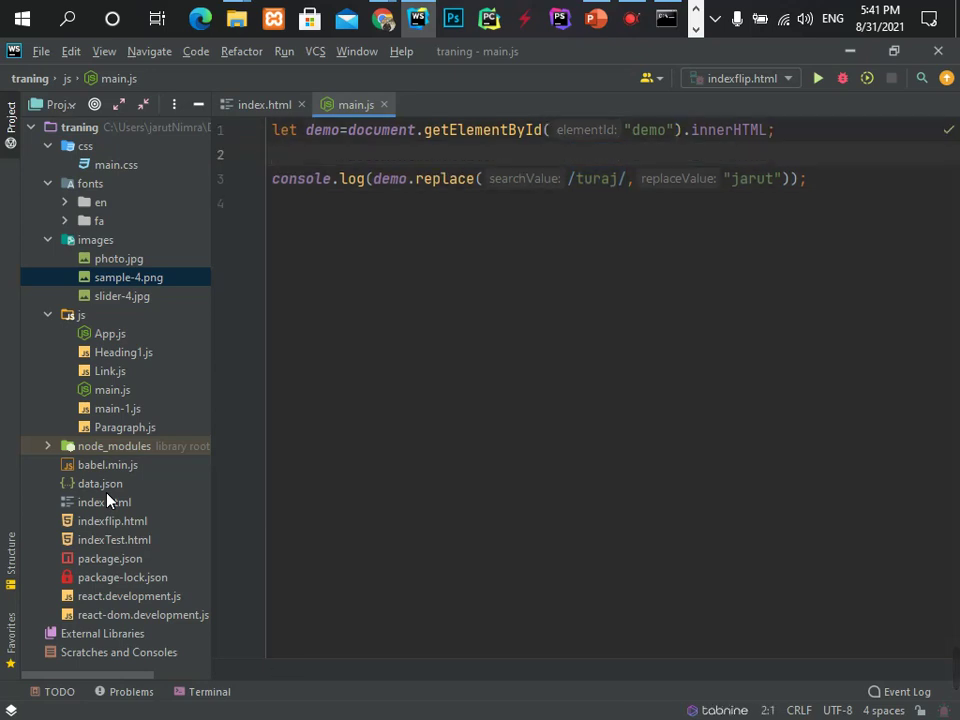
Pass through Chrome to the slides and advance to slide 113's modifiers table
{"action": "key", "text": "alt+Tab"}
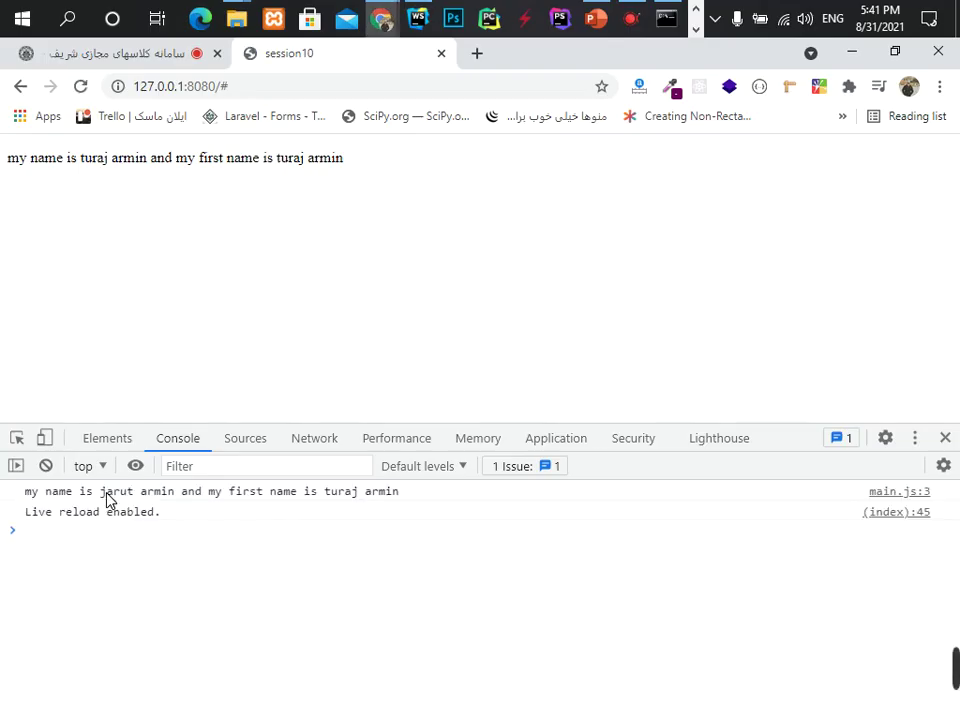
{"action": "key", "text": "alt+Tab"}
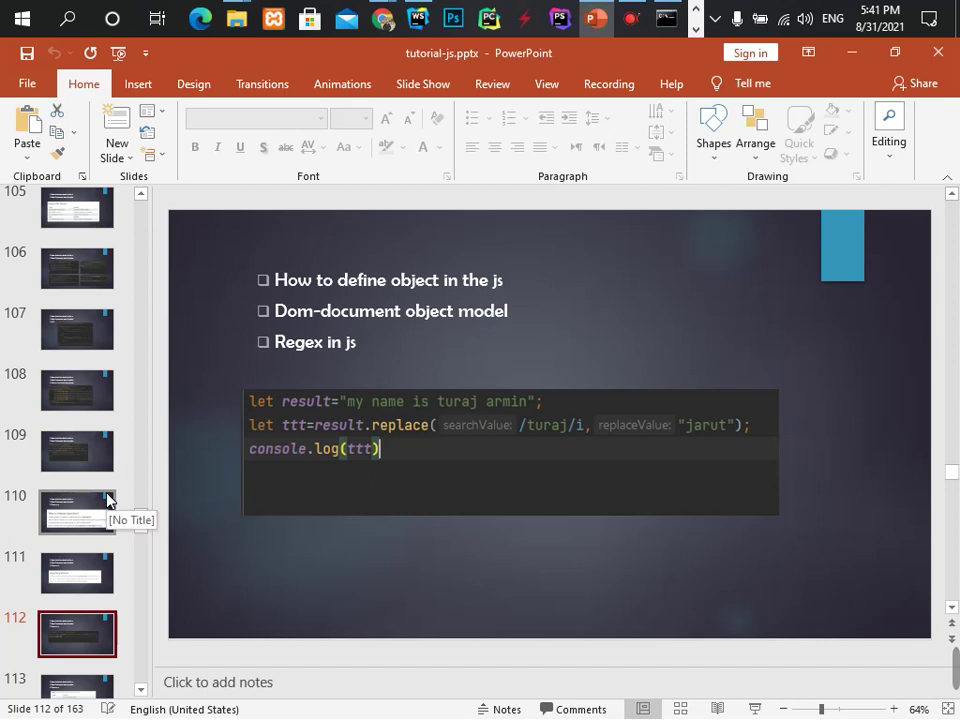
{"action": "key", "text": "Down"}
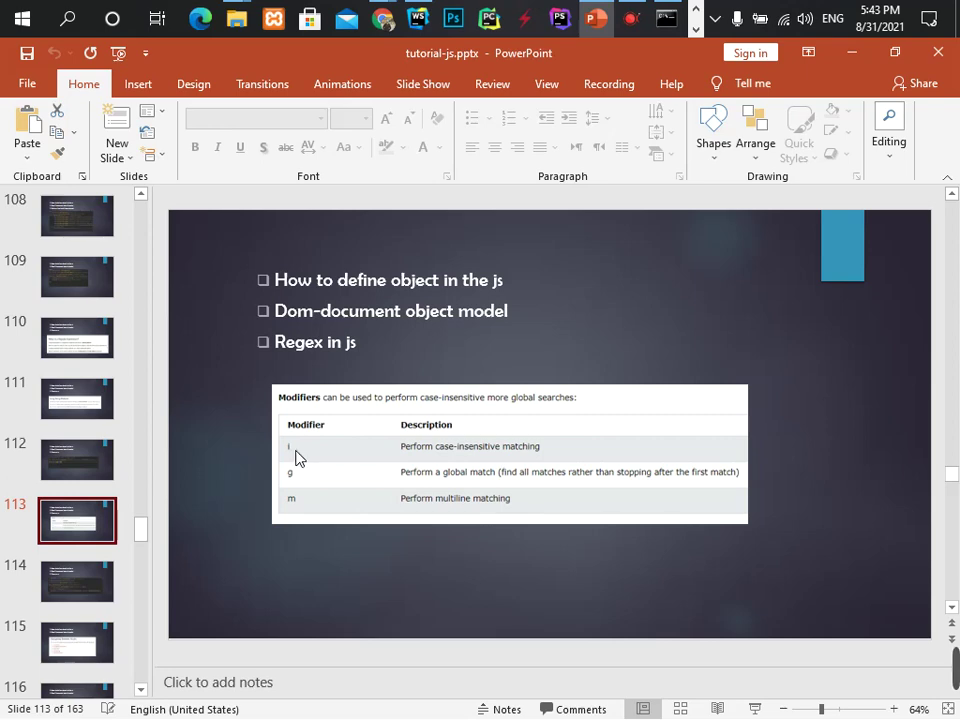
Define data as new RegExp(/turaj/, "i") on line 2, moving /turaj/ out of replace()
{"action": "key", "text": "alt+Tab"}
{"action": "key", "text": "alt+Tab"}
{"action": "key", "text": "alt+Tab"}
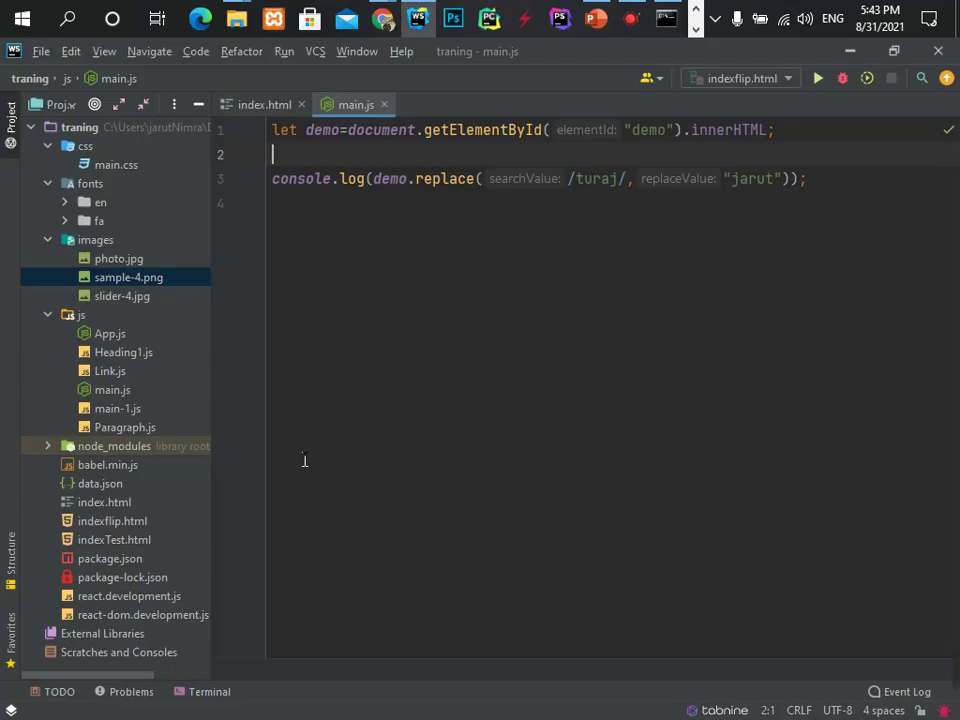
{"action": "type", "text": "let "}
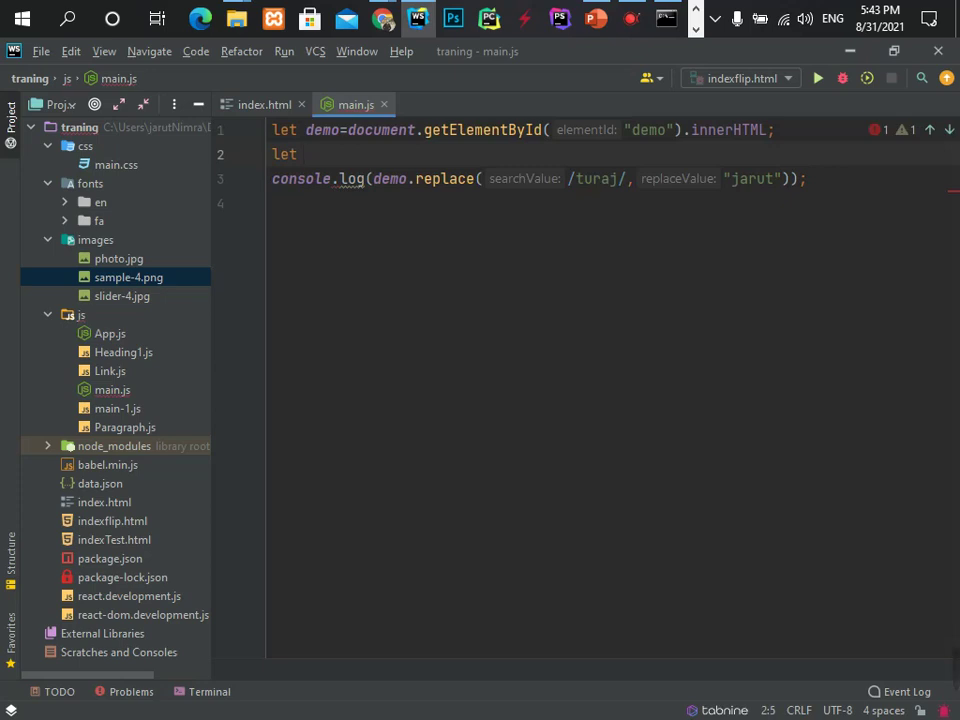
{"action": "type", "text": "data=new "}
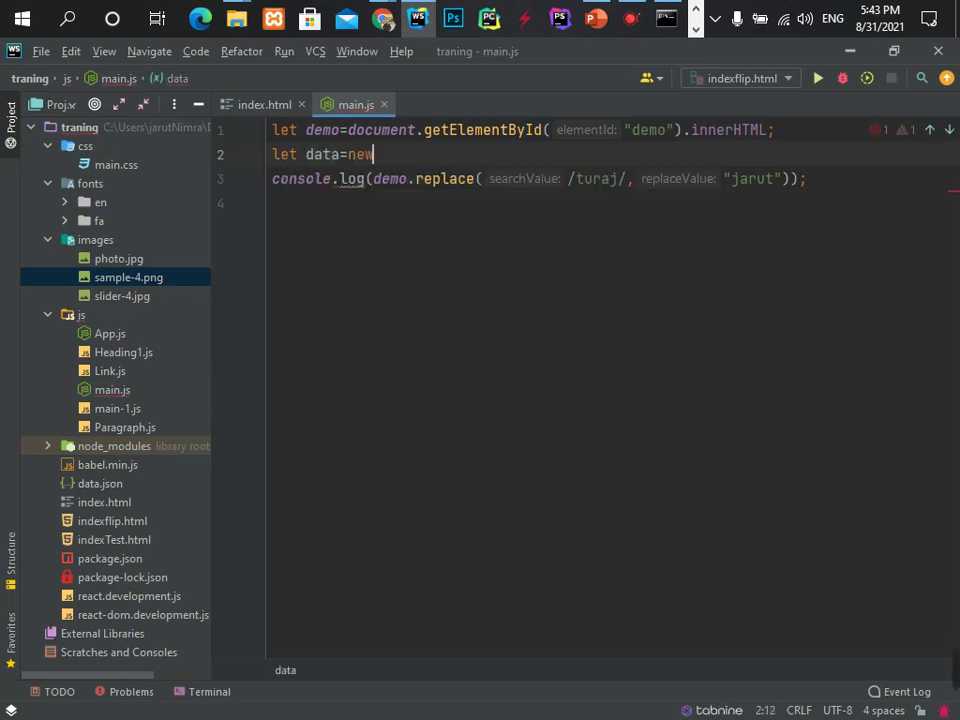
{"action": "type", "text": "Re"}
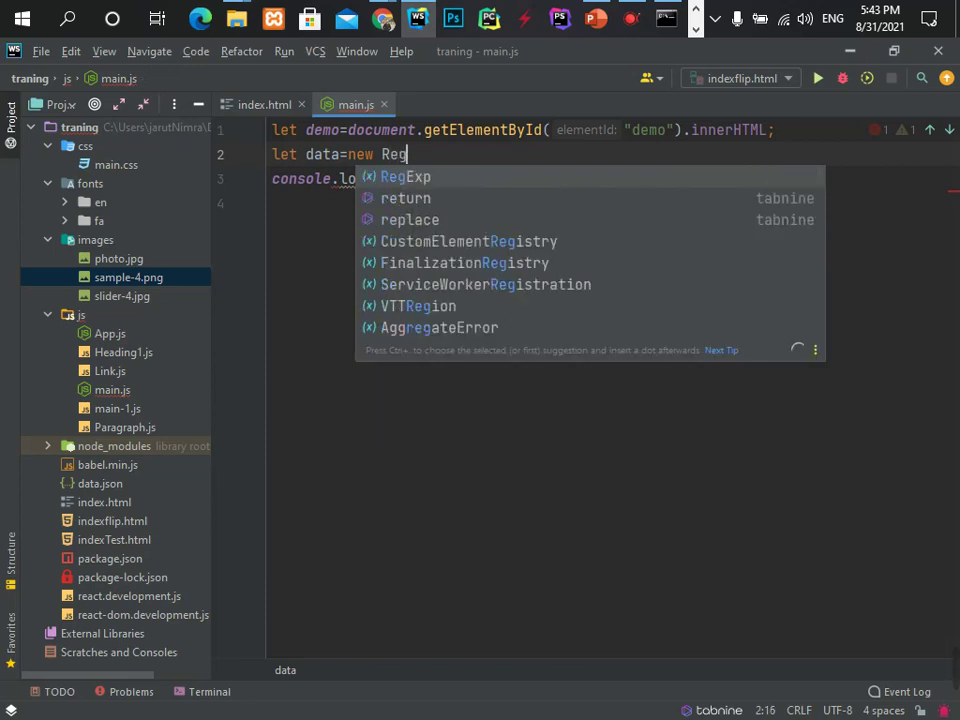
{"action": "type", "text": "g"}
{"action": "key", "text": "Return"}
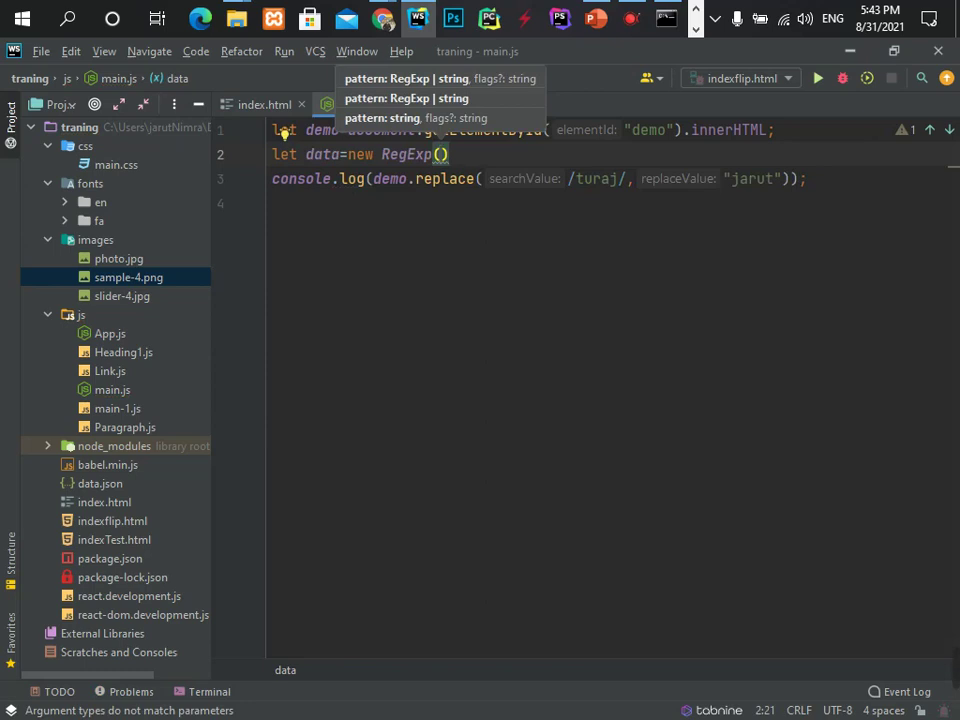
{"action": "key", "text": "Down"}
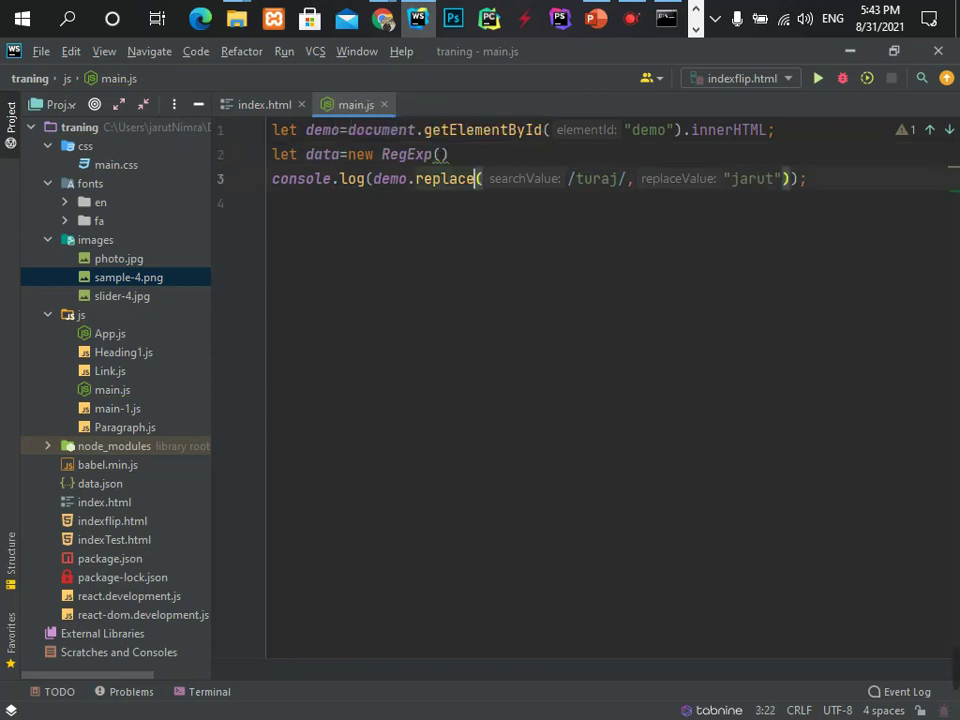
{"action": "left_click_drag", "start_coordinate": [568, 178], "coordinate": [627, 178]}
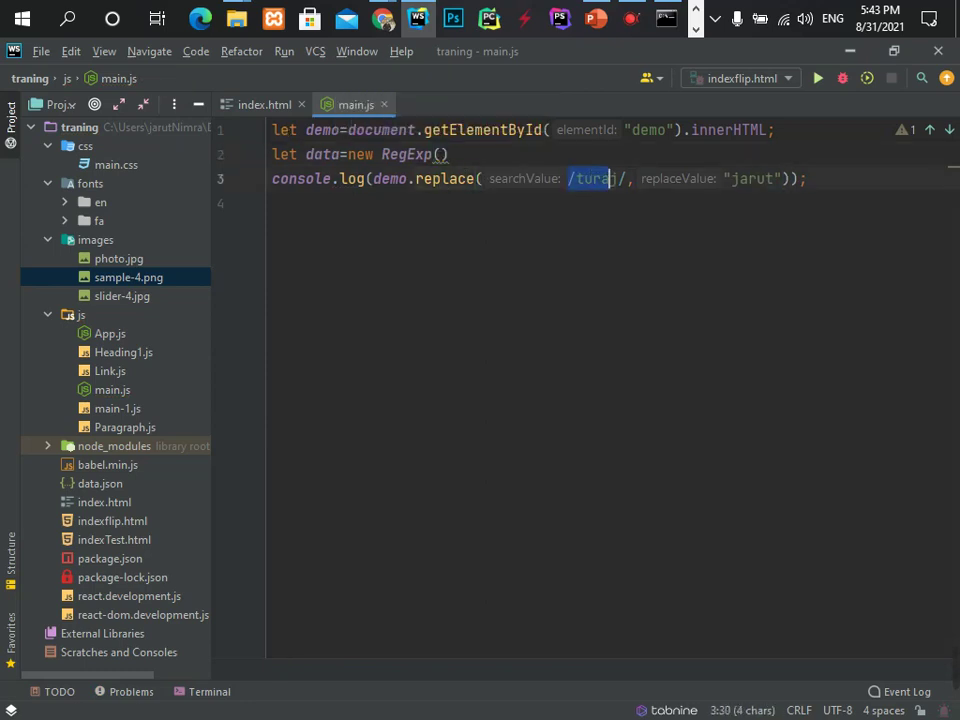
{"action": "key", "text": "ctrl+x"}
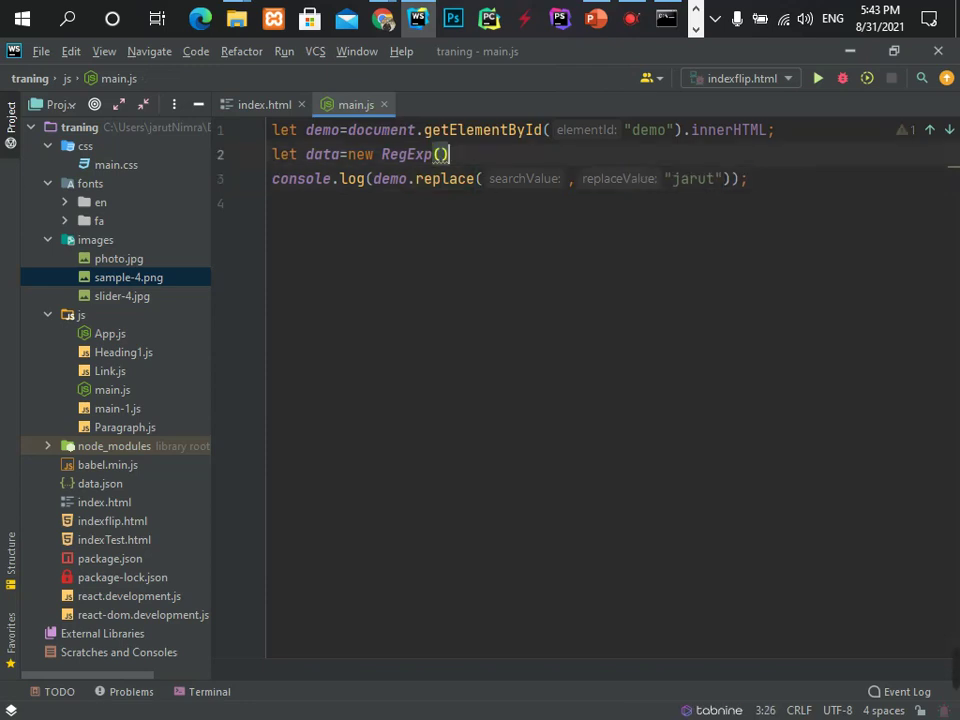
{"action": "left_click", "coordinate": [441, 154]}
{"action": "key", "text": "ctrl+v"}
{"action": "type", "text": ","}
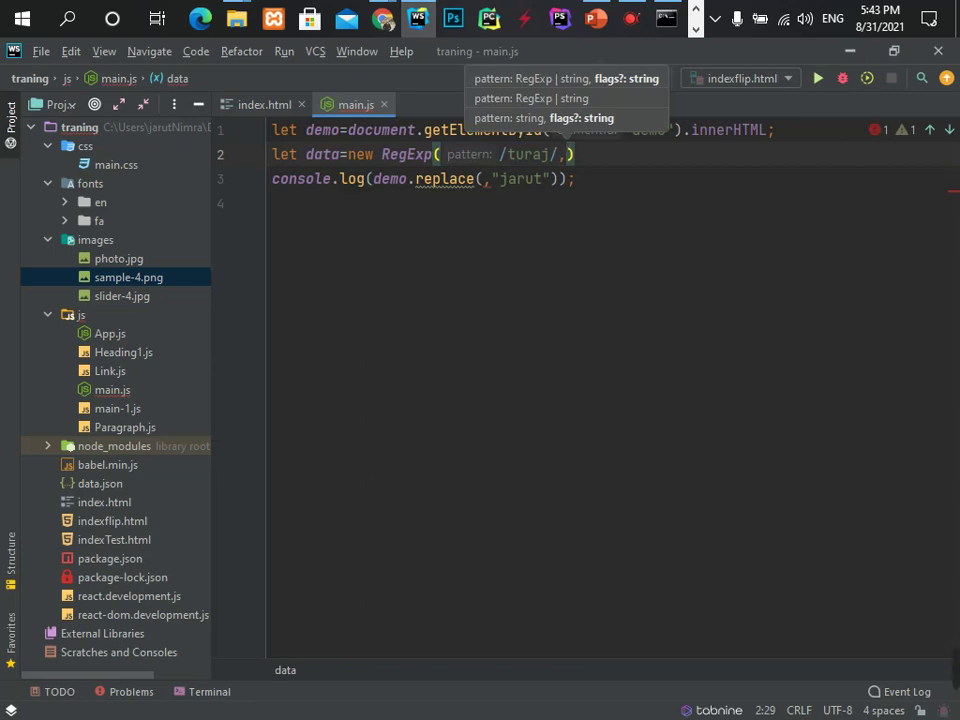
{"action": "type", "text": "i"}
{"action": "key", "text": "BackSpace"}
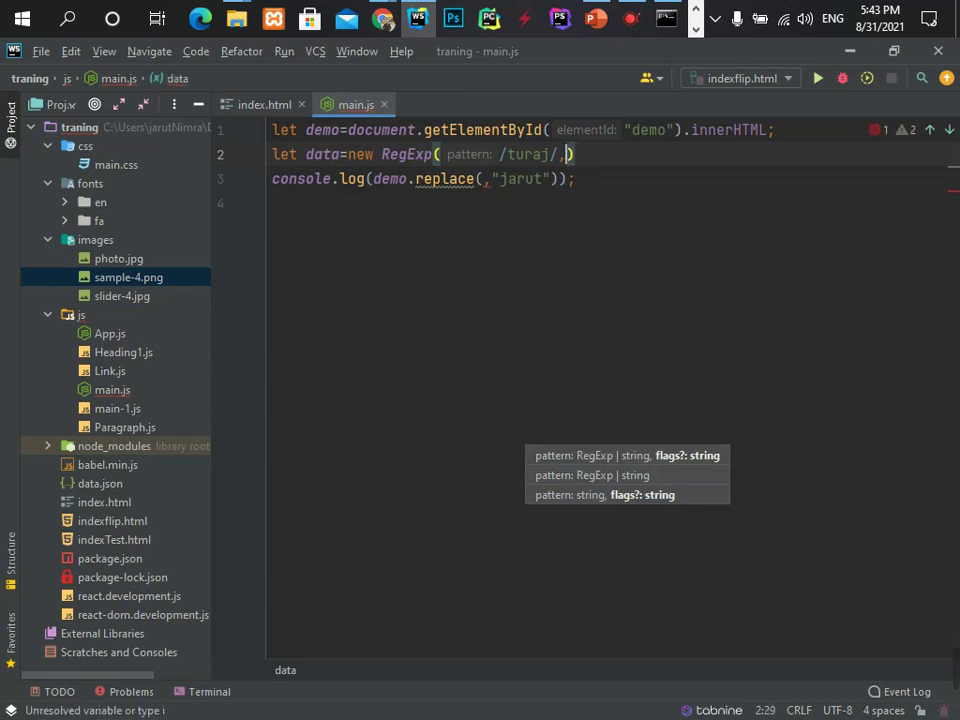
{"action": "type", "text": "\"i\");"}
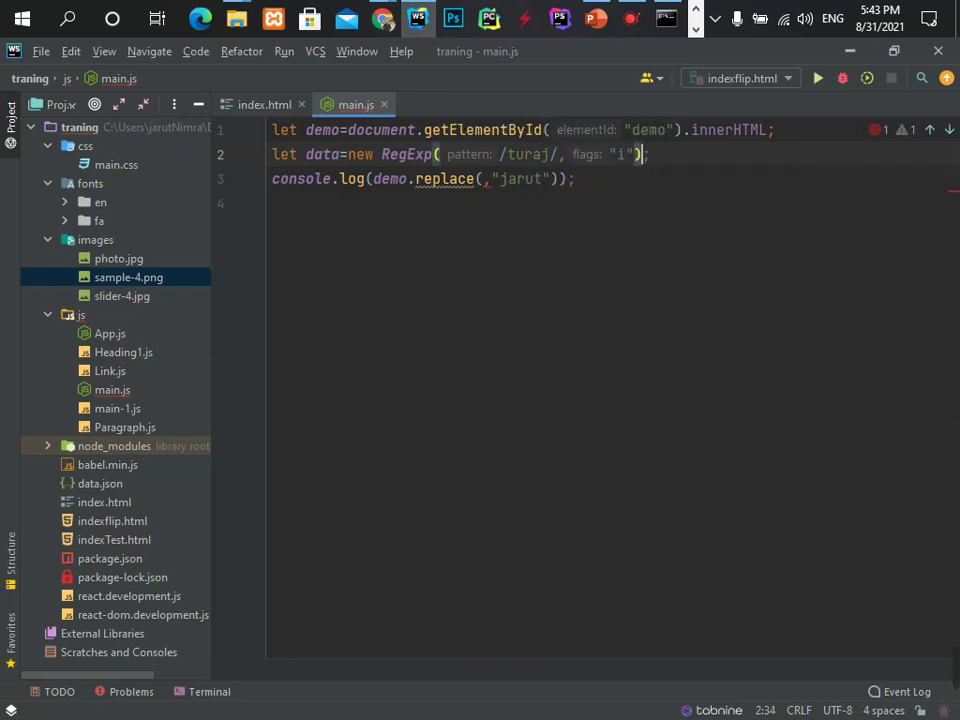
{"action": "key", "text": "Left"}
Pass data as replace()'s search argument and view the Chrome console
{"action": "left_click", "coordinate": [566, 178]}
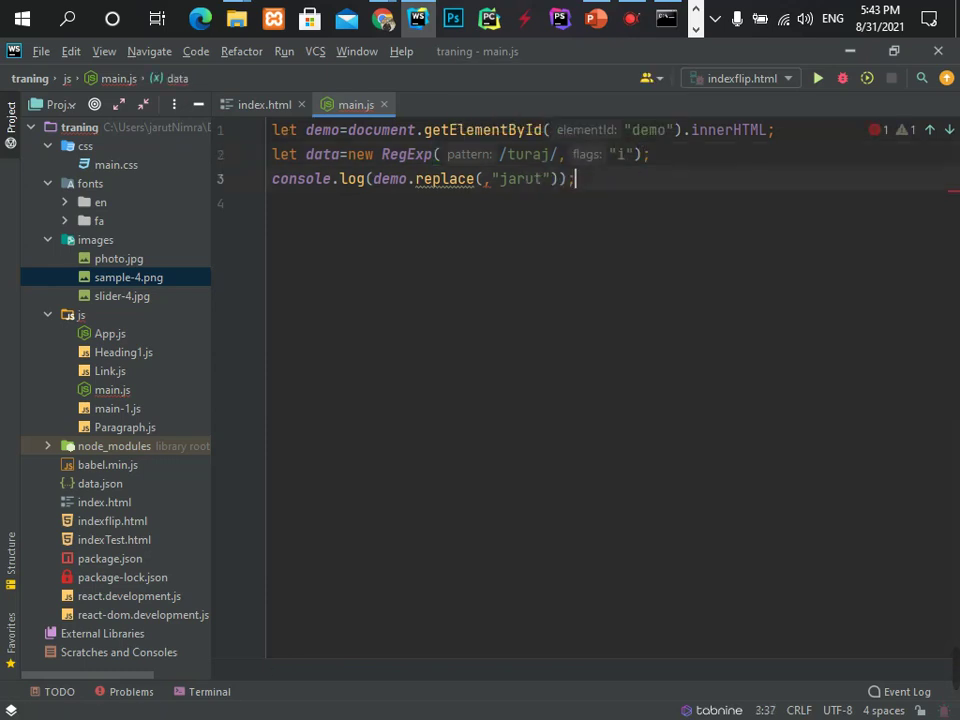
{"action": "key", "text": "Left"}
{"action": "key", "text": "Left"}
{"action": "key", "text": "Left"}
{"action": "key", "text": "Left"}
{"action": "key", "text": "Left"}
{"action": "type", "text": "da"}
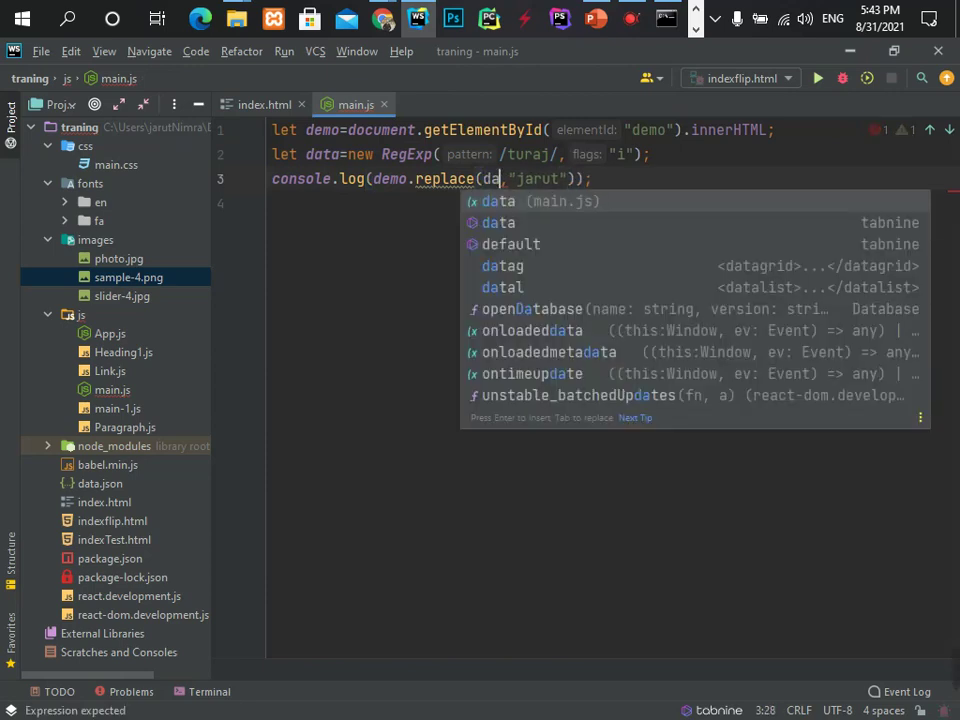
{"action": "type", "text": "t"}
{"action": "key", "text": "Return"}
{"action": "key", "text": "alt+Tab"}
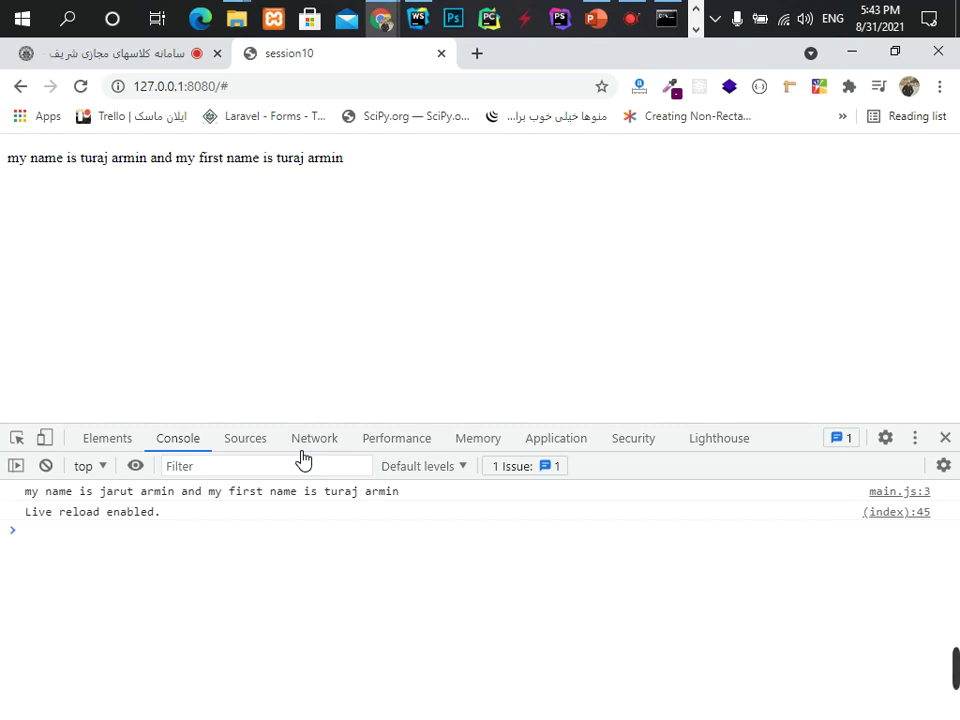
Change the RegExp flag from "i" to "g" and check Chrome's output
{"action": "key", "text": "alt+Tab"}
{"action": "left_click", "coordinate": [620, 154]}
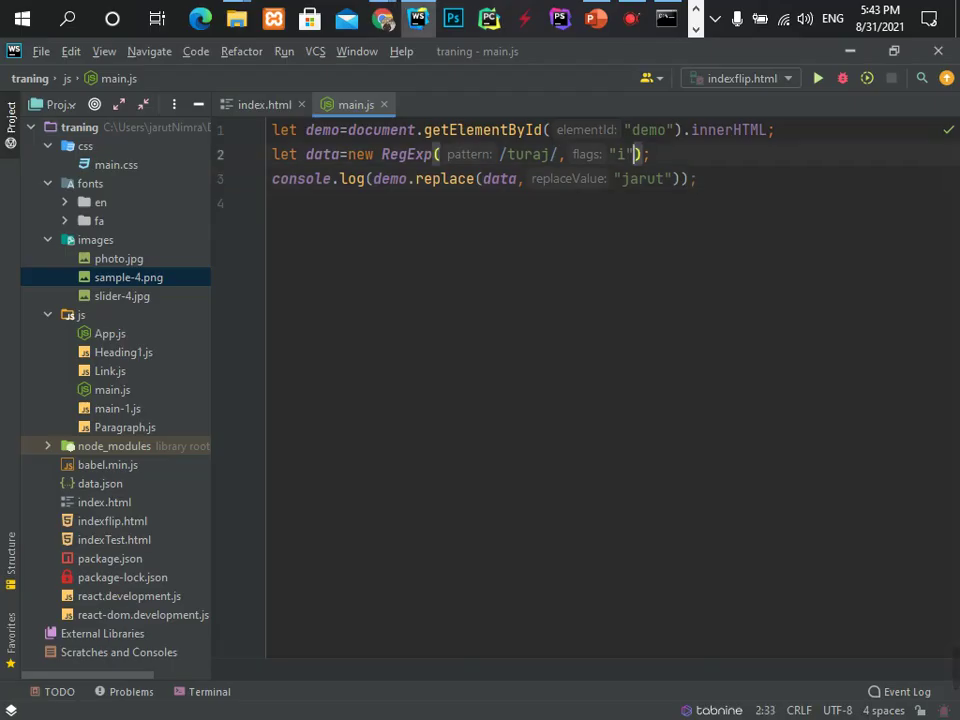
{"action": "key", "text": "Delete"}
{"action": "type", "text": "g"}
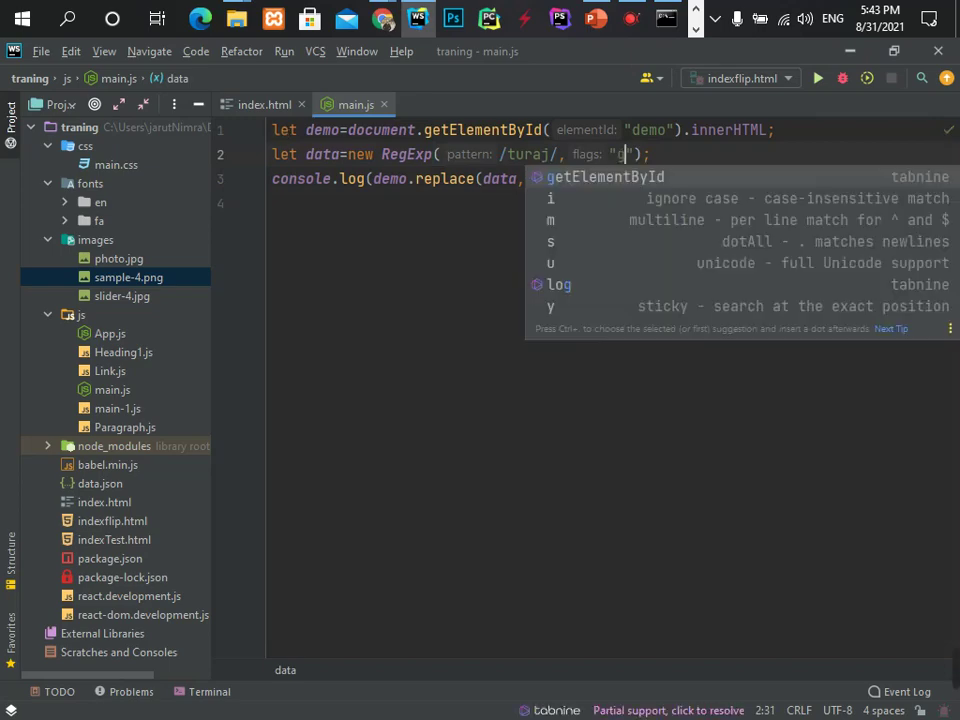
{"action": "key", "text": "End"}
{"action": "key", "text": "alt+Tab"}
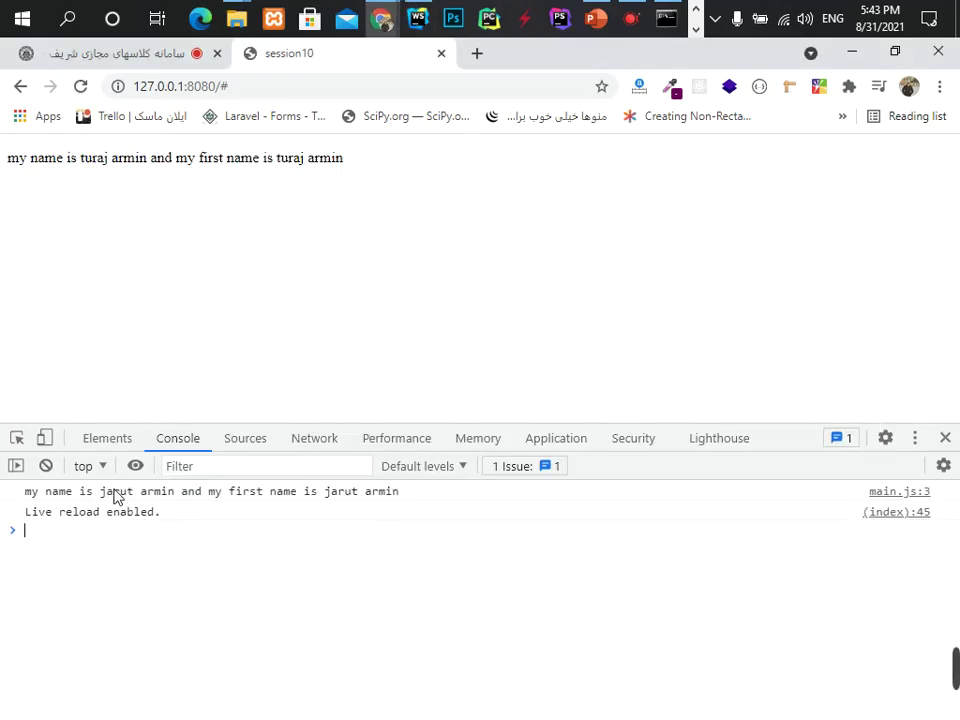
Shorten the pattern to /t/ and view every t replaced by jarut in Chrome
{"action": "key", "text": "alt+Tab"}
{"action": "key", "text": "Left"}
{"action": "key", "text": "Left"}
{"action": "key", "text": "Left"}
{"action": "key", "text": "Left"}
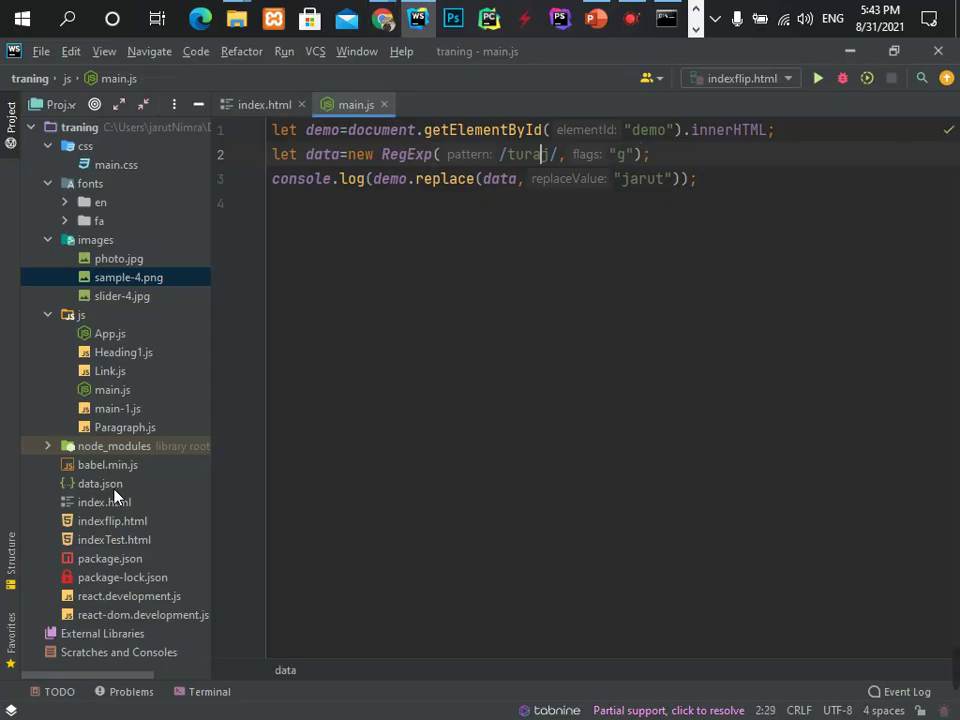
{"action": "key", "text": "Left"}
{"action": "key", "text": "Left"}
{"action": "key", "text": "Left"}
{"action": "key", "text": "shift+Right"}
{"action": "key", "text": "shift+Right"}
{"action": "key", "text": "shift+Right"}
{"action": "key", "text": "shift+Right"}
{"action": "key", "text": "Delete"}
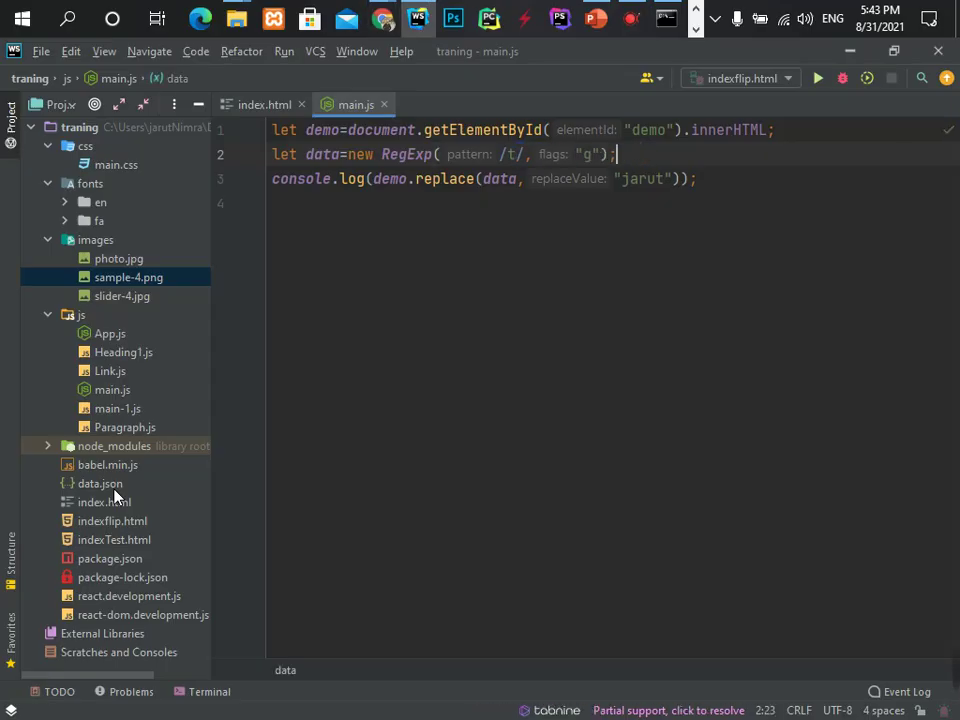
{"action": "key", "text": "End"}
{"action": "key", "text": "alt+Tab"}
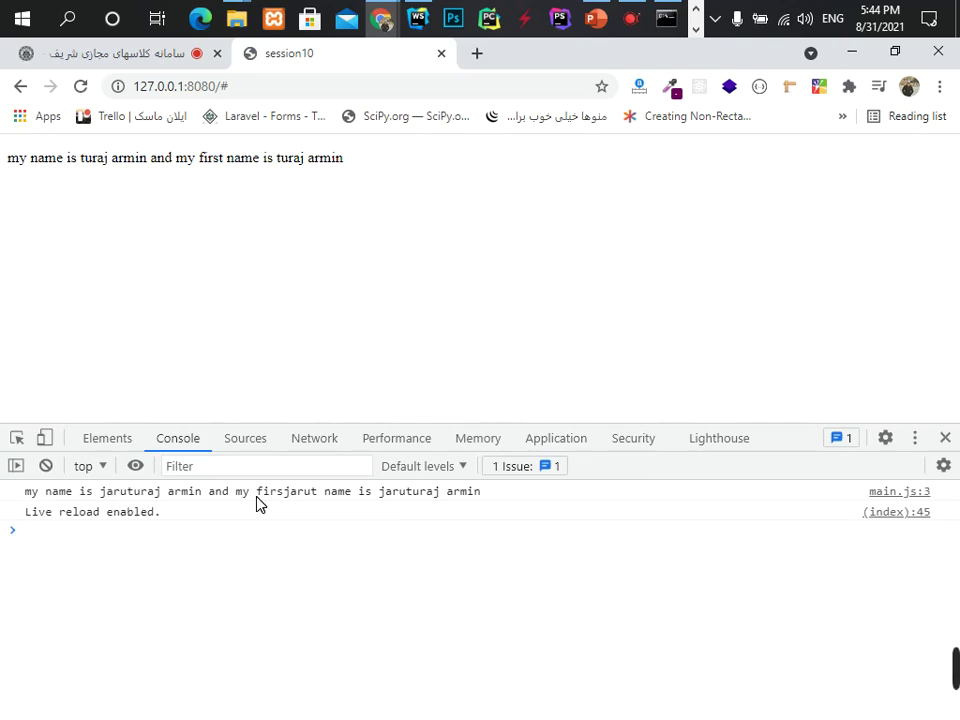
Change the pattern to /m/ and view the result in Chrome
{"action": "key", "text": "alt+Tab"}
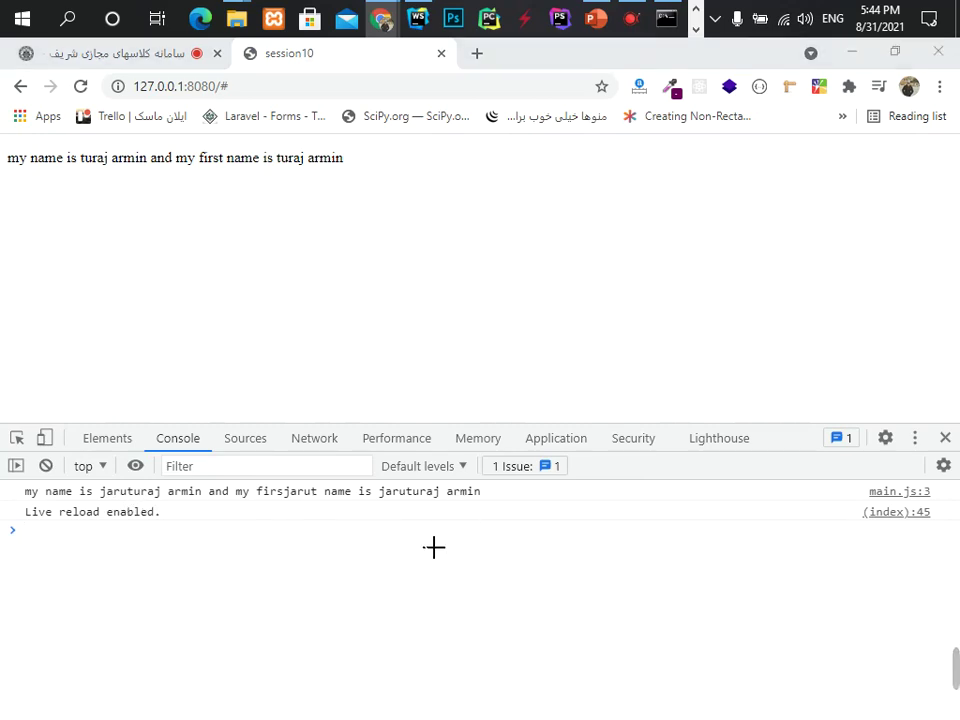
{"action": "key", "text": "Left"}
{"action": "key", "text": "Left"}
{"action": "key", "text": "Left"}
{"action": "key", "text": "BackSpace"}
{"action": "key", "text": "Left"}
{"action": "key", "text": "Right"}
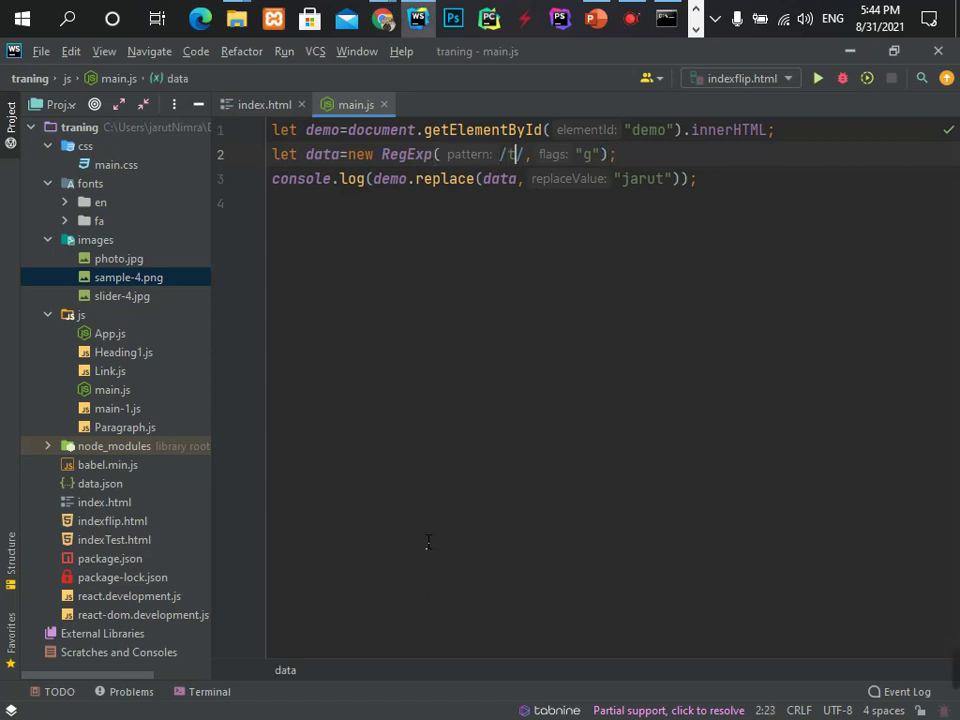
{"action": "type", "text": "m"}
{"action": "key", "text": "alt+Tab"}
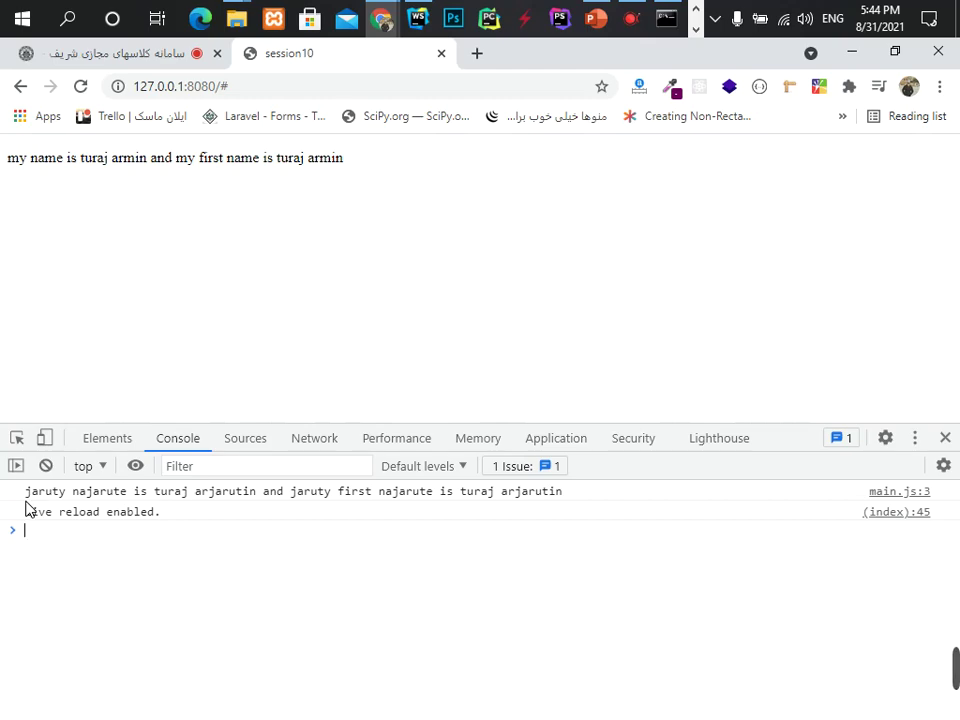
Replace the "g" flag with "m" and confirm only the first m becomes jarut
{"action": "key", "text": "alt+Tab"}
{"action": "key", "text": "End"}
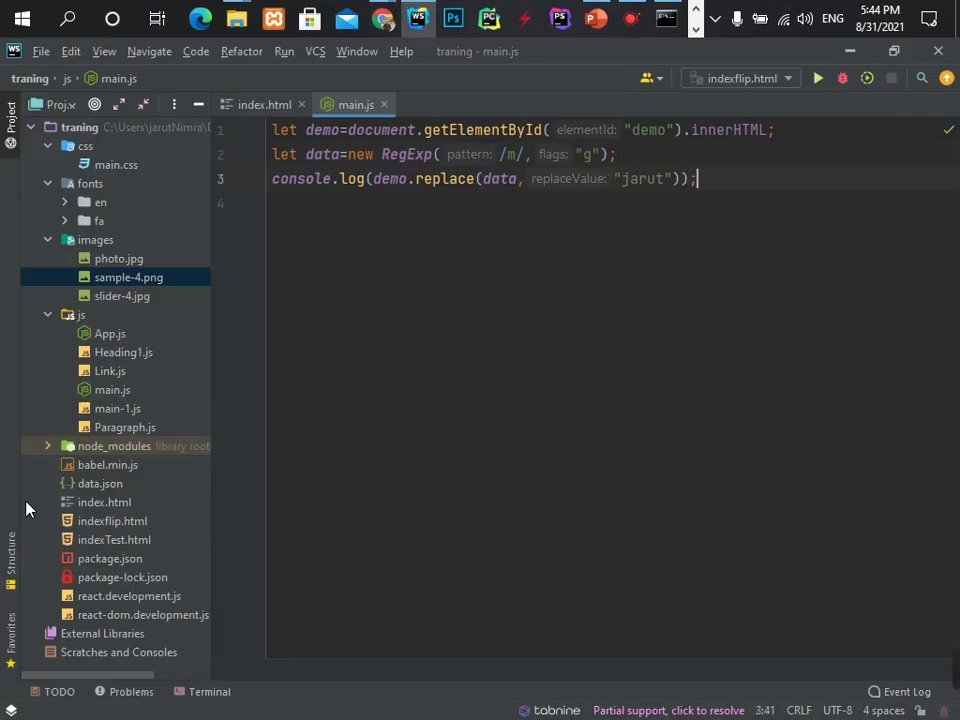
{"action": "key", "text": "Up"}
{"action": "key", "text": "Left"}
{"action": "key", "text": "Left"}
{"action": "key", "text": "Left"}
{"action": "key", "text": "BackSpace"}
{"action": "type", "text": "i"}
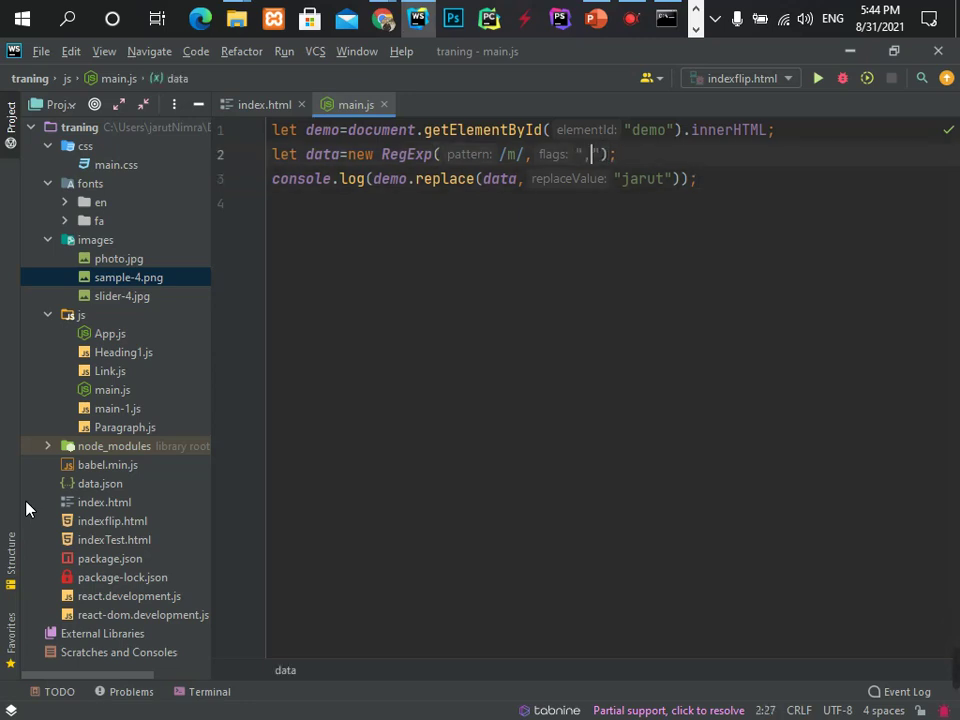
{"action": "type", "text": "m"}
{"action": "key", "text": "alt+Tab"}
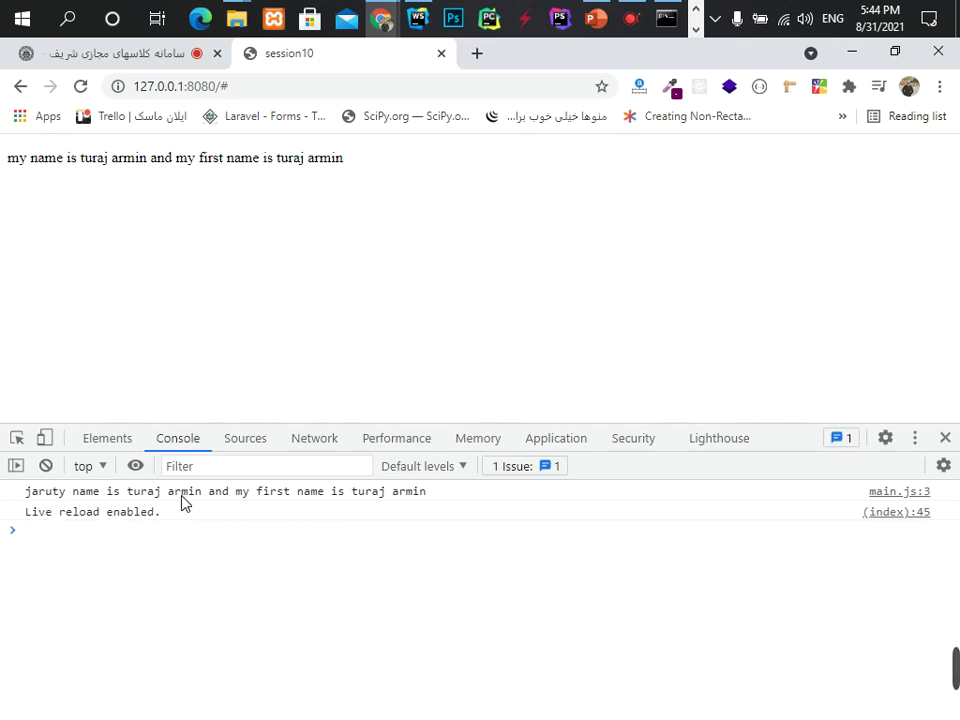
{"action": "key", "text": "alt+Tab"}
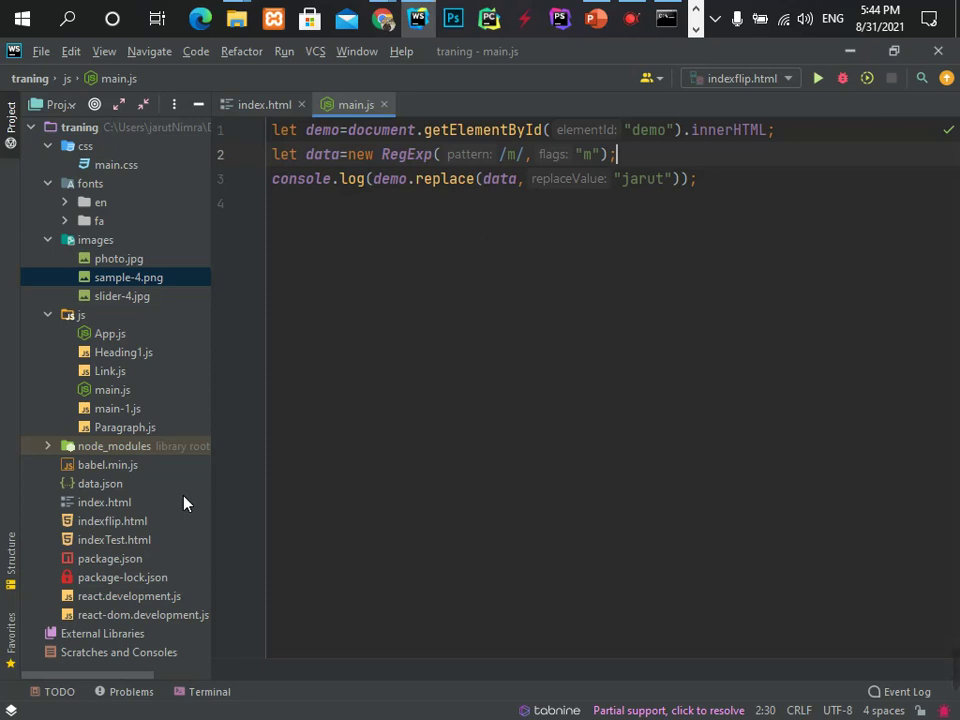
{"action": "key", "text": "Down"}
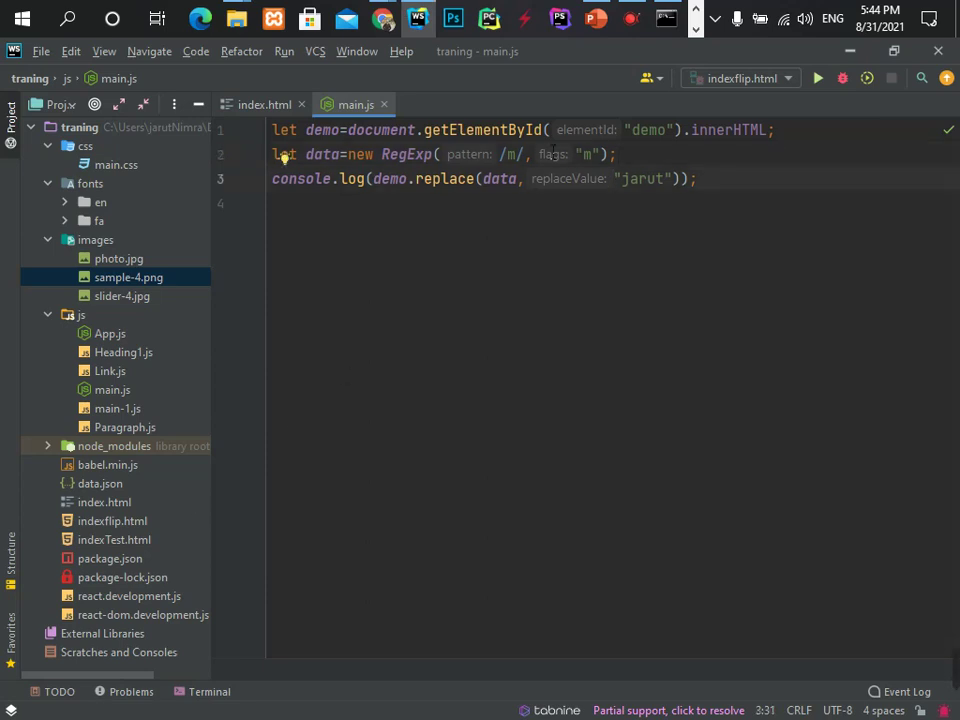